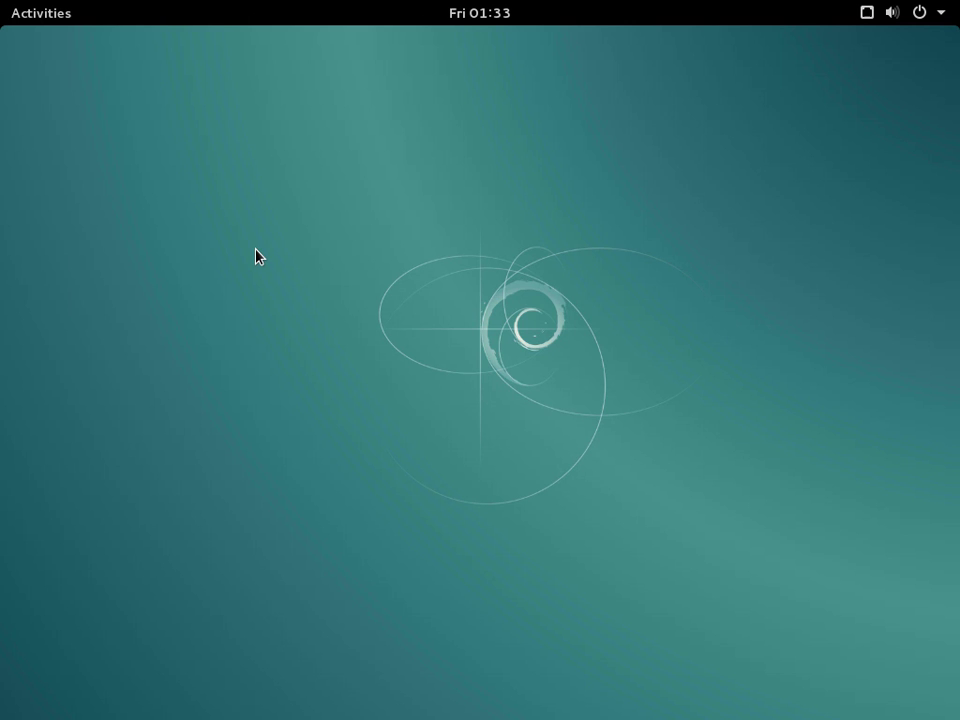
# Search the installed applications for "terminal" and launch Terminal.
pyautogui.click(39, 20)
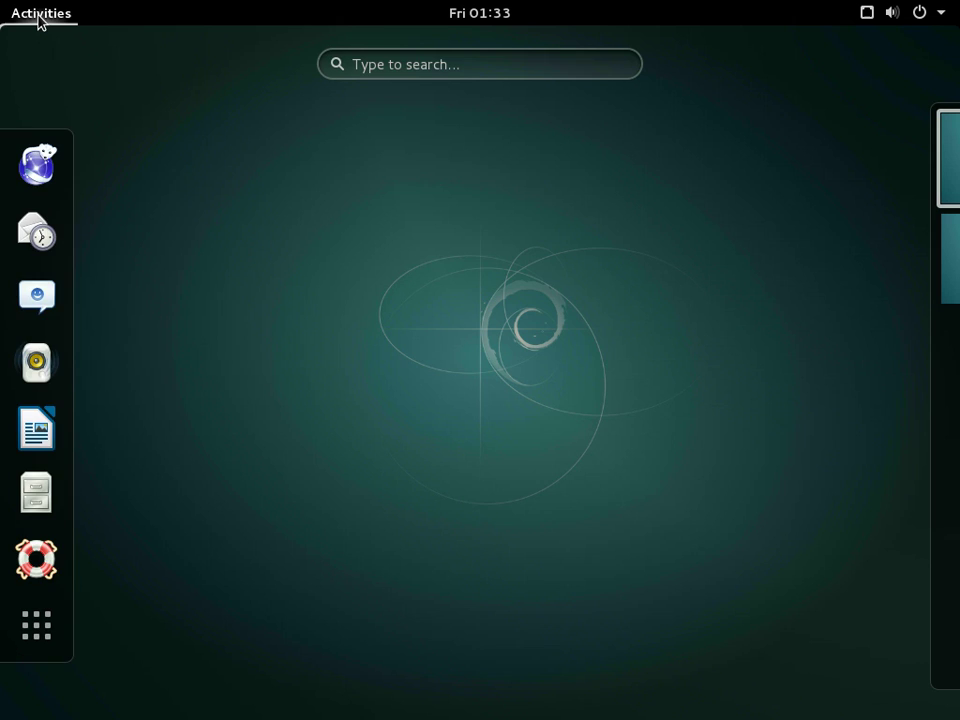
pyautogui.click(586, 73)
pyautogui.write('terminal')
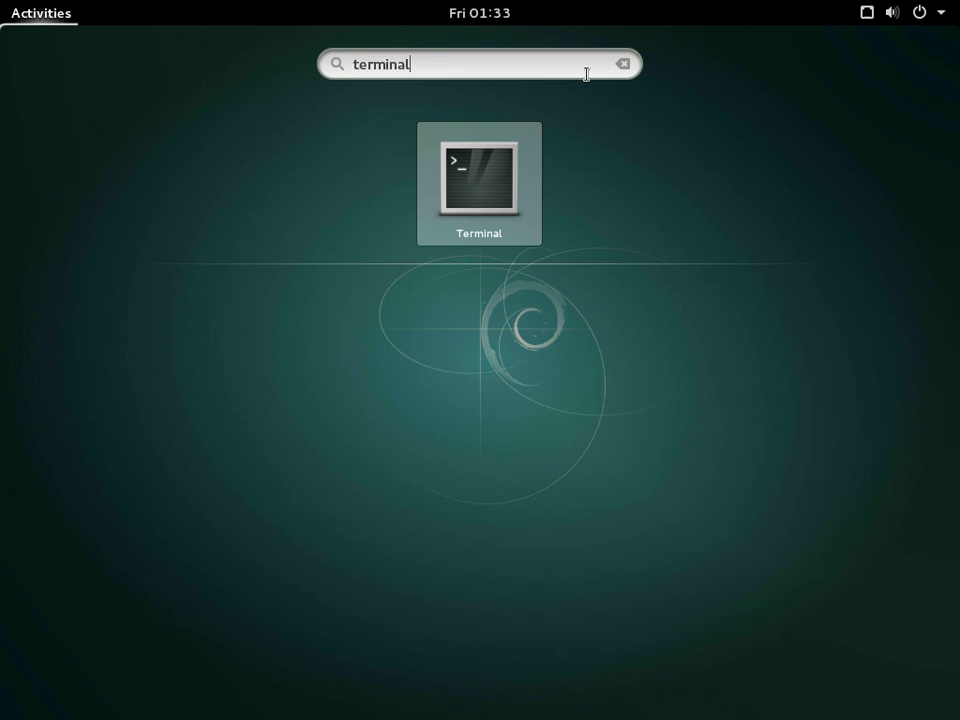
pyautogui.press('Return')
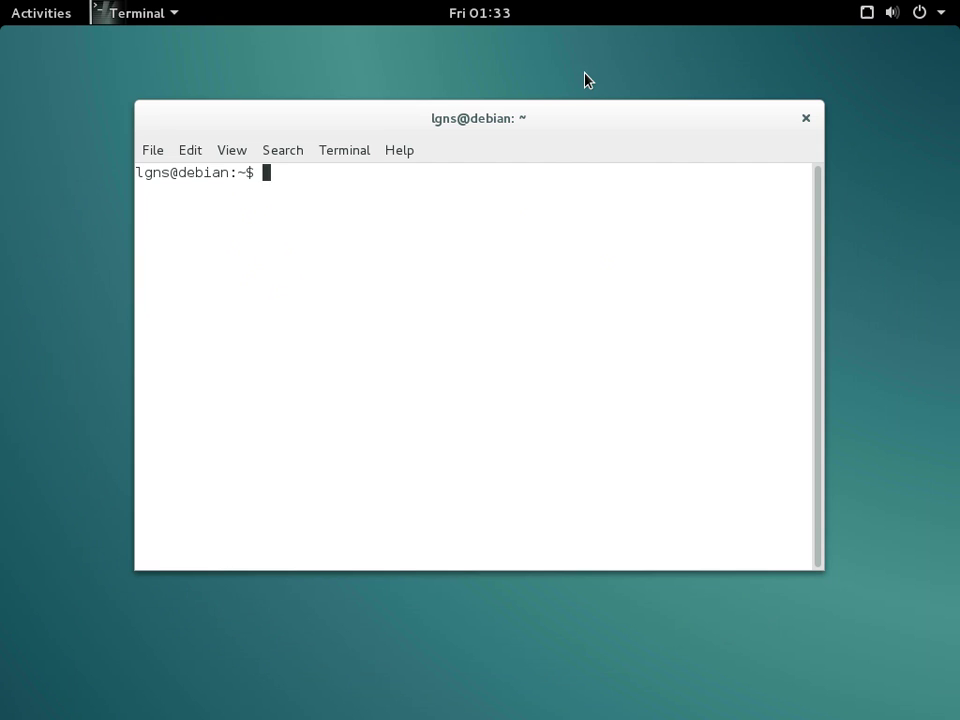
# Run uname -a to show the kernel and system information.
pyautogui.write('uname ')
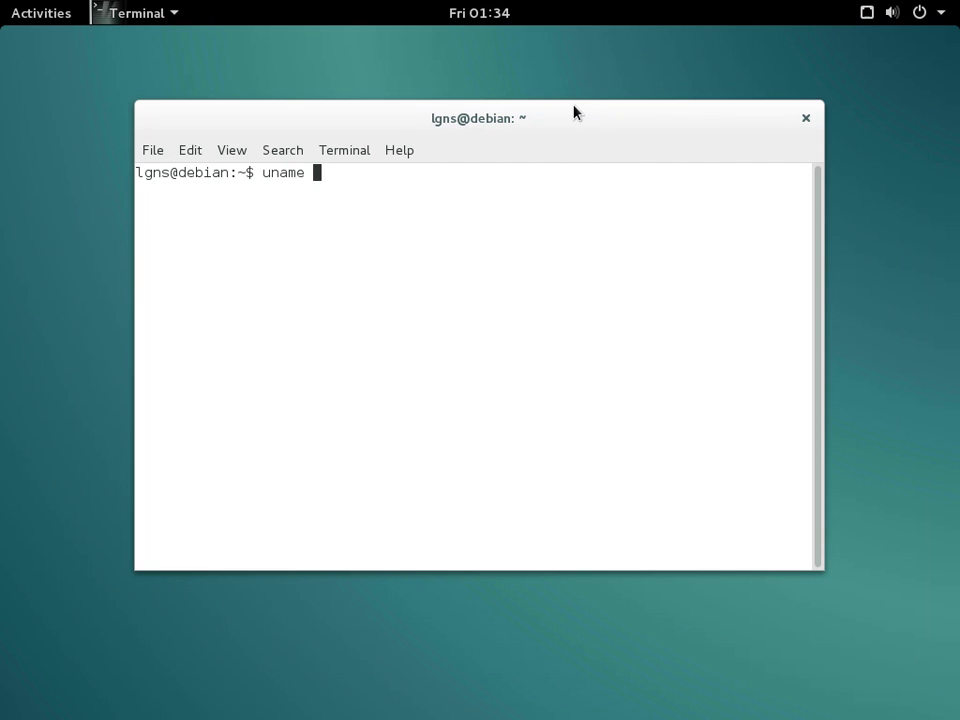
pyautogui.write('-a')
pyautogui.press('Return')
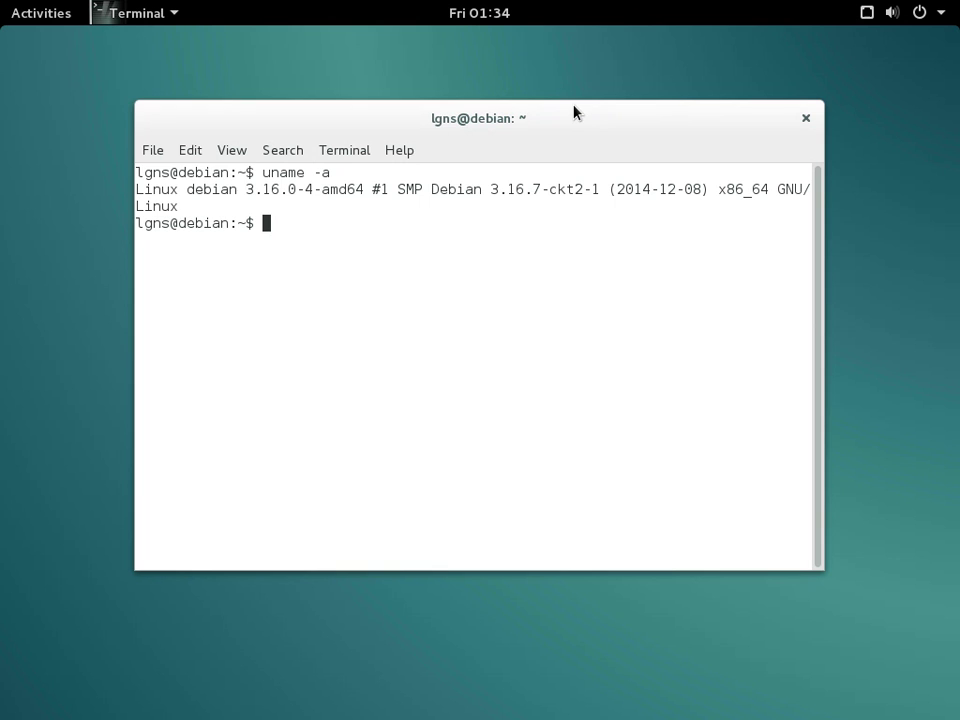
pyautogui.press('Return')
pyautogui.press('Return')
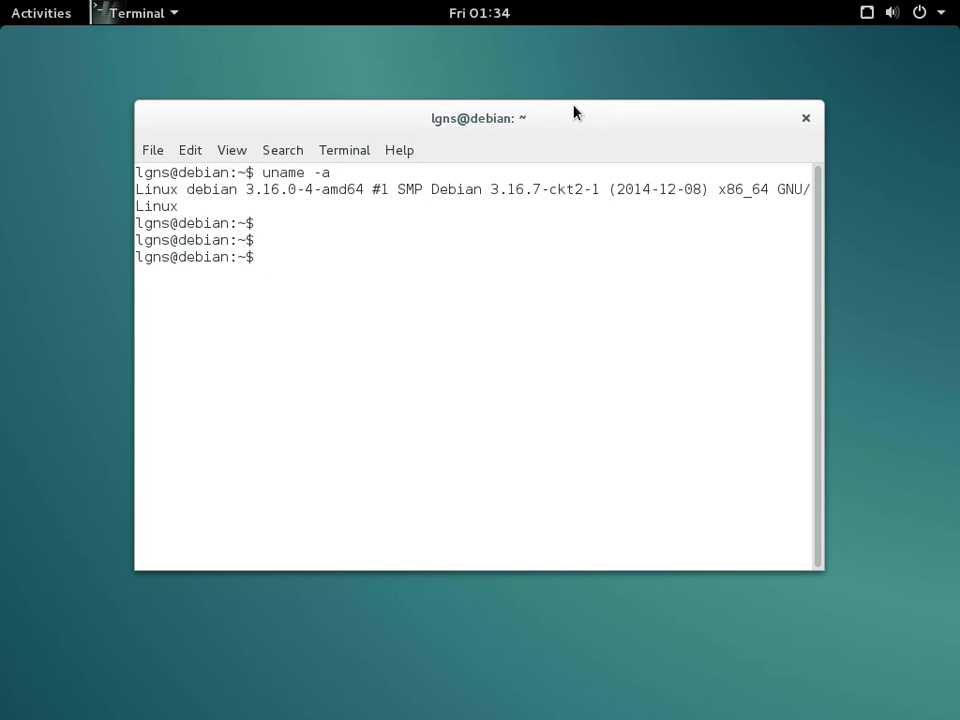
# Run free to show memory usage, and start top to monitor the running processes.
pyautogui.write('free')
pyautogui.press('Return')
pyautogui.press('Return')
pyautogui.press('Return')
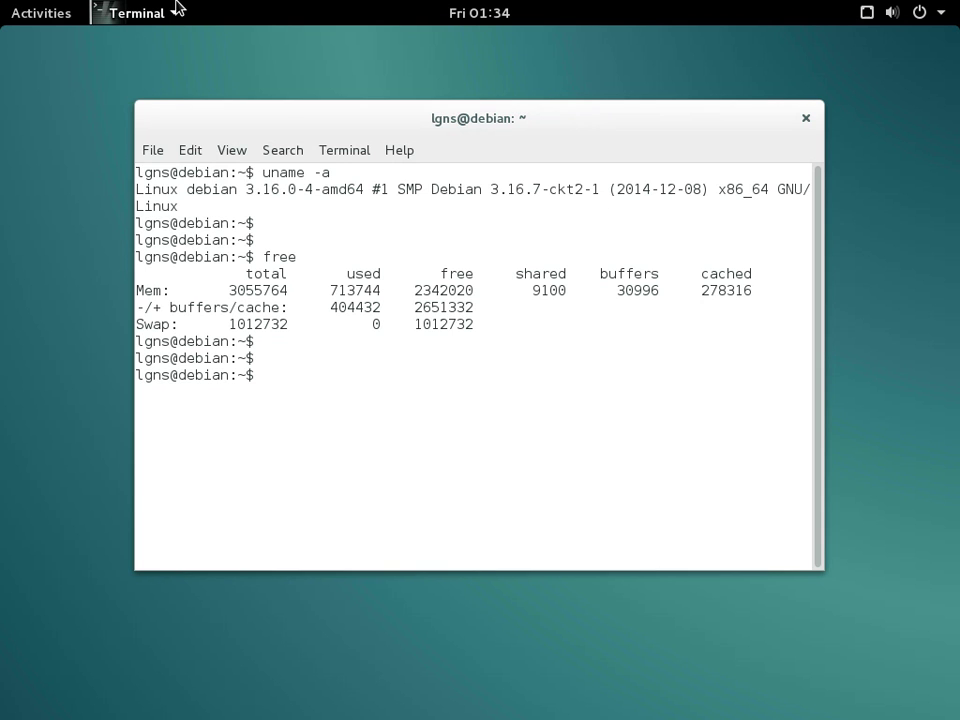
pyautogui.write('top')
pyautogui.press('Return')
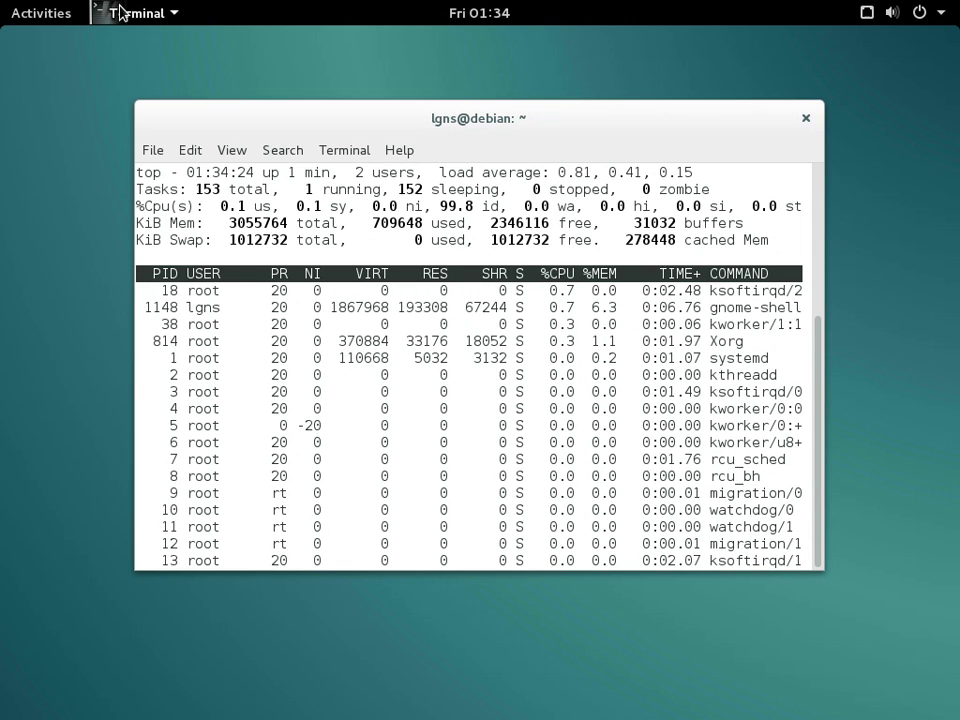
# Launch the Iceweasel browser and close the terminal window, ending its running process.
pyautogui.click(47, 13)
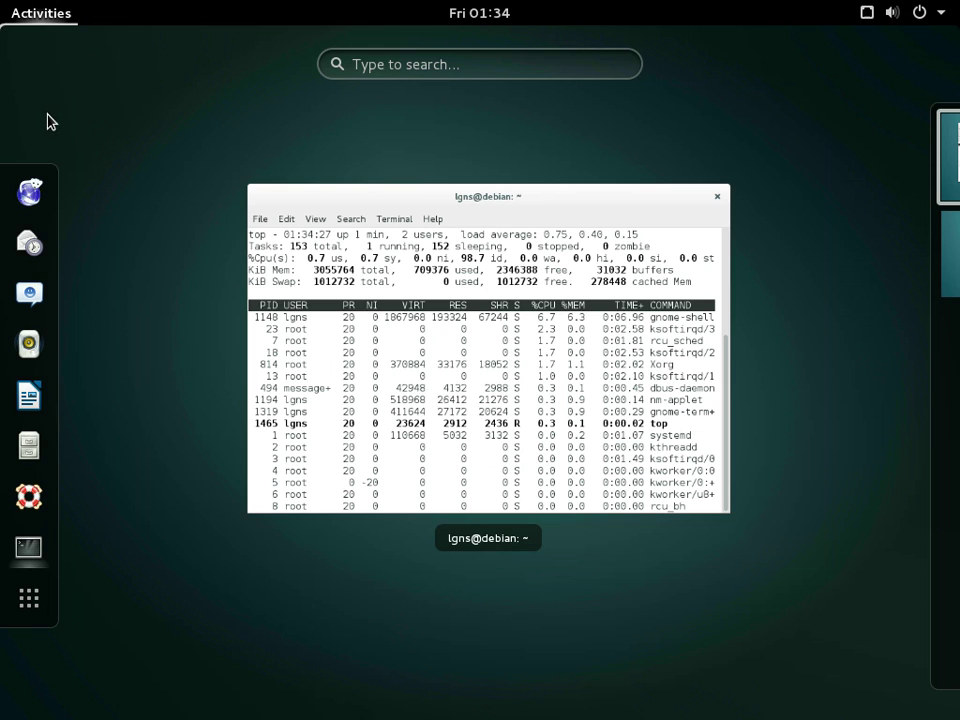
pyautogui.click(27, 200)
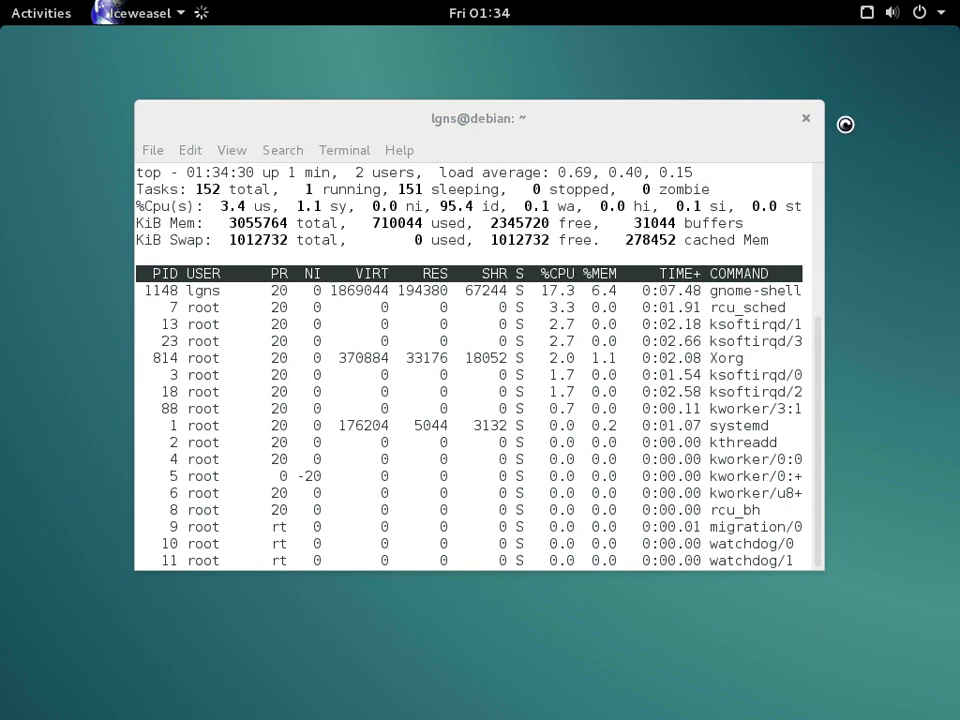
pyautogui.click(805, 118)
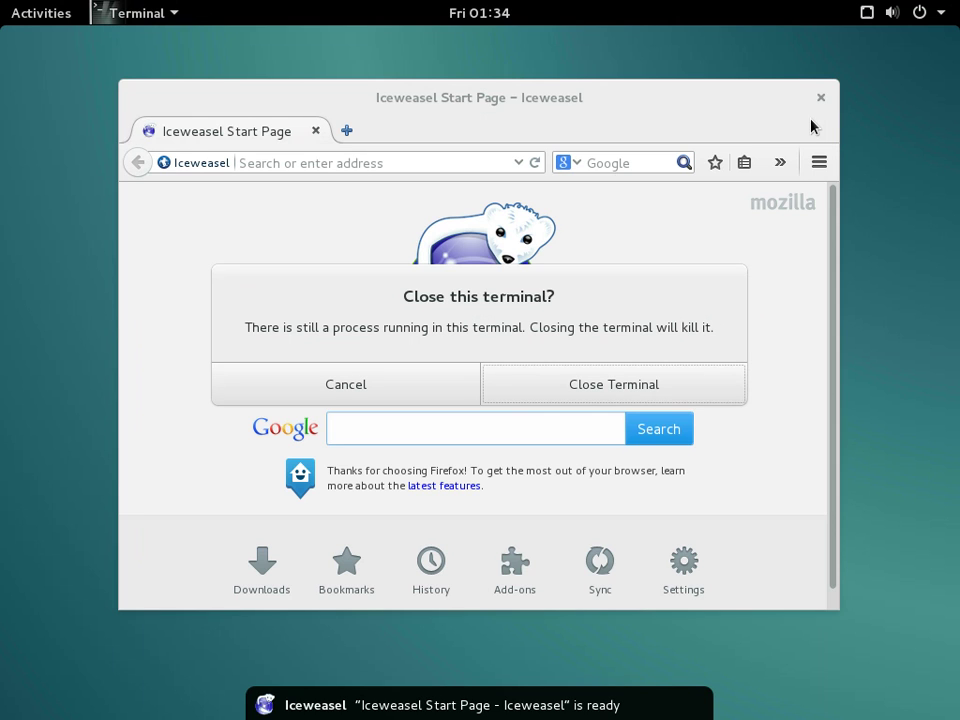
pyautogui.click(514, 392)
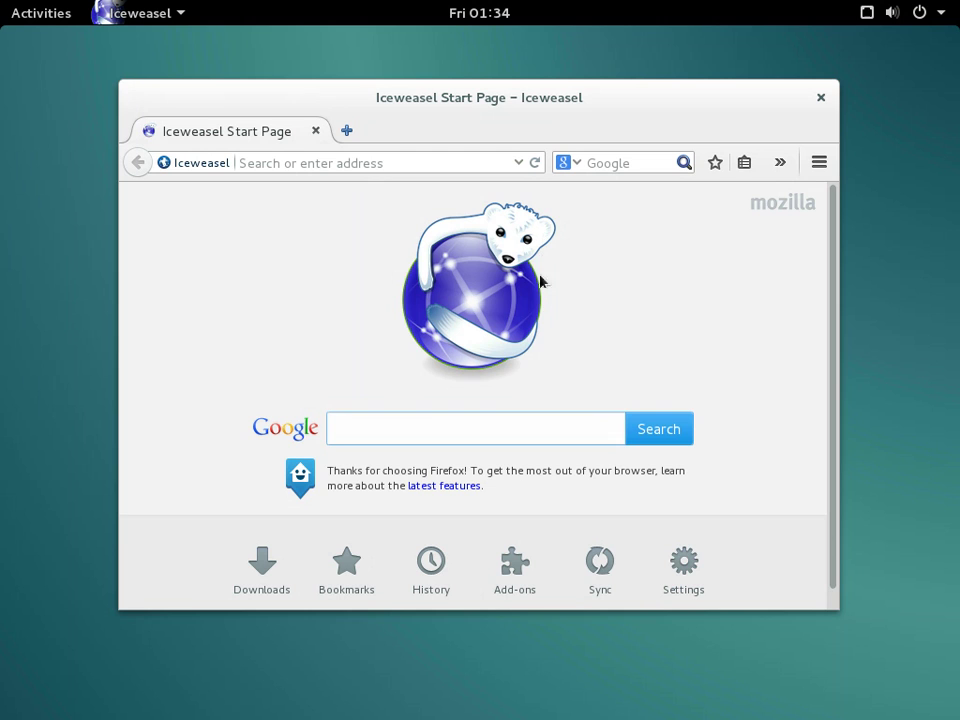
# Search Google for "debian" from the start page, and close the browser.
pyautogui.write('debian')
pyautogui.press('Return')
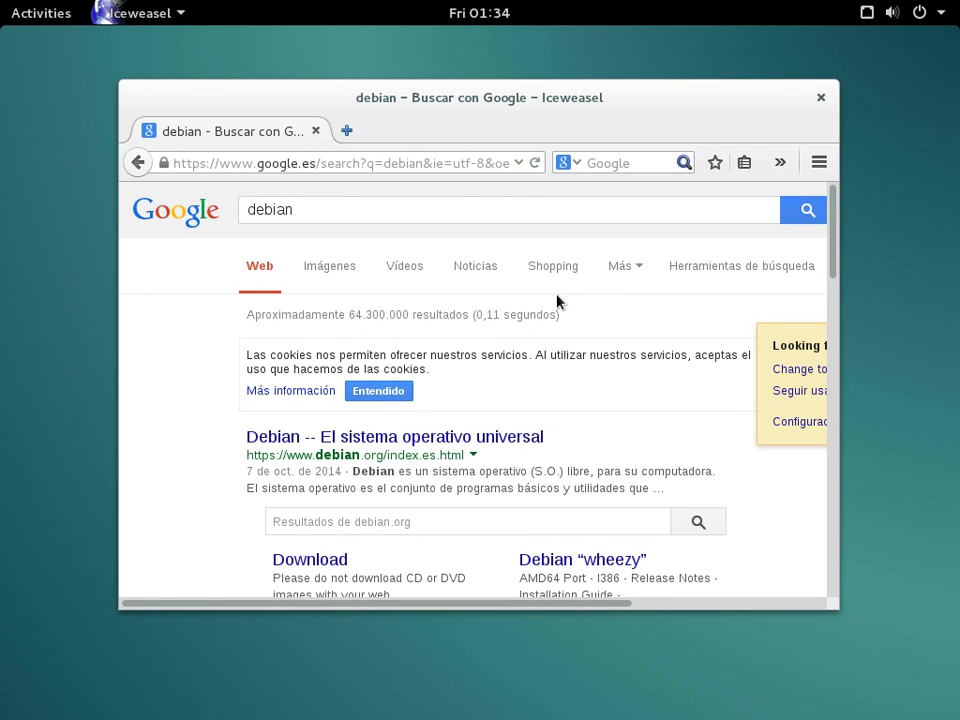
pyautogui.click(819, 98)
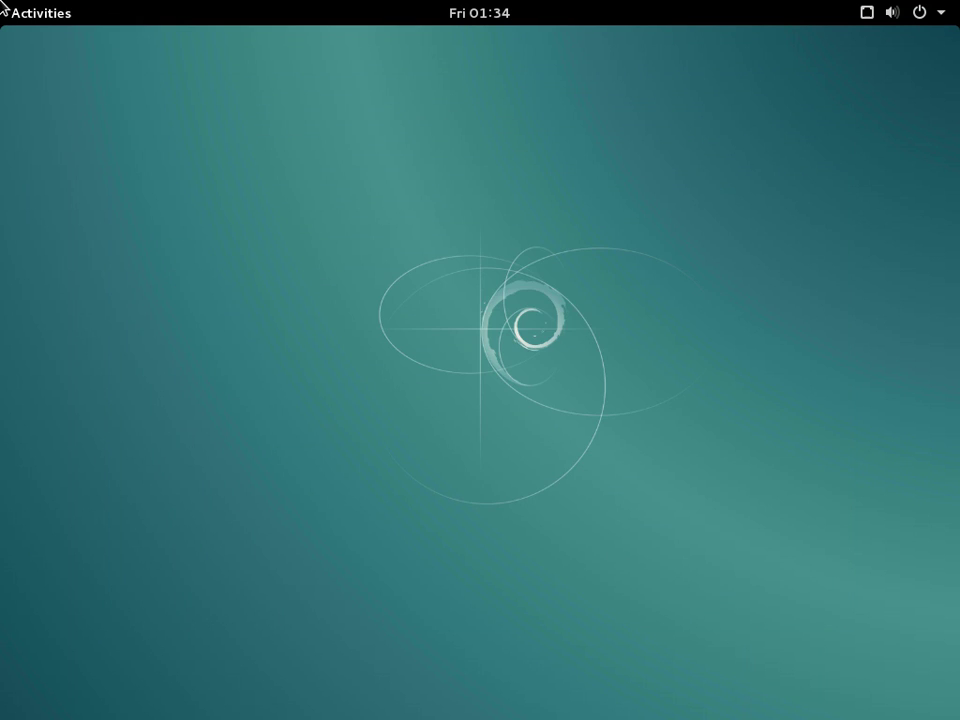
# Open the Files manager and go to the Computer location to view the root folders.
pyautogui.click(11, 17)
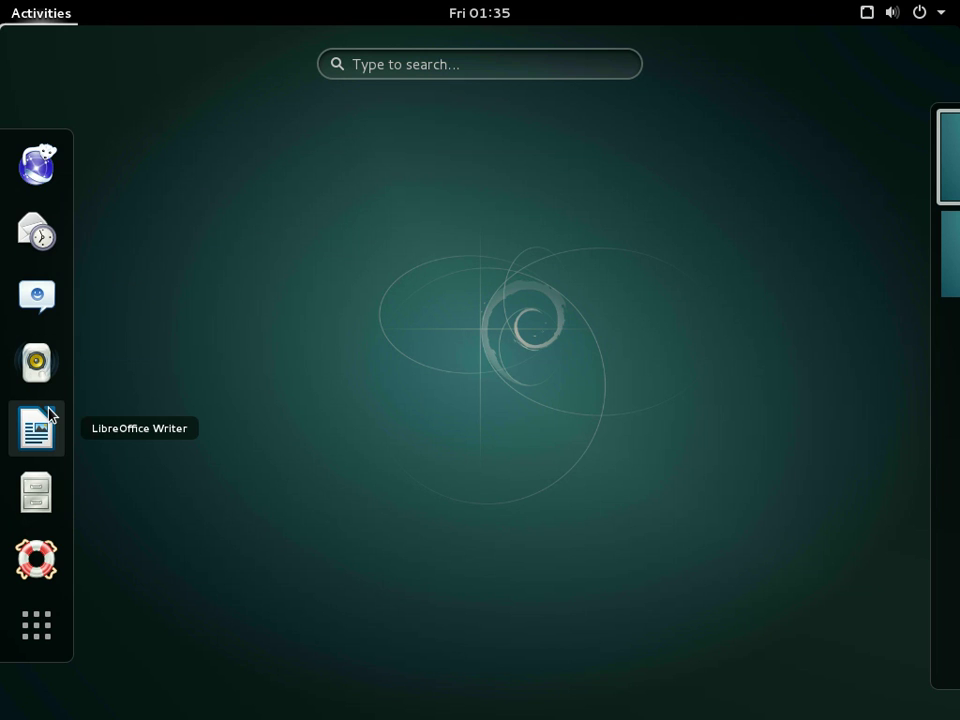
pyautogui.click(34, 518)
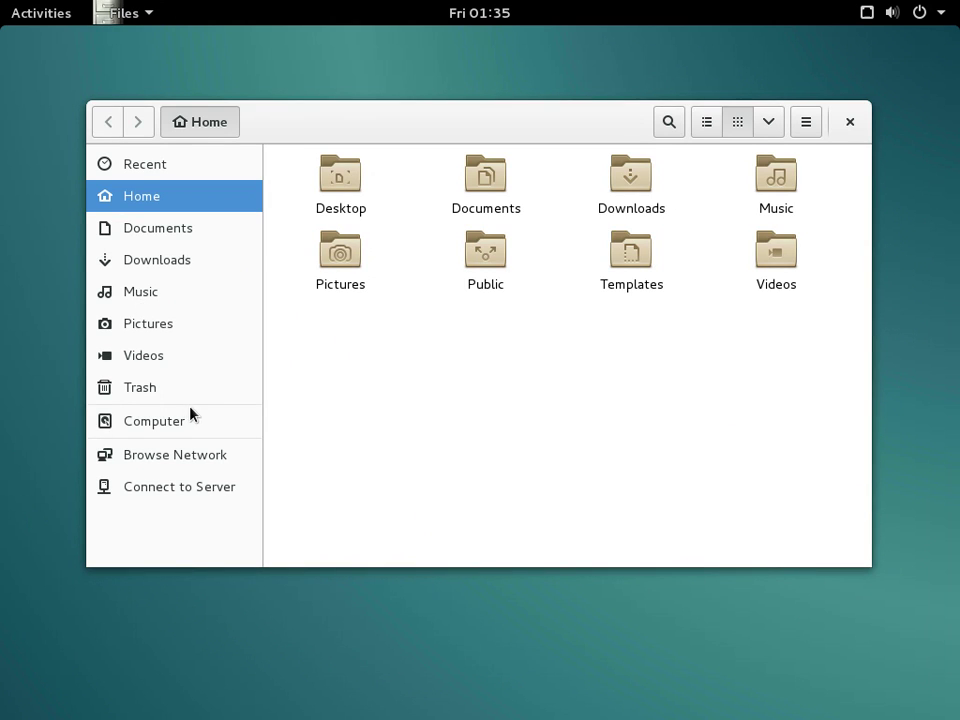
pyautogui.click(185, 418)
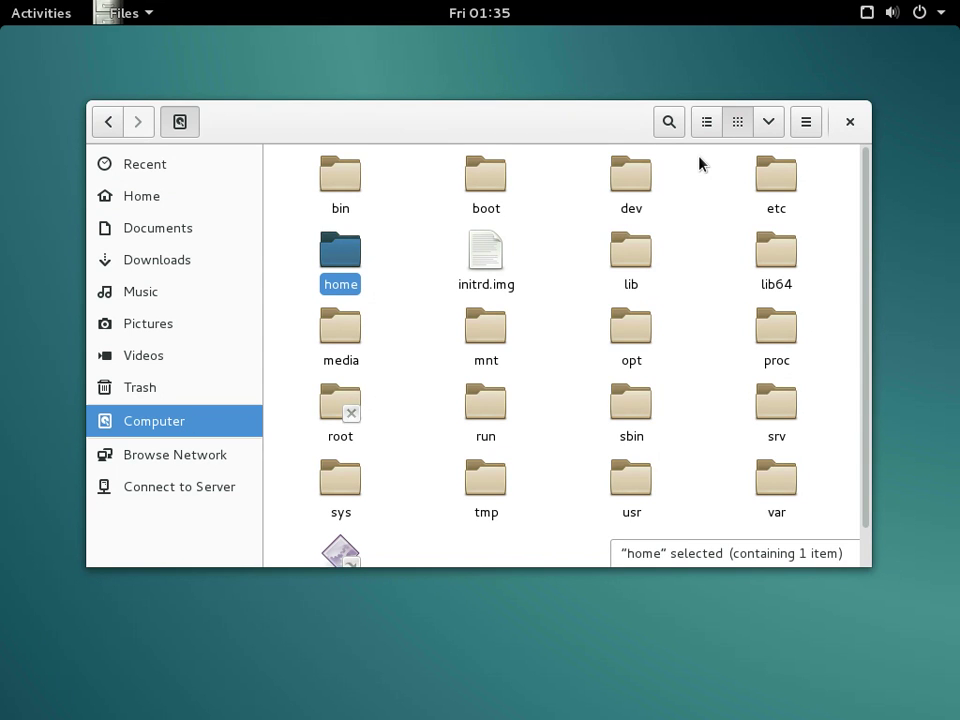
pyautogui.press('super')
pyautogui.press('super')
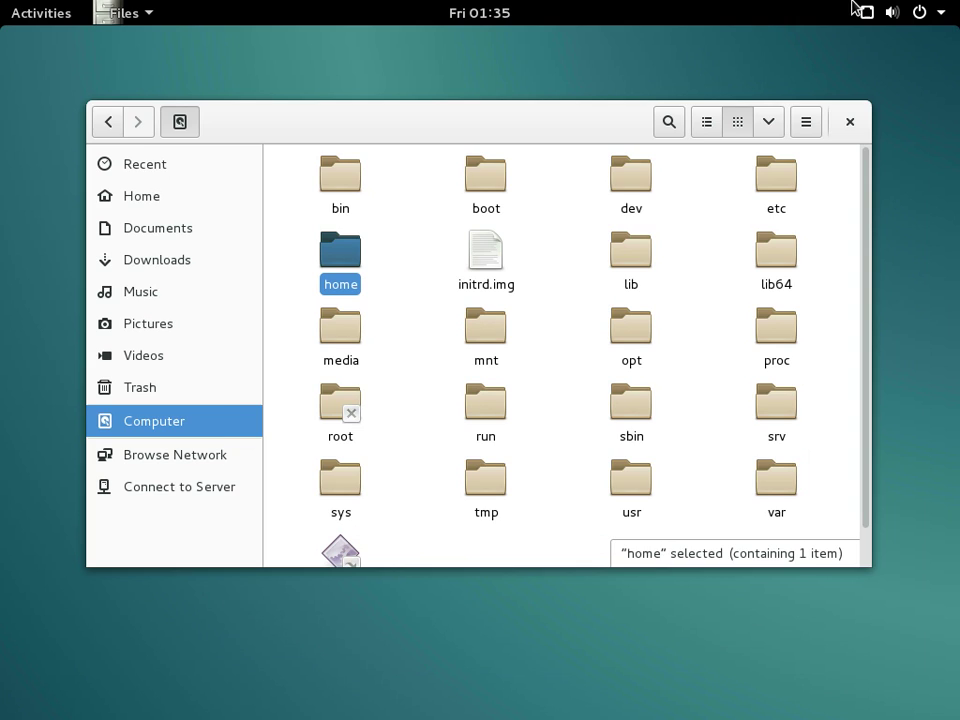
pyautogui.press('super')
pyautogui.click(604, 364)
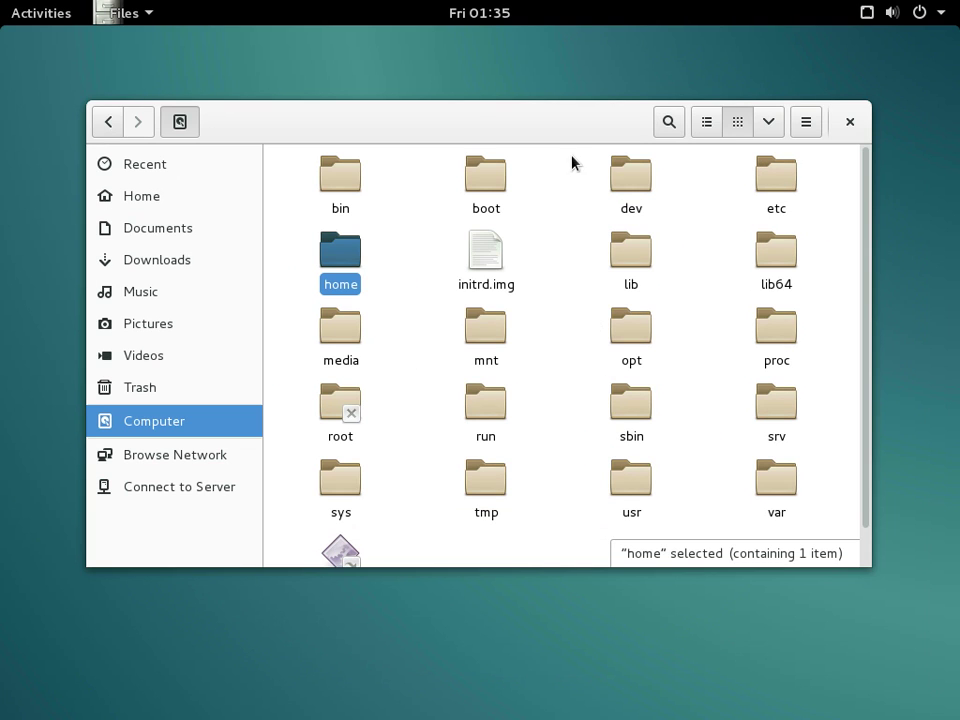
# Switch the Computer location to list view and close the file manager.
pyautogui.click(716, 132)
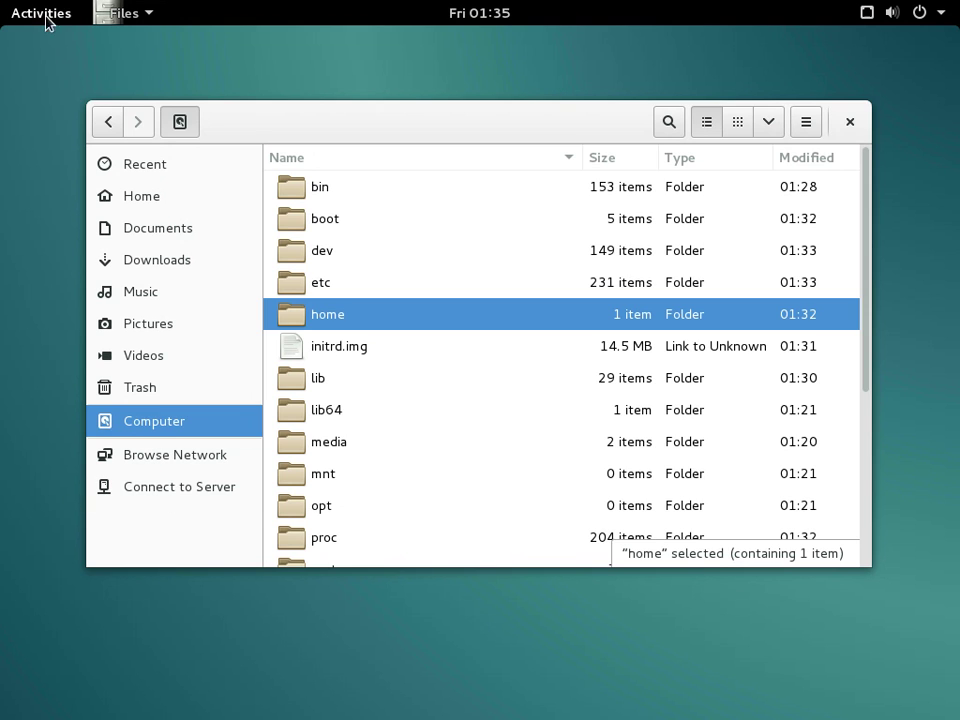
pyautogui.click(811, 122)
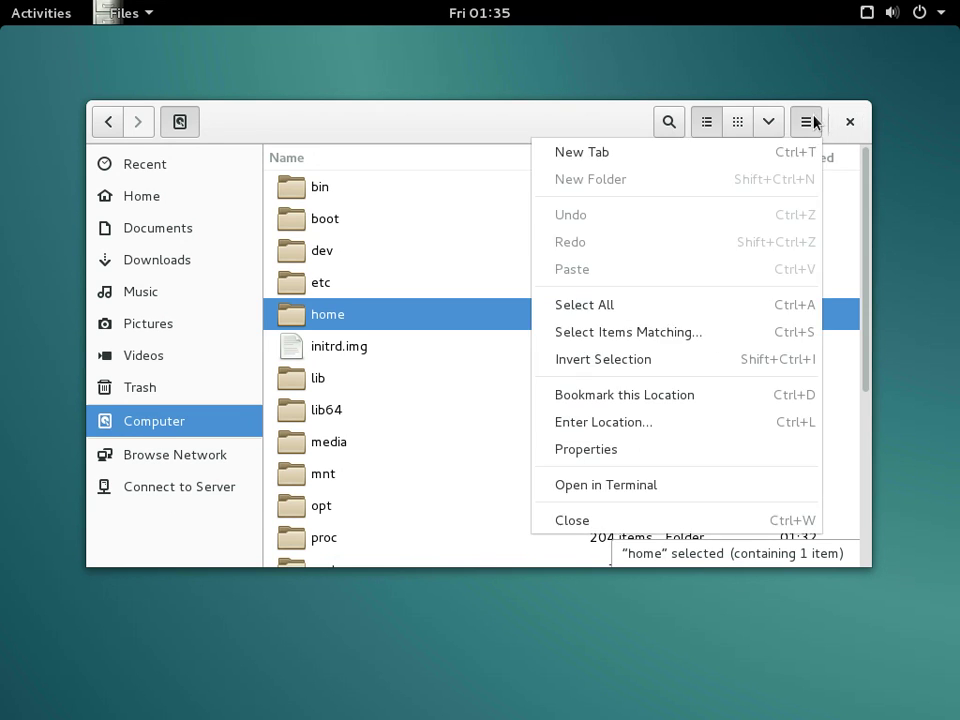
pyautogui.click(849, 120)
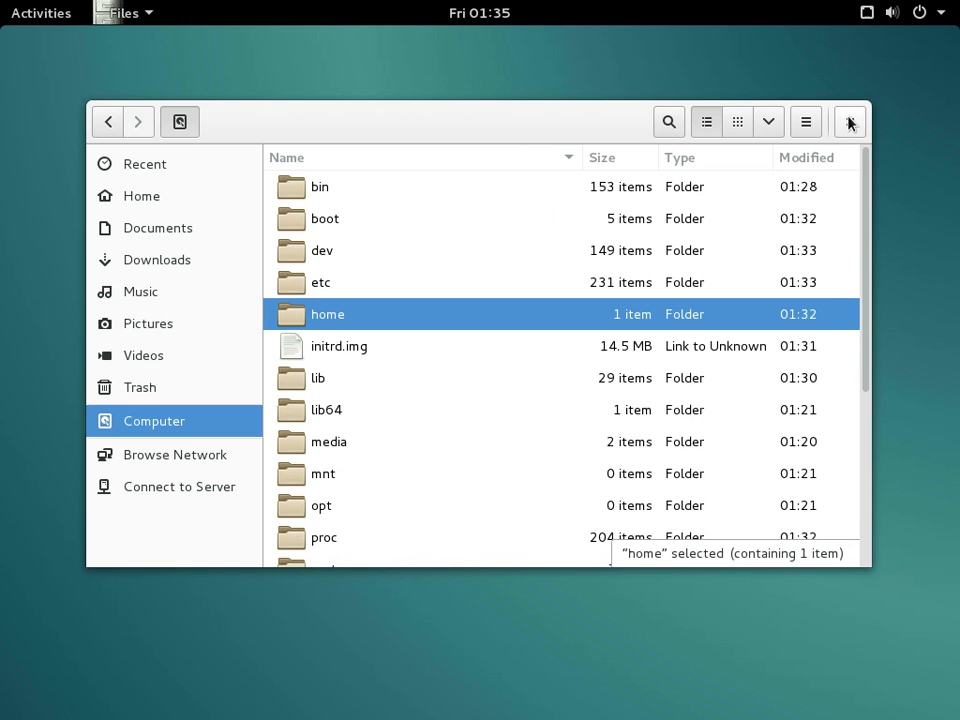
pyautogui.click(849, 120)
# Launch the Disks utility from the full list of applications.
pyautogui.click(3, 14)
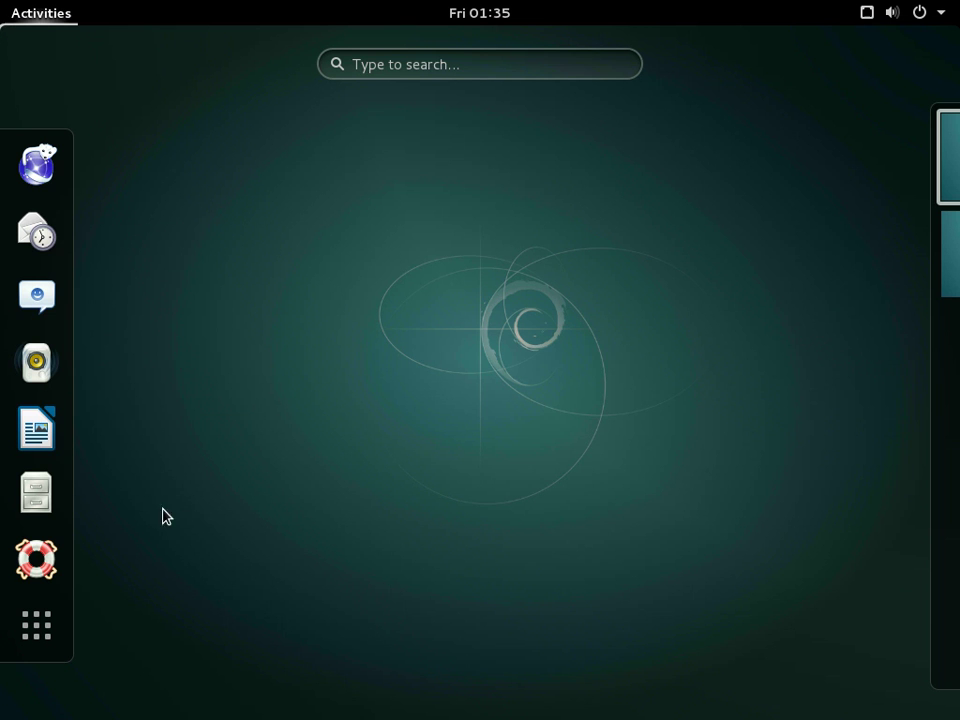
pyautogui.click(50, 617)
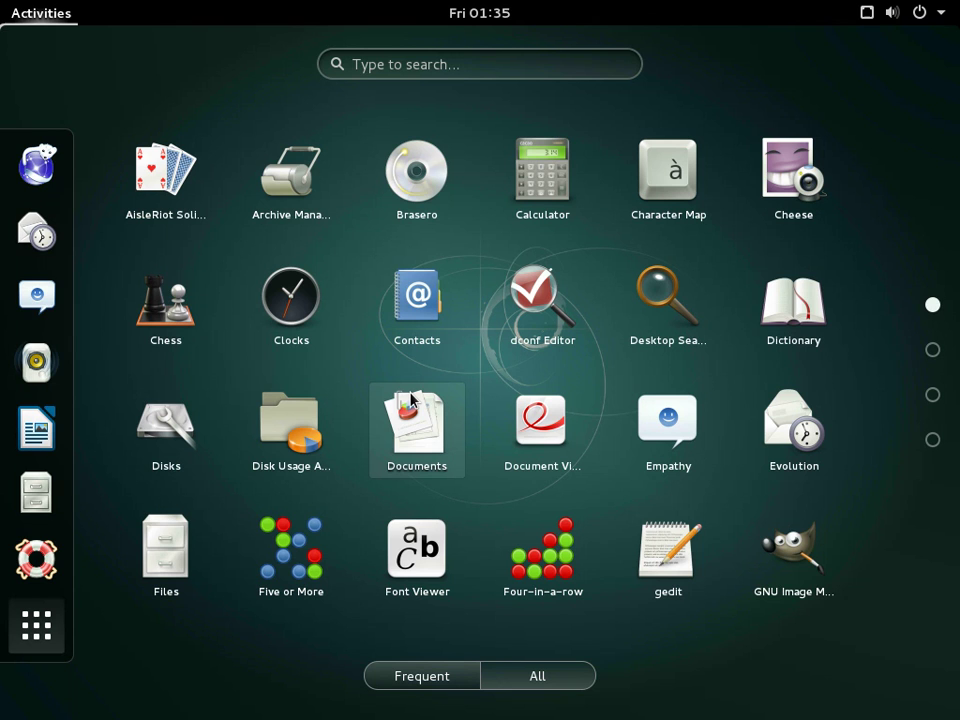
pyautogui.click(165, 439)
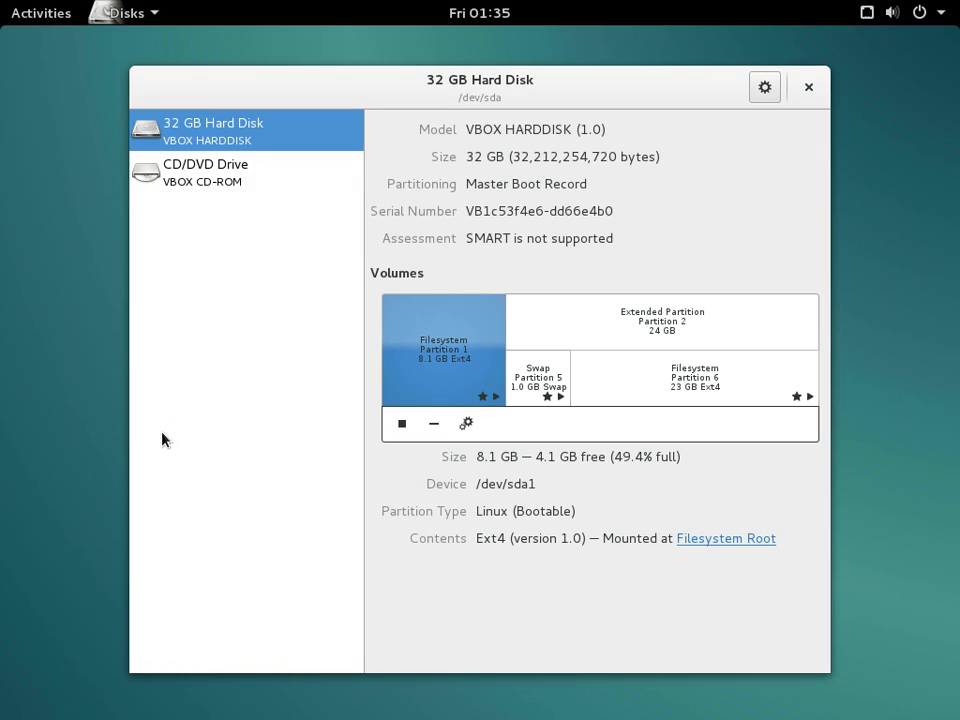
# Examine the hard disk's swap and filesystem partitions and the CD/DVD drive, and close the Disks window.
pyautogui.click(602, 335)
pyautogui.click(543, 391)
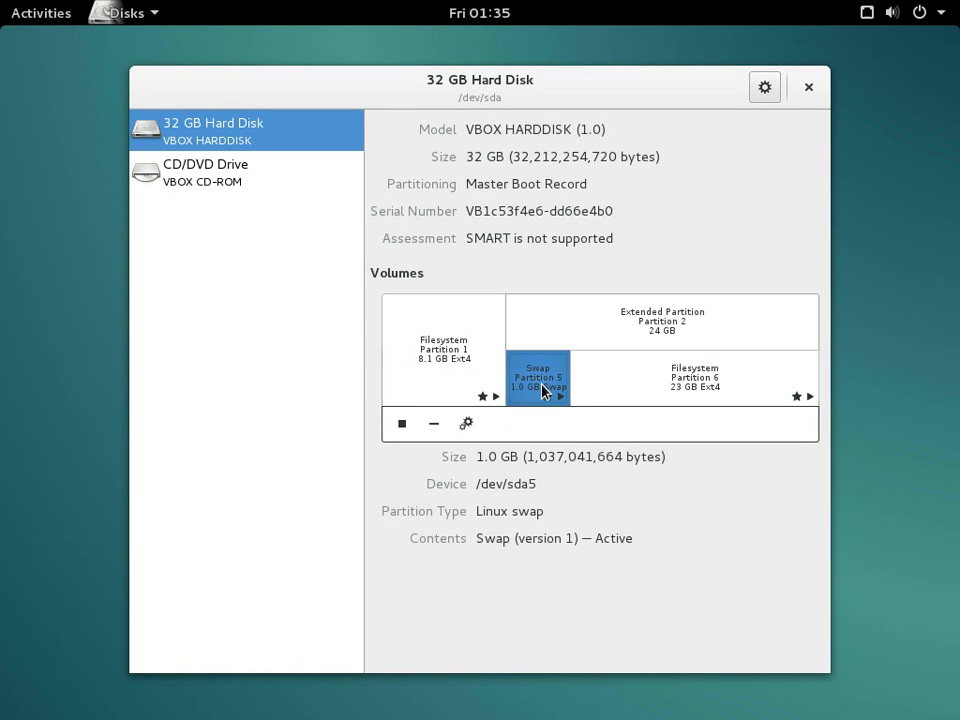
pyautogui.click(585, 396)
pyautogui.click(478, 332)
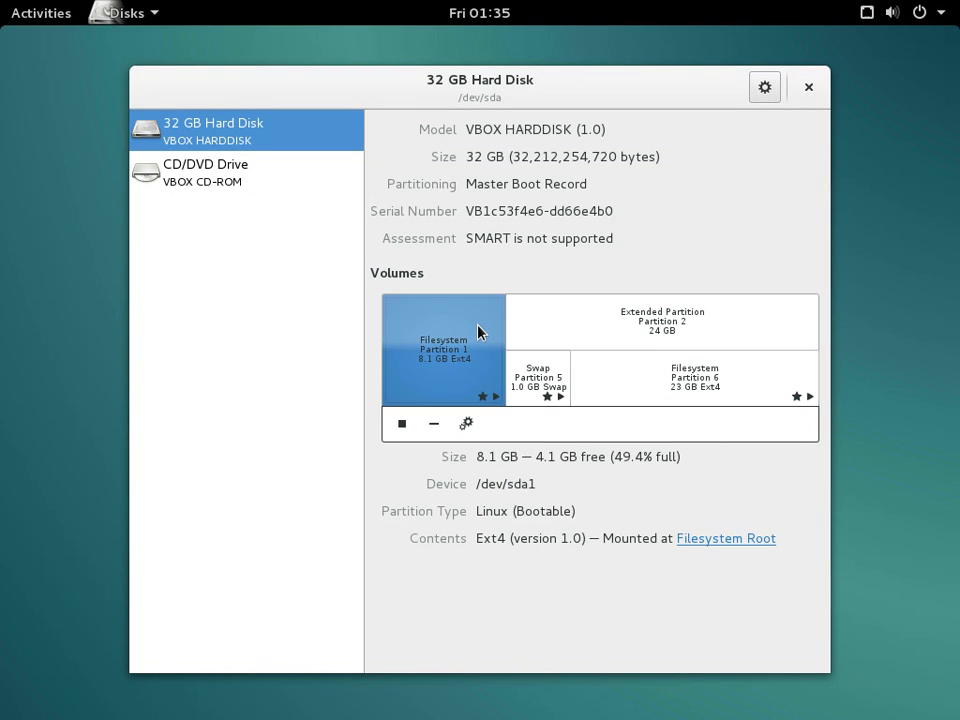
pyautogui.click(245, 178)
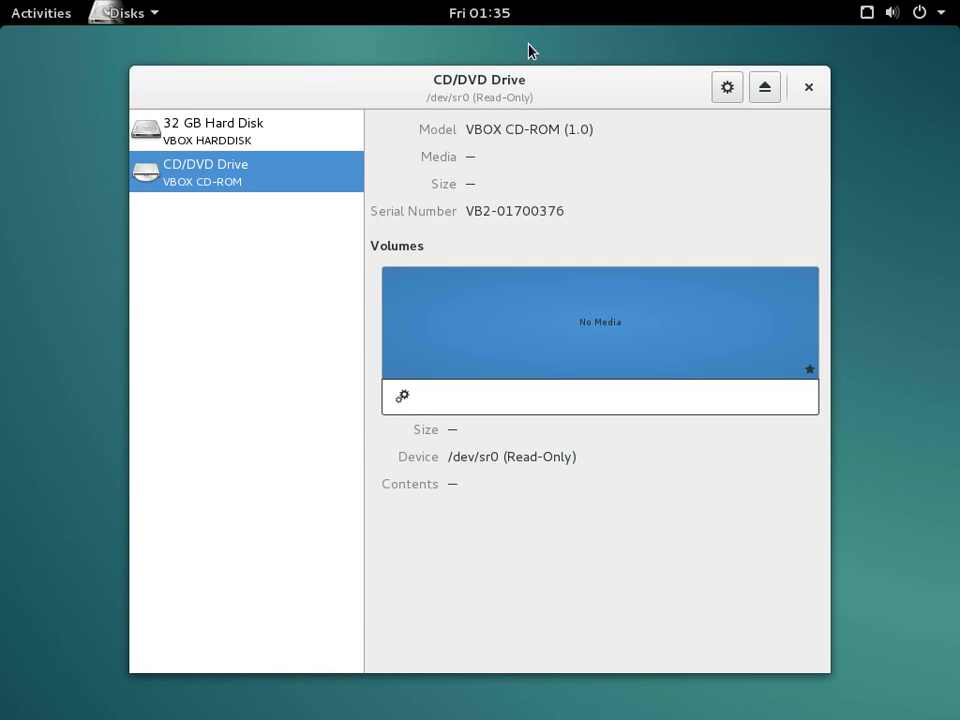
pyautogui.click(808, 90)
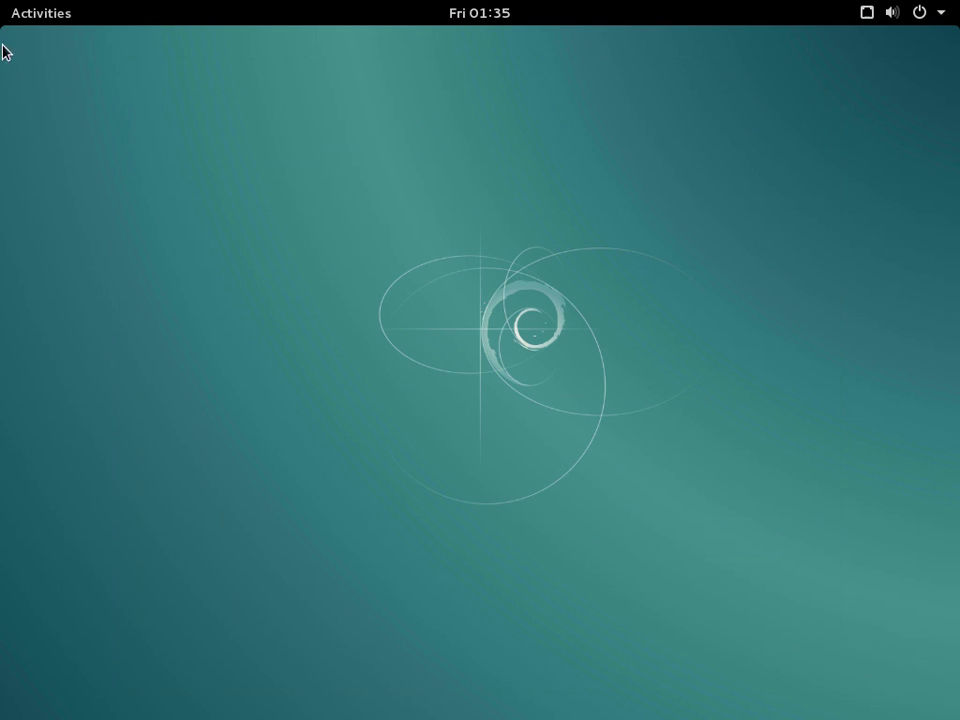
# Look through the installed applications, launch Settings and open the Background settings.
pyautogui.click(22, 13)
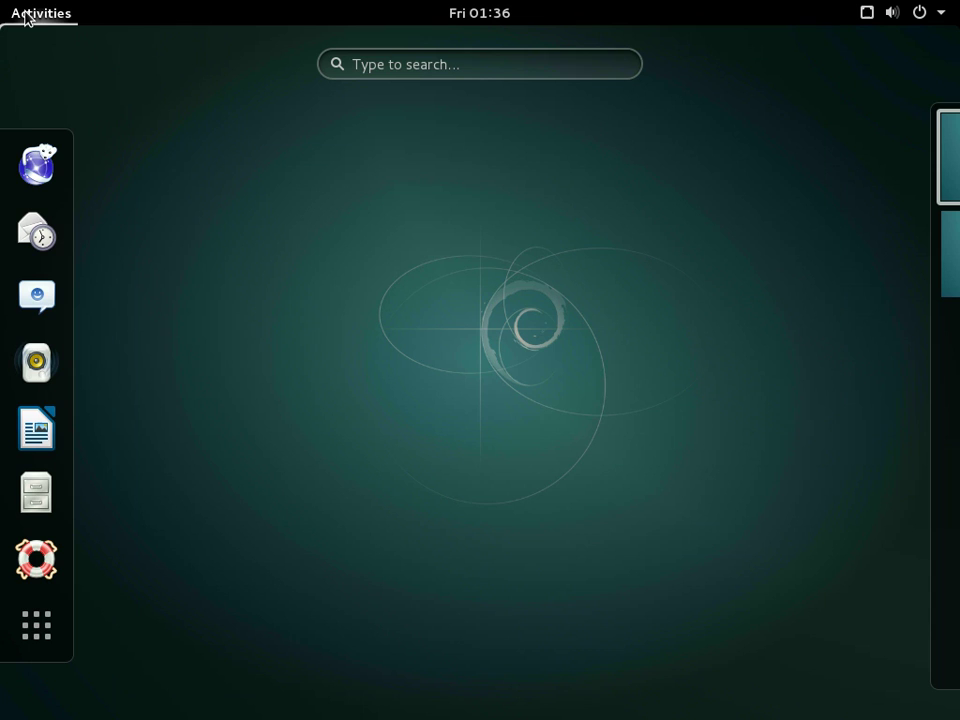
pyautogui.click(30, 628)
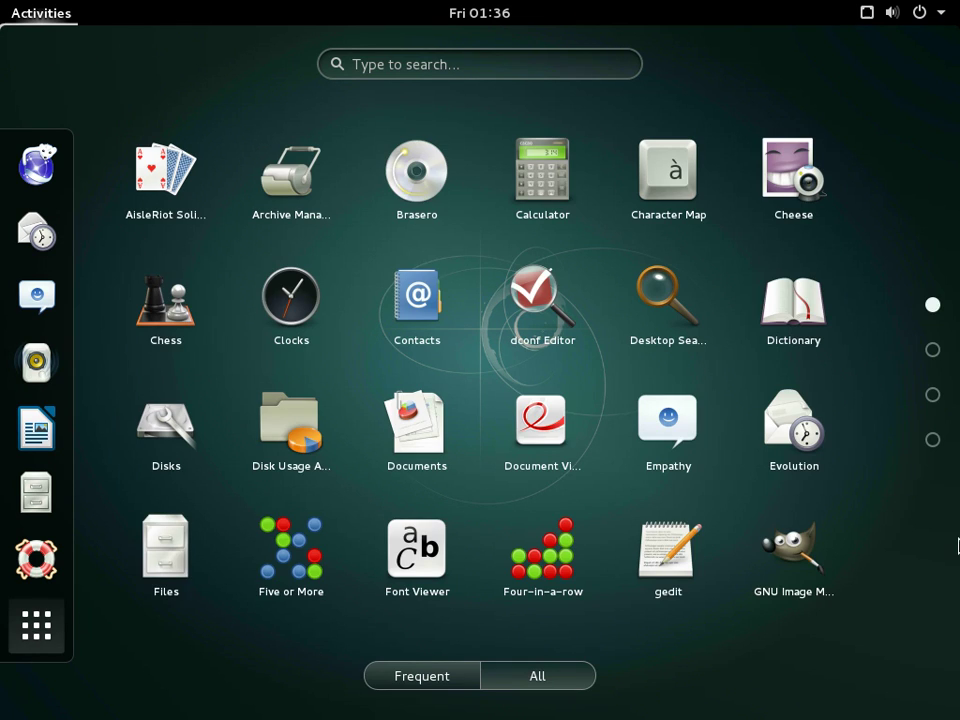
pyautogui.scroll(-1, 664, 412)
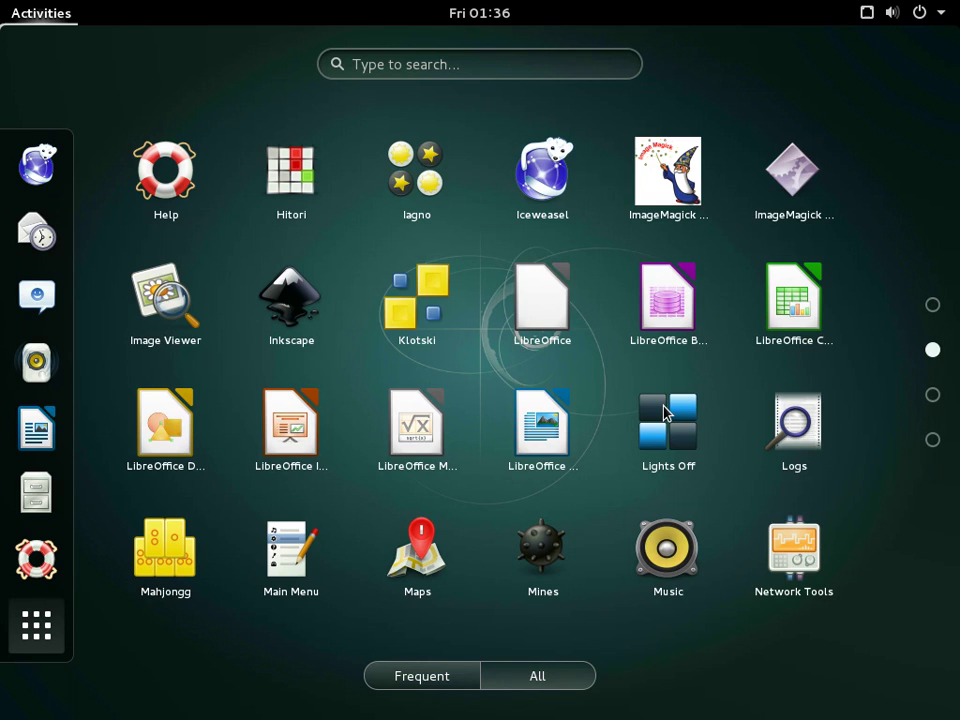
pyautogui.scroll(-1, 664, 412)
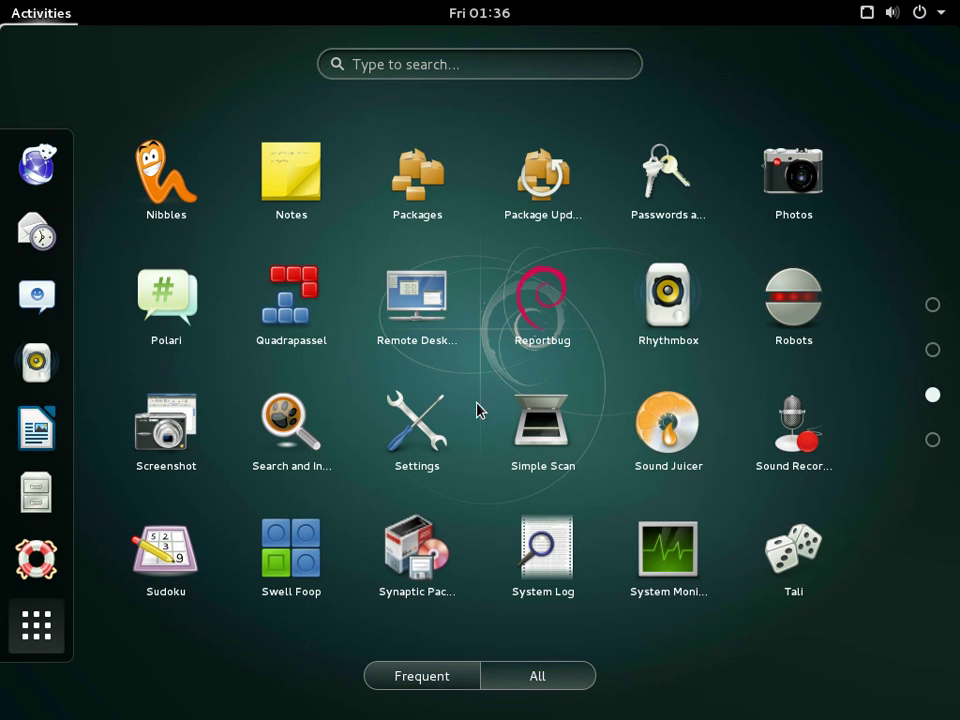
pyautogui.click(432, 424)
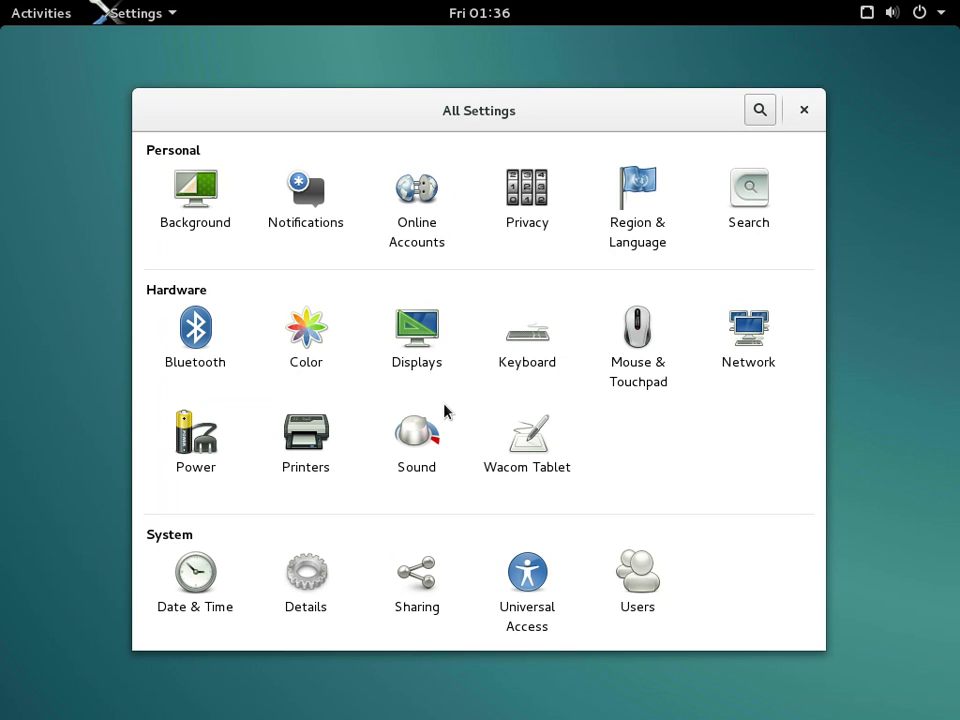
pyautogui.click(196, 190)
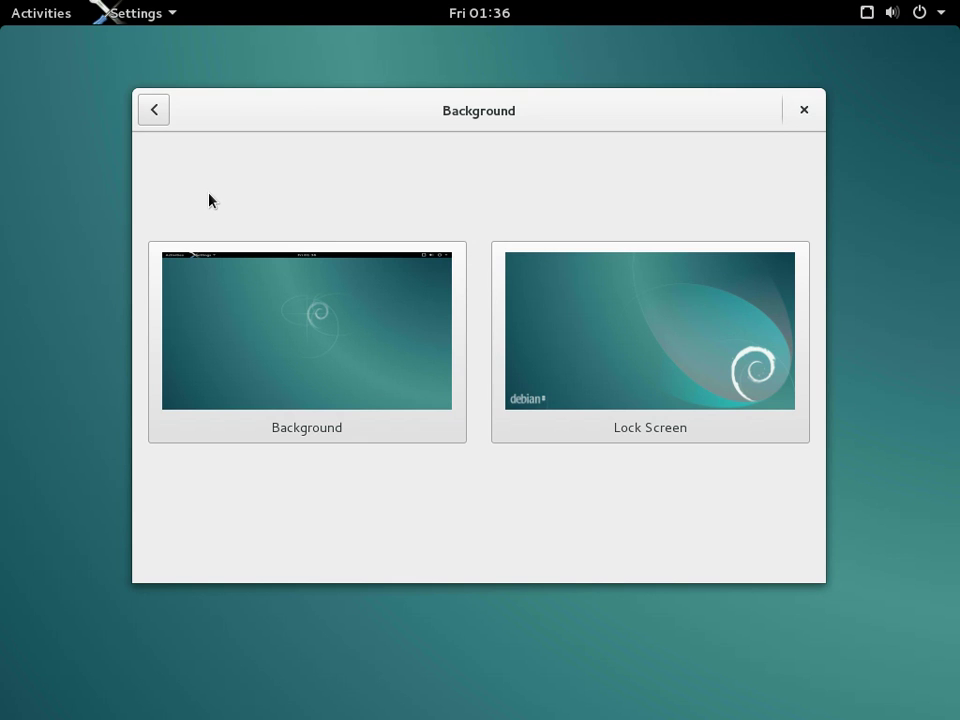
# Browse the available desktop wallpapers without choosing one, and return to the settings overview.
pyautogui.click(284, 305)
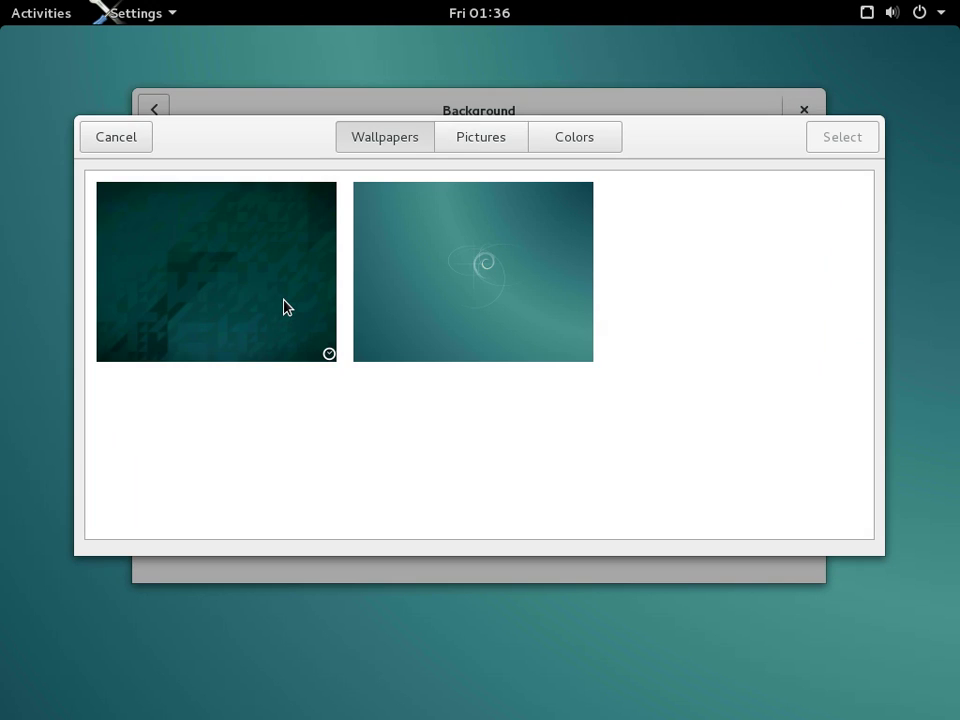
pyautogui.scroll(-1, 541, 231)
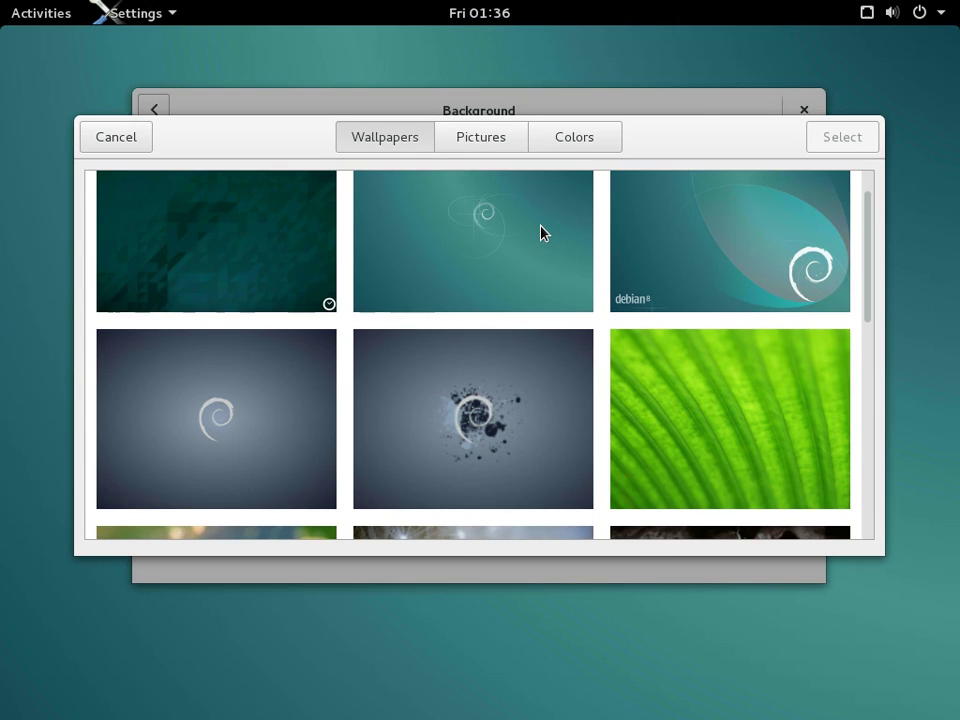
pyautogui.scroll(-5, 541, 231)
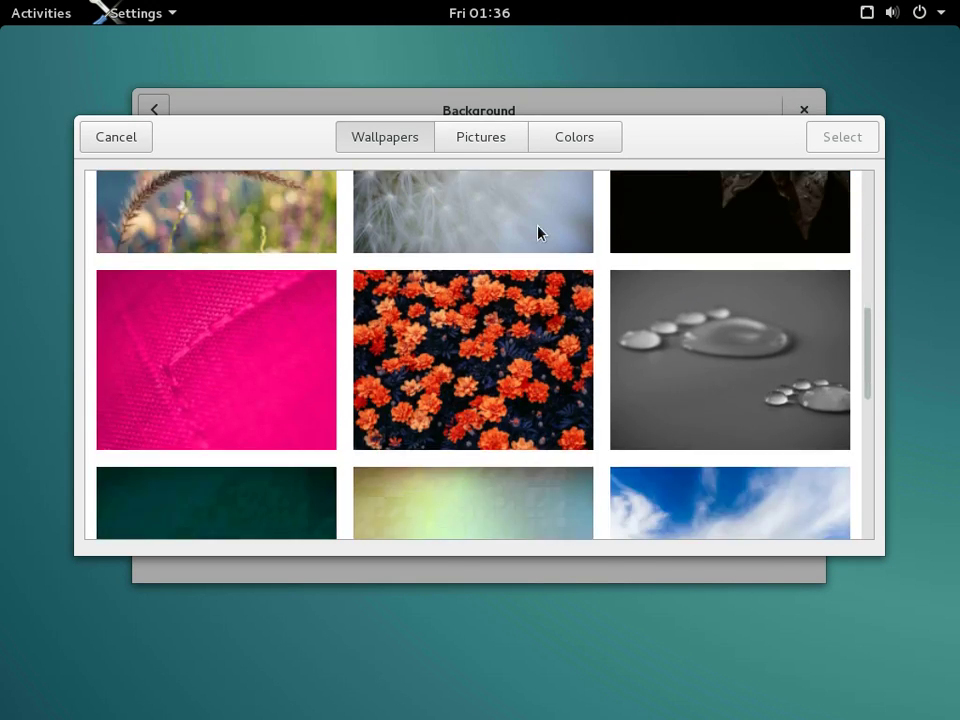
pyautogui.scroll(-8, 537, 232)
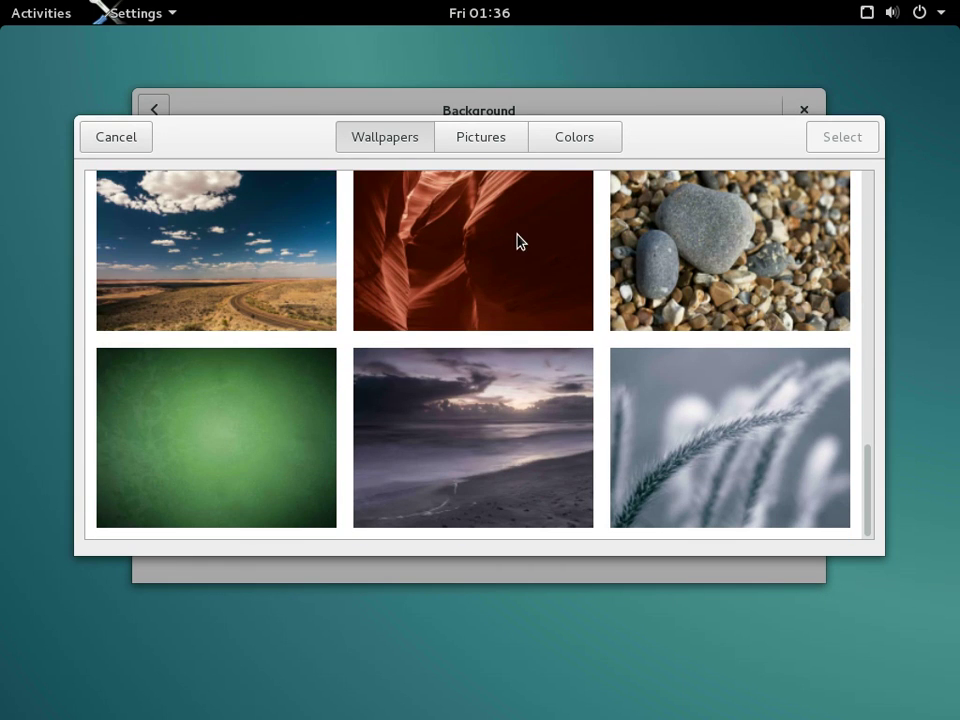
pyautogui.click(120, 142)
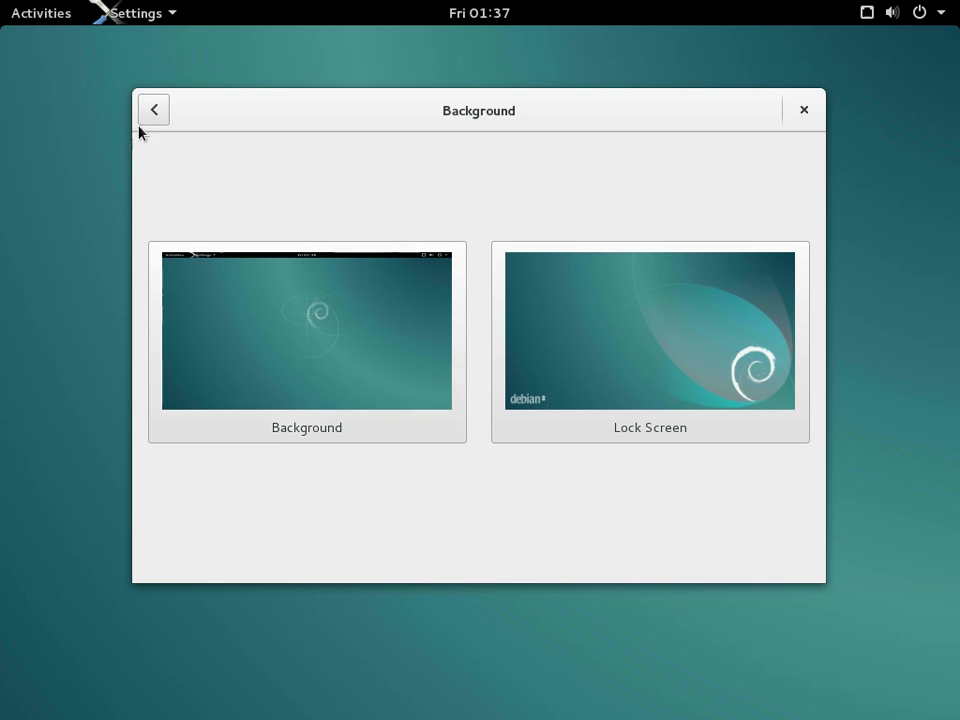
pyautogui.click(166, 112)
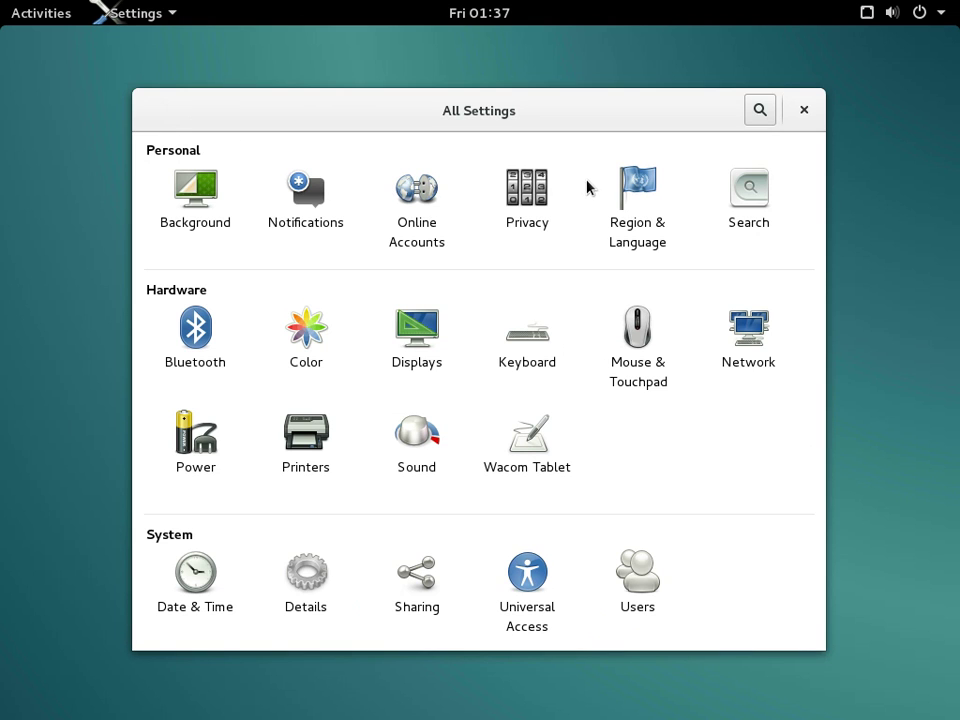
# Review the Region & Language settings and the resolutions offered for the Unknown Display, leaving both unchanged.
pyautogui.click(649, 217)
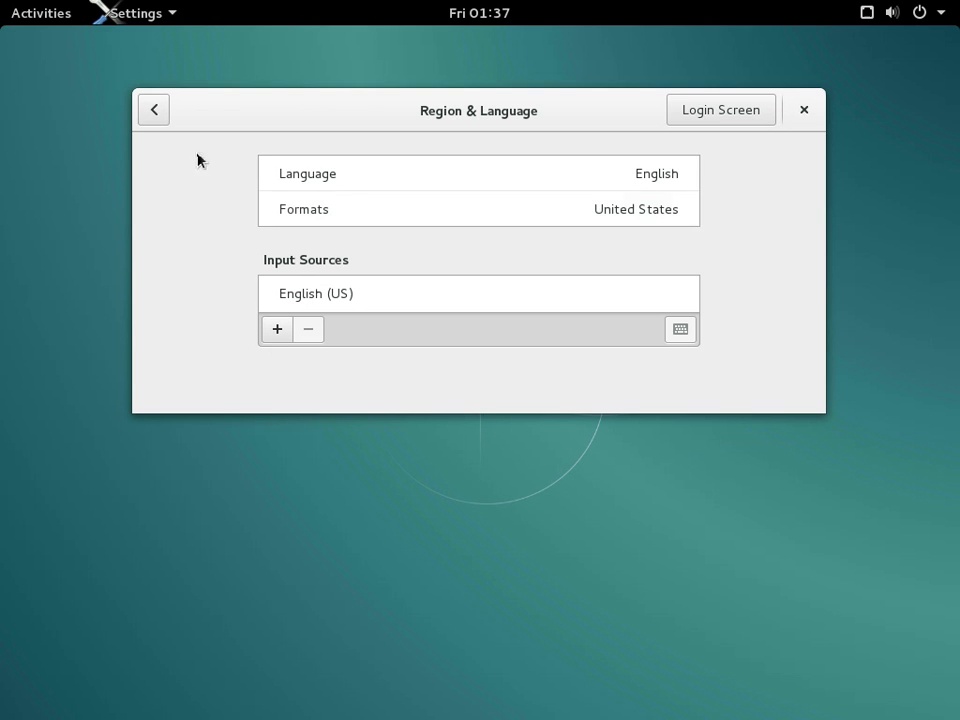
pyautogui.click(155, 112)
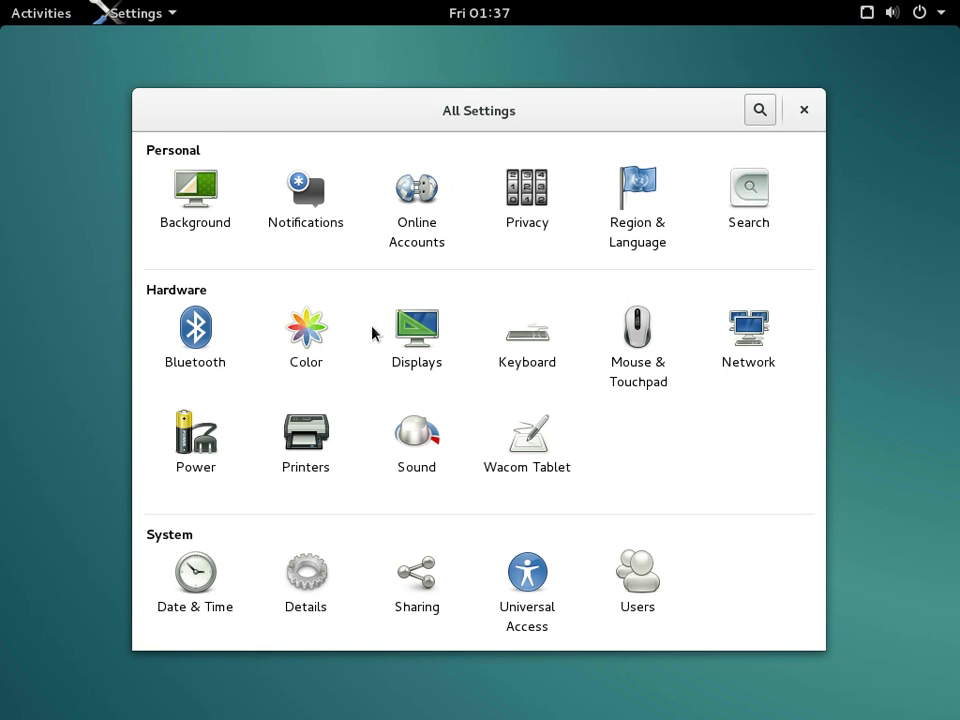
pyautogui.click(432, 340)
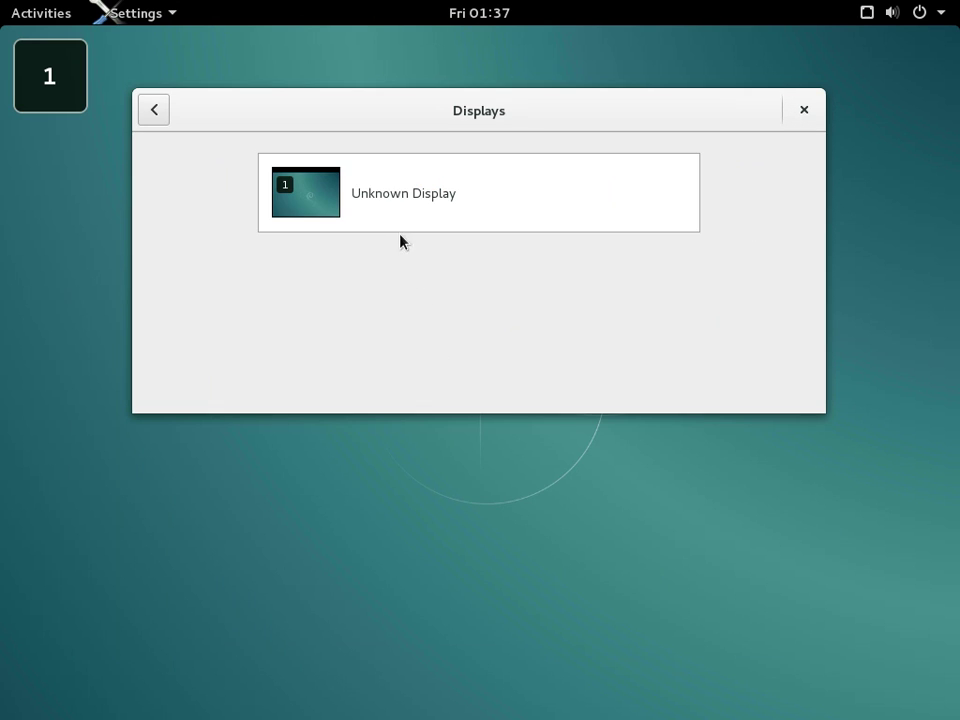
pyautogui.click(384, 209)
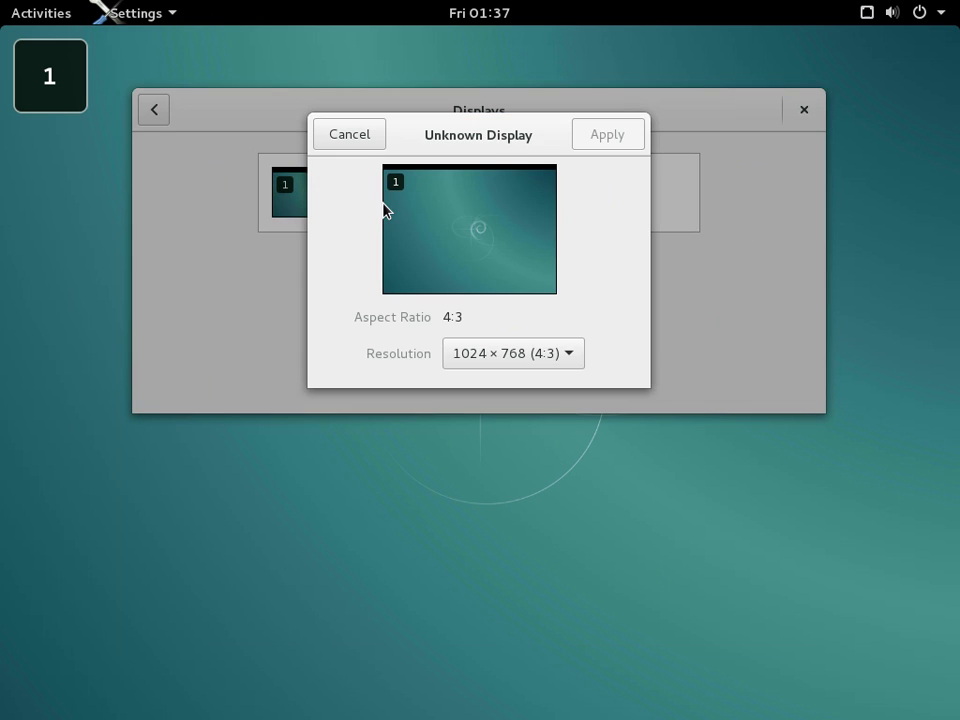
pyautogui.click(572, 357)
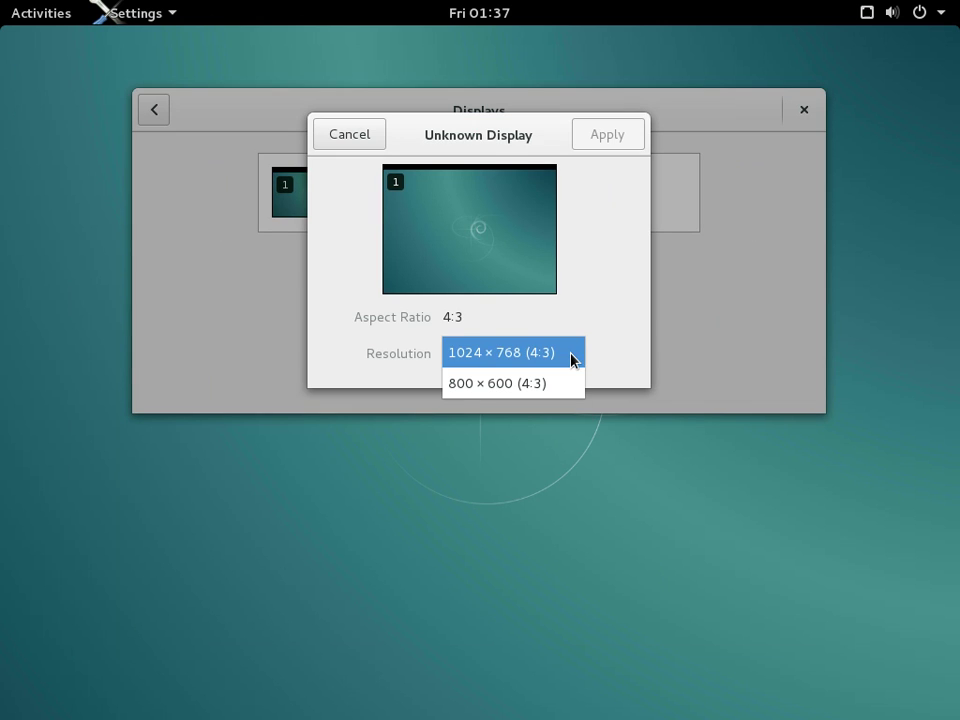
pyautogui.click(157, 348)
pyautogui.click(358, 141)
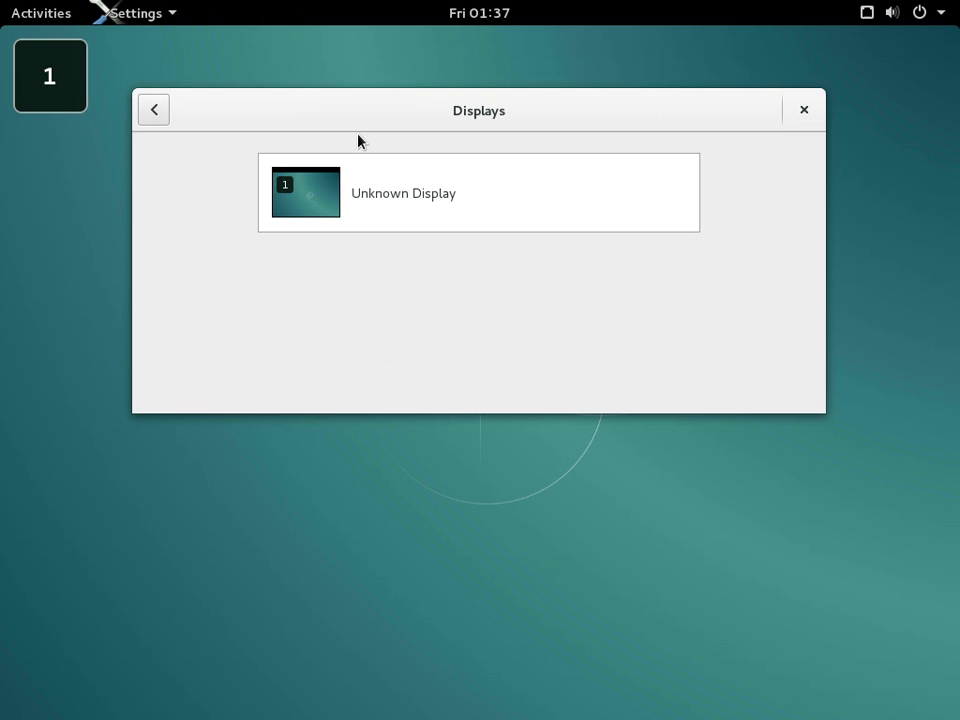
pyautogui.click(145, 112)
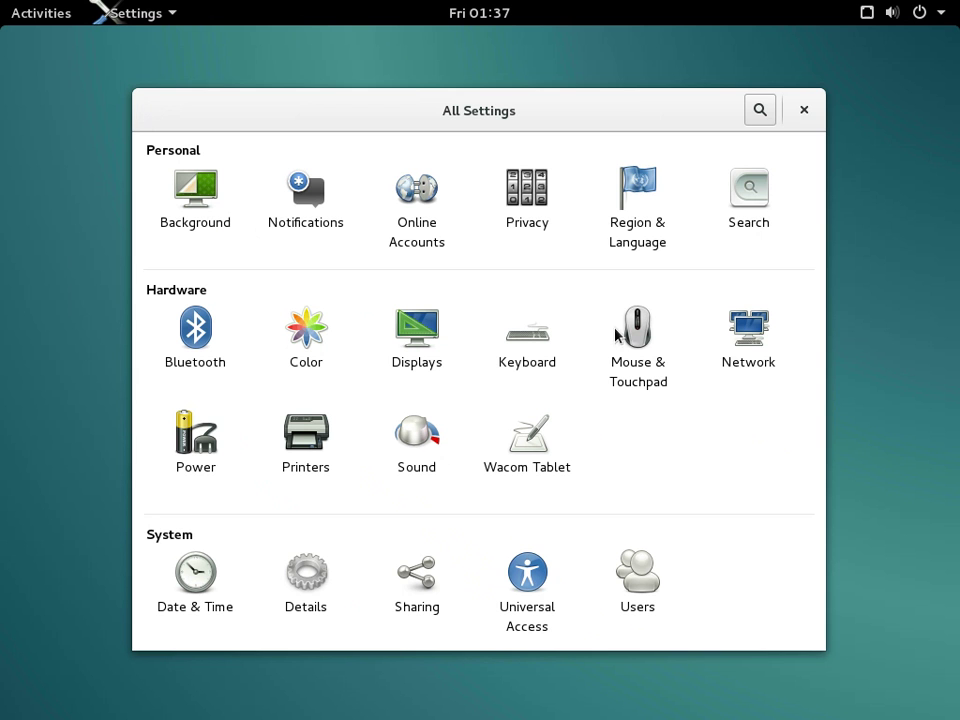
# Review the keyboard typing settings and the network's wired connection and proxy settings.
pyautogui.click(525, 355)
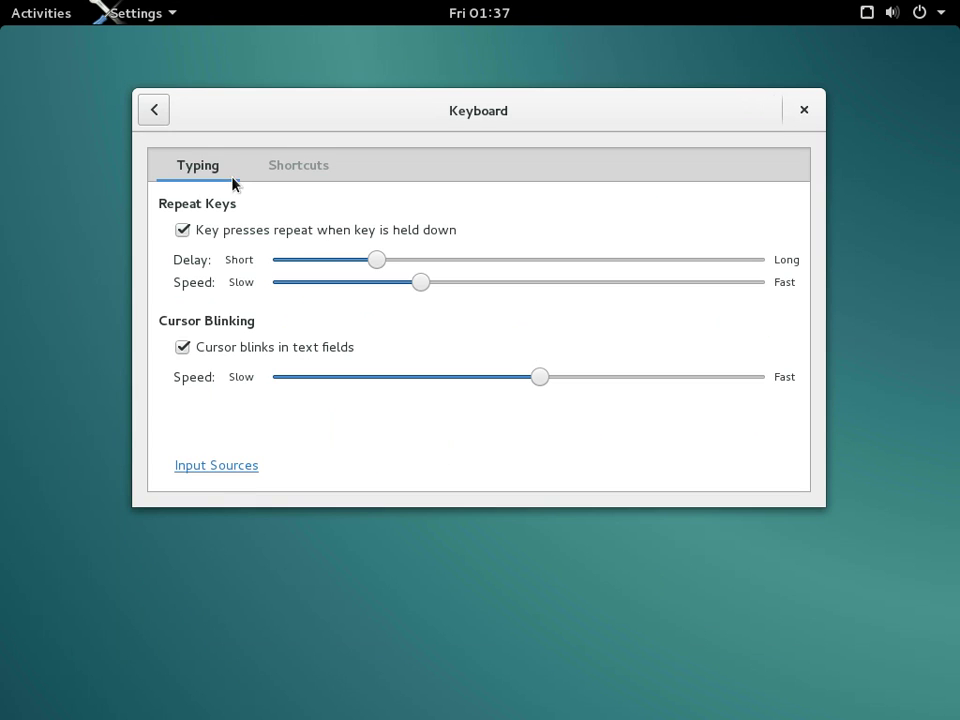
pyautogui.click(155, 113)
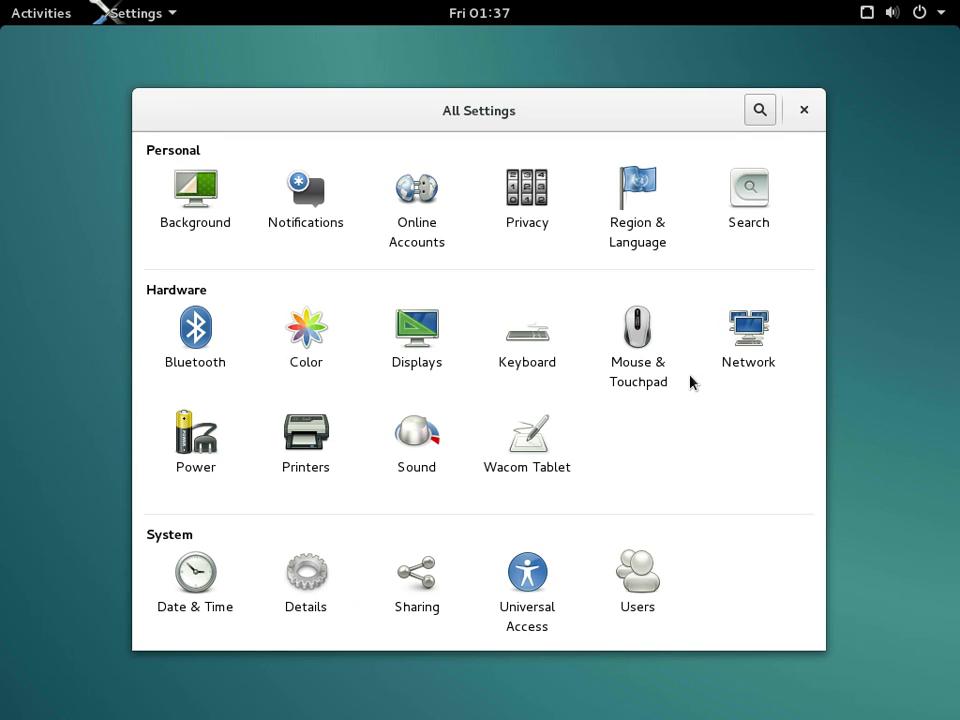
pyautogui.click(751, 328)
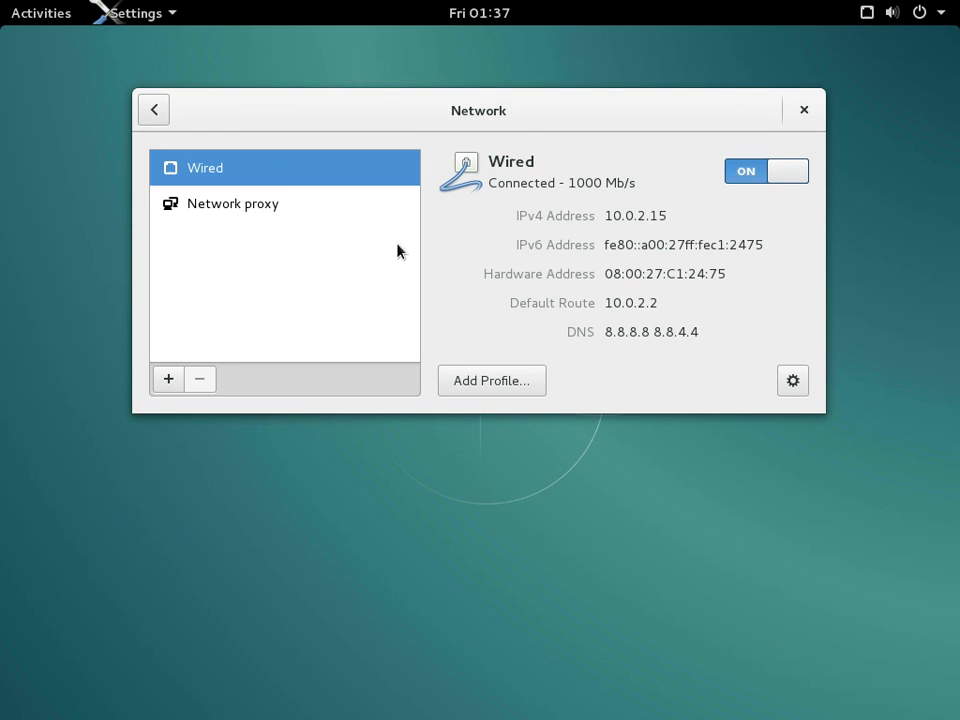
pyautogui.click(294, 208)
pyautogui.click(158, 111)
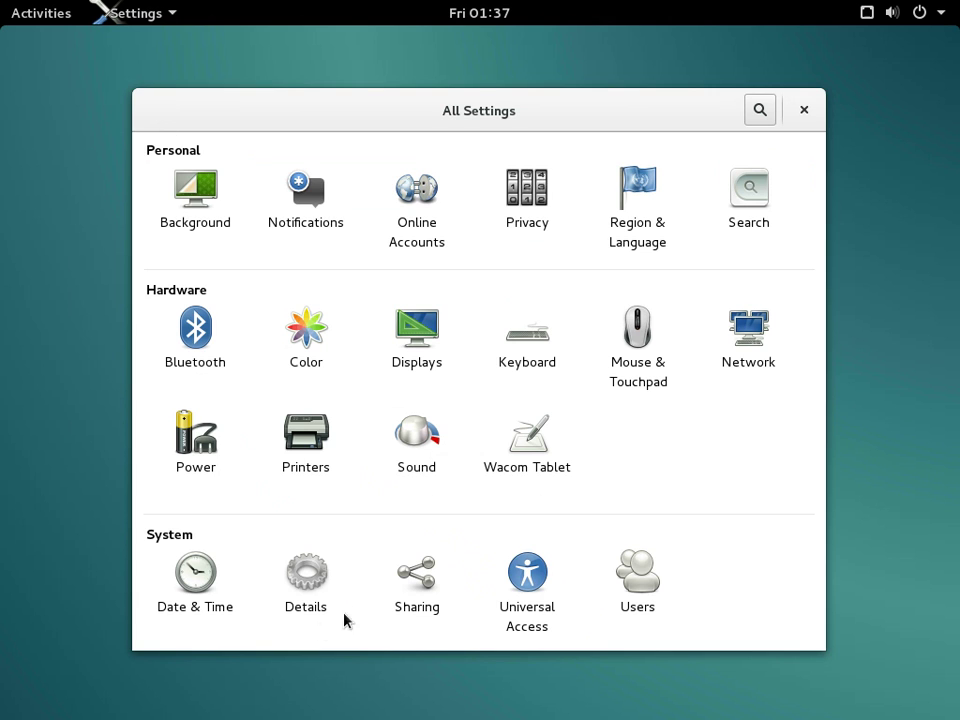
# Review the Date & Time settings and the user account details, and return to the settings overview.
pyautogui.click(240, 590)
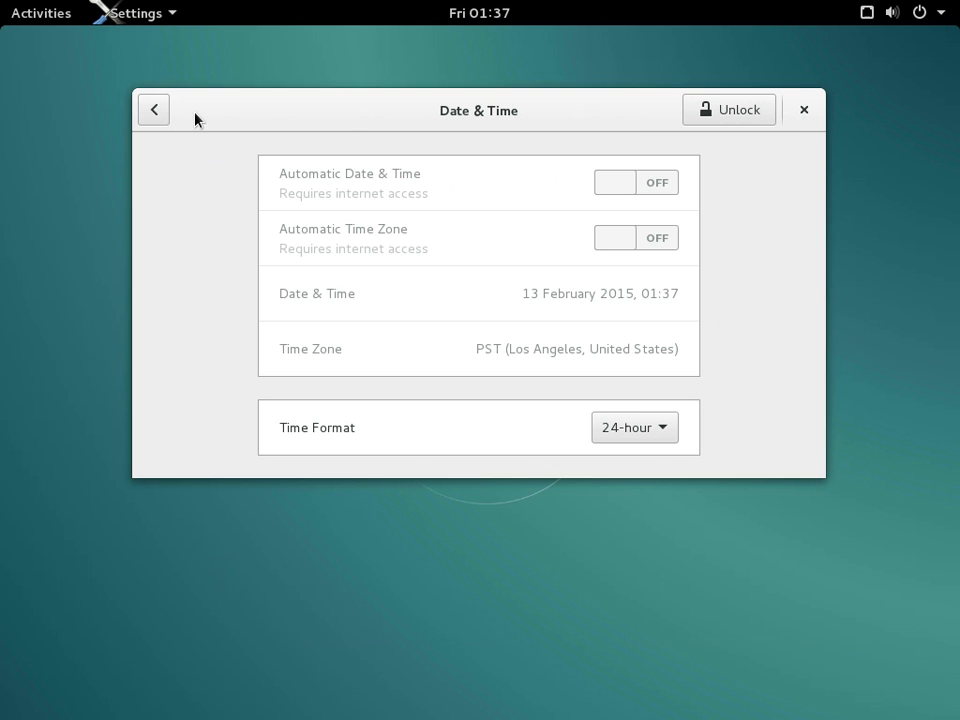
pyautogui.click(155, 111)
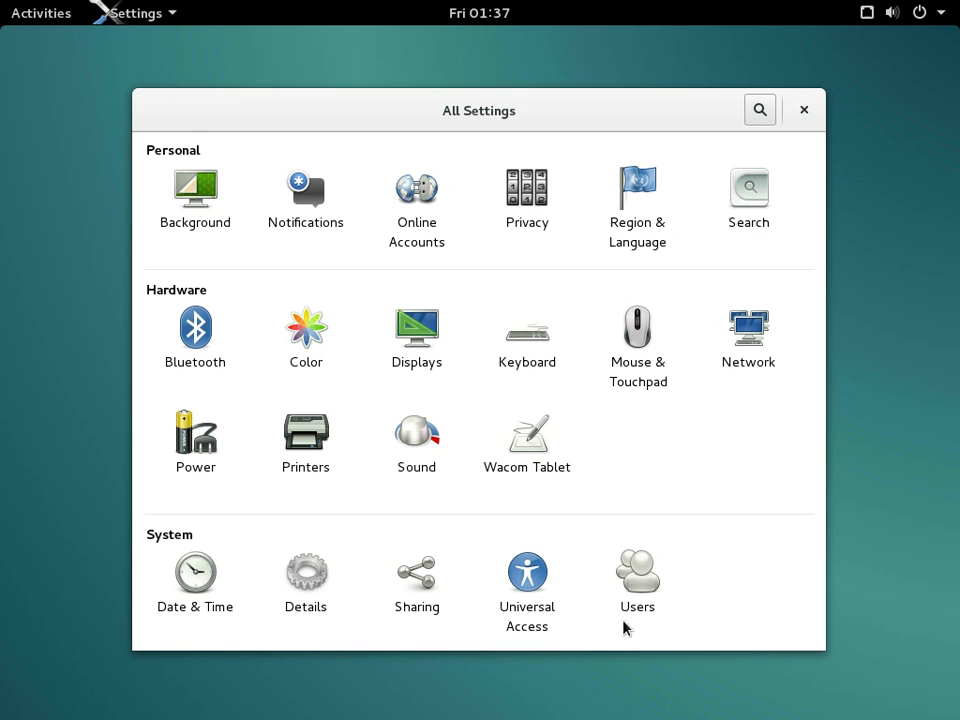
pyautogui.click(630, 583)
pyautogui.moveTo(1, 1)
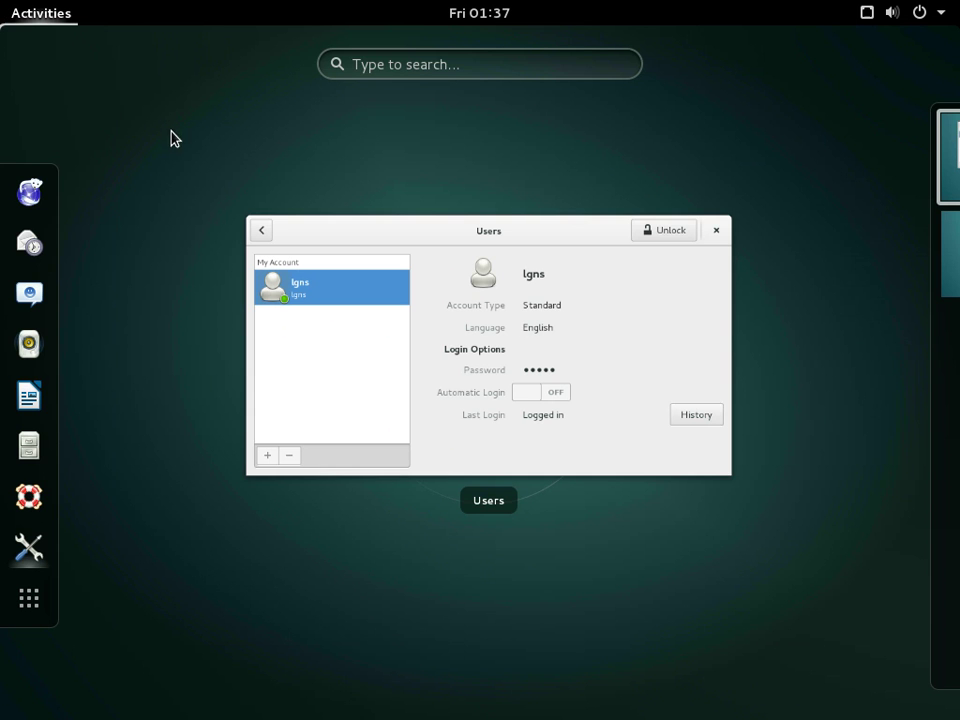
pyautogui.click(395, 291)
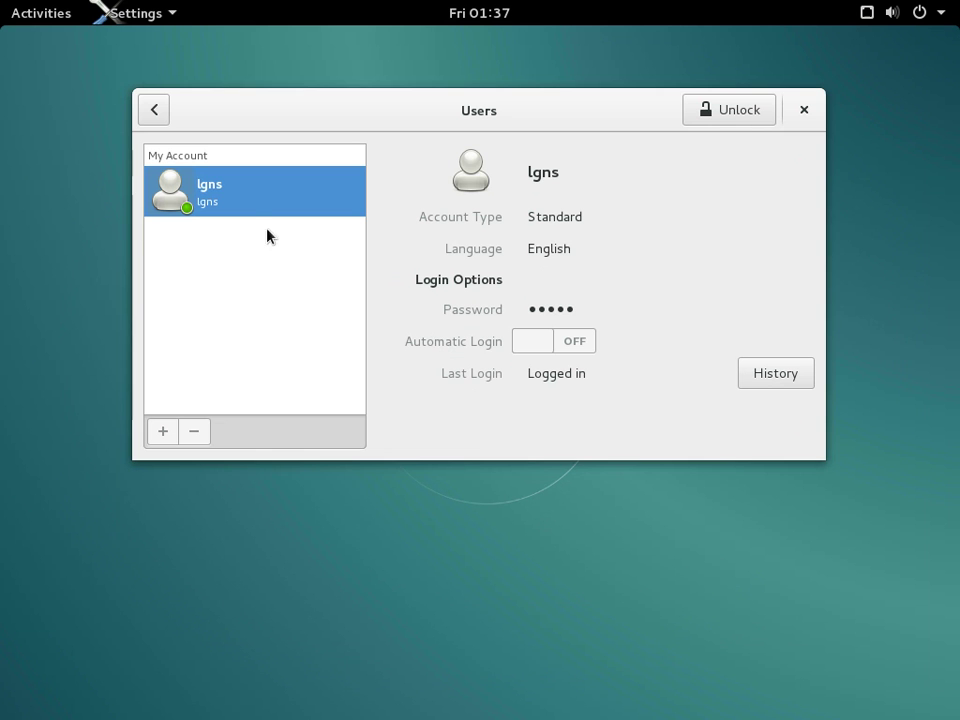
pyautogui.click(153, 111)
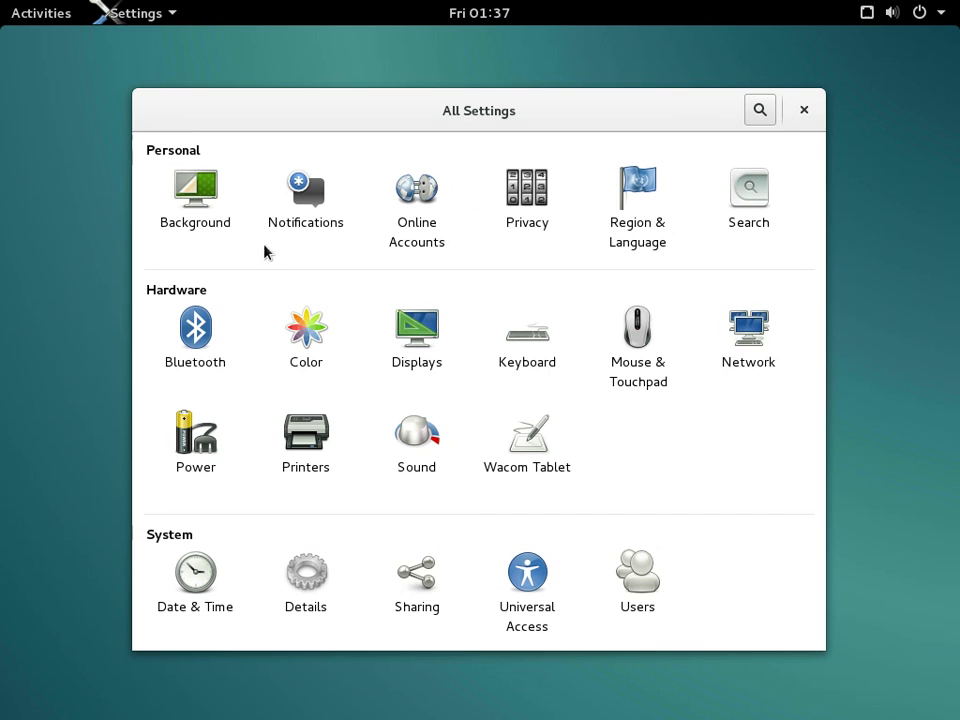
# Inspect the Zoom options under Universal Access and close the Settings window.
pyautogui.click(528, 578)
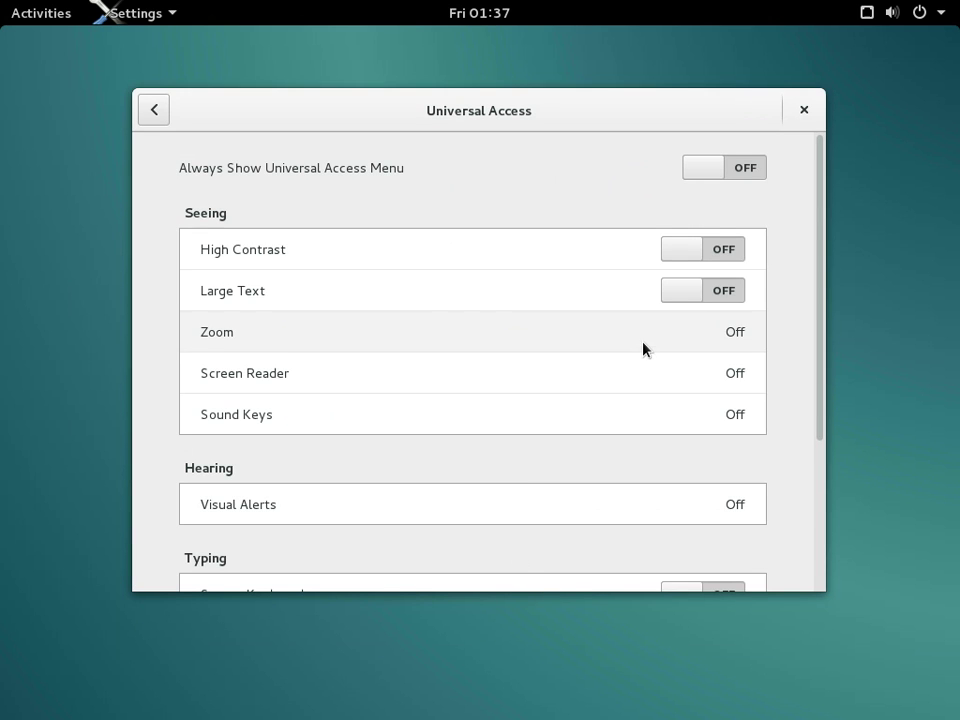
pyautogui.click(643, 349)
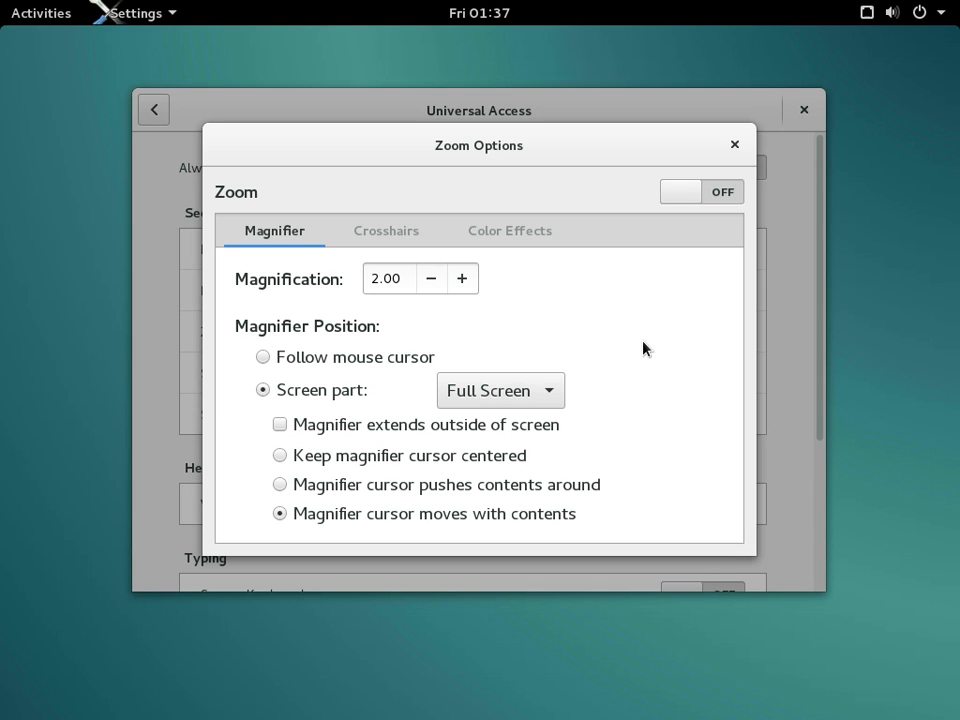
pyautogui.click(729, 149)
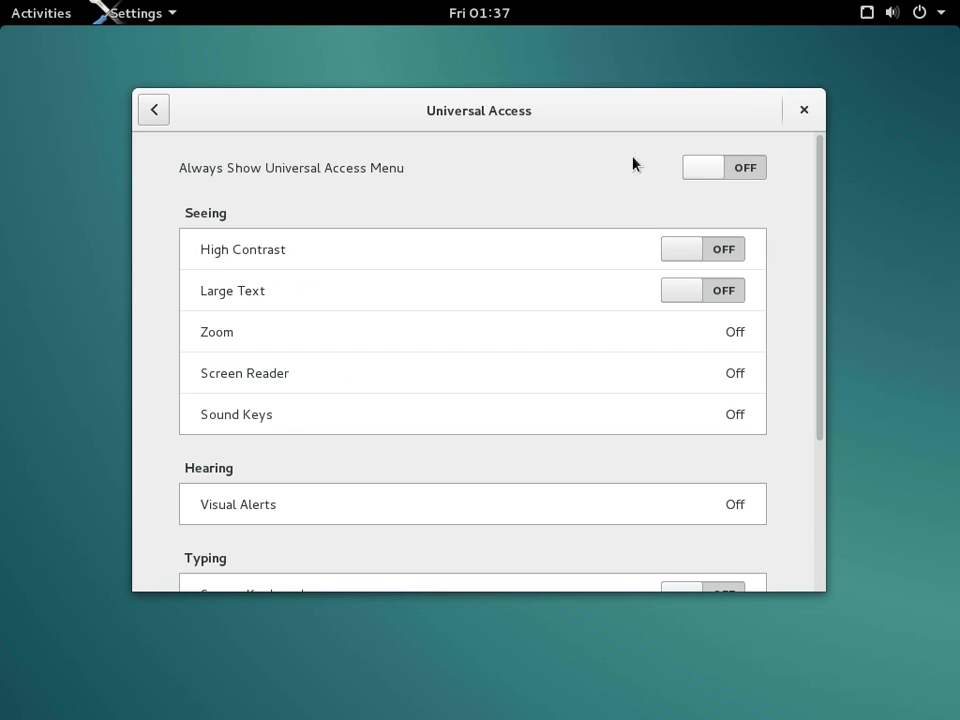
pyautogui.click(158, 111)
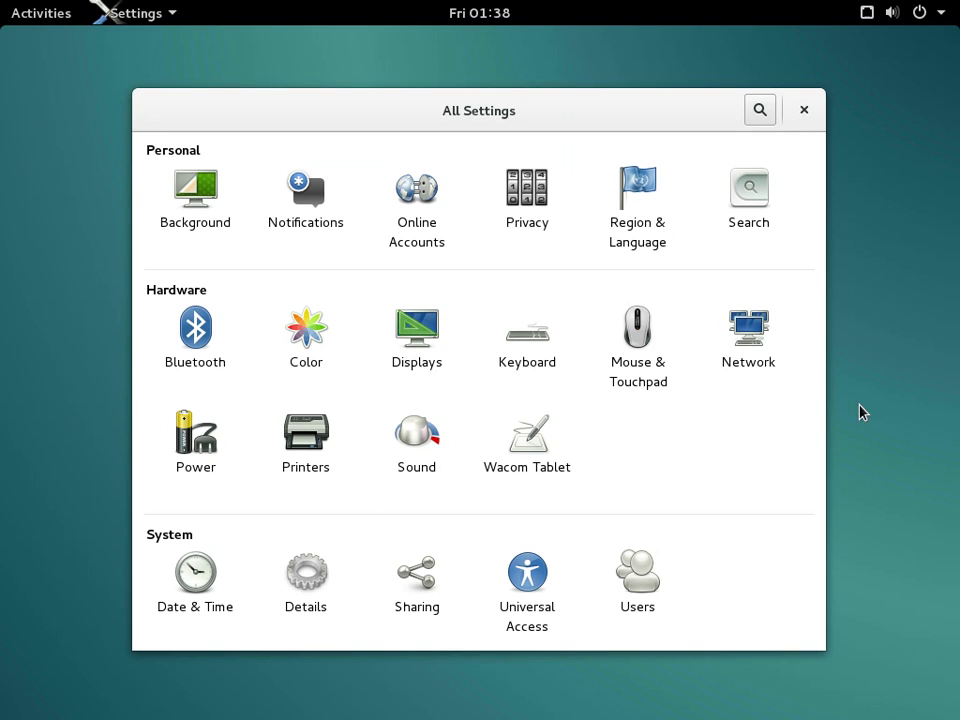
pyautogui.click(806, 109)
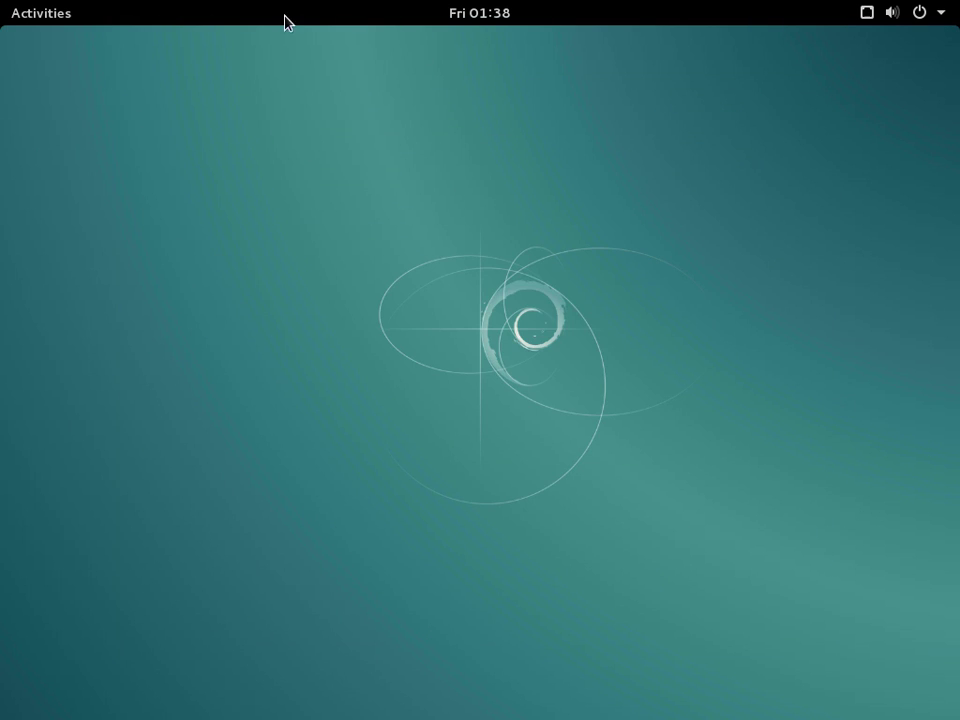
# Launch System Monitor from the full list of applications.
pyautogui.click(29, 20)
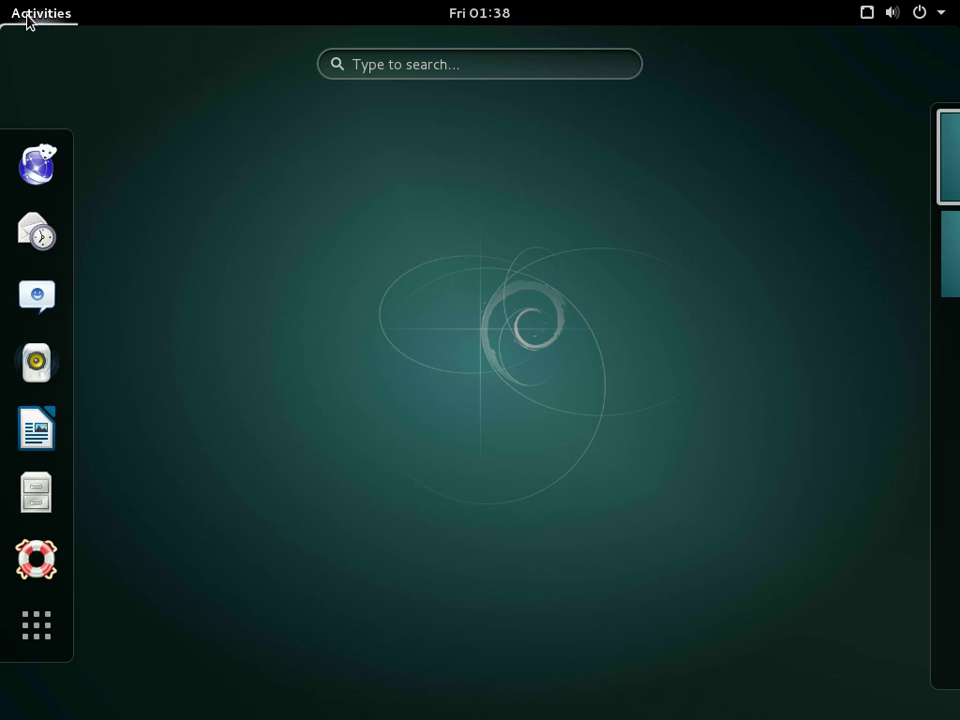
pyautogui.click(57, 610)
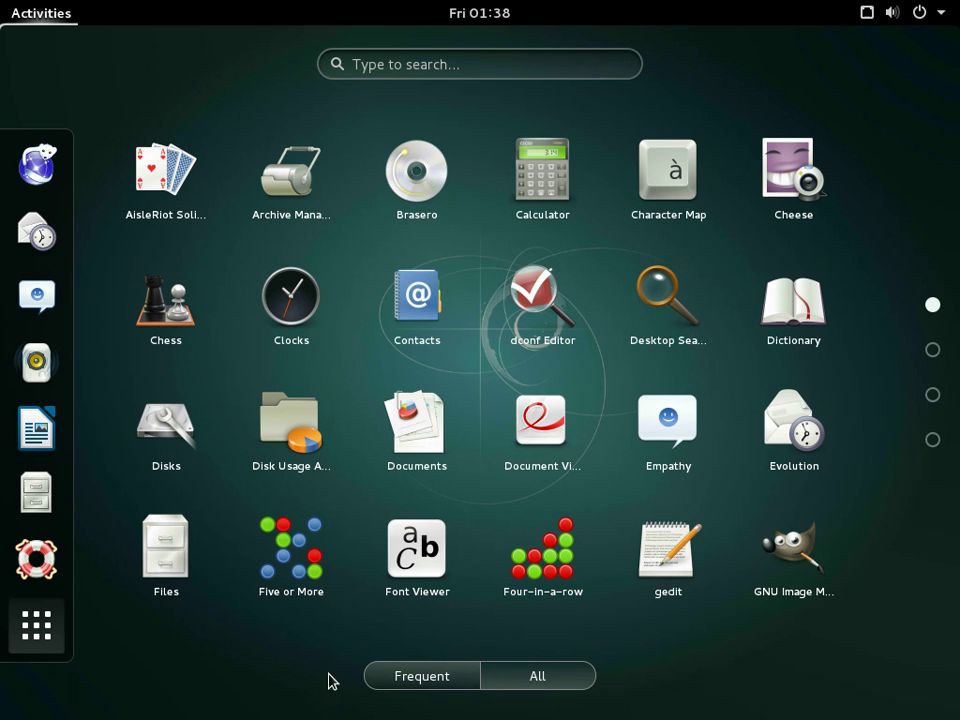
pyautogui.scroll(-2, 328, 681)
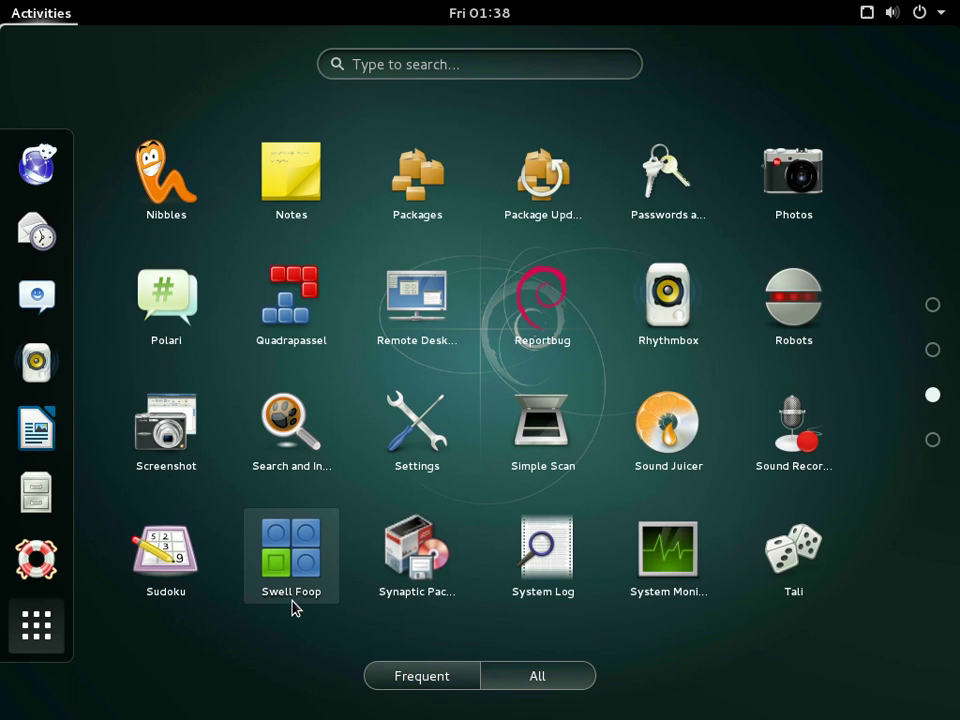
pyautogui.click(670, 568)
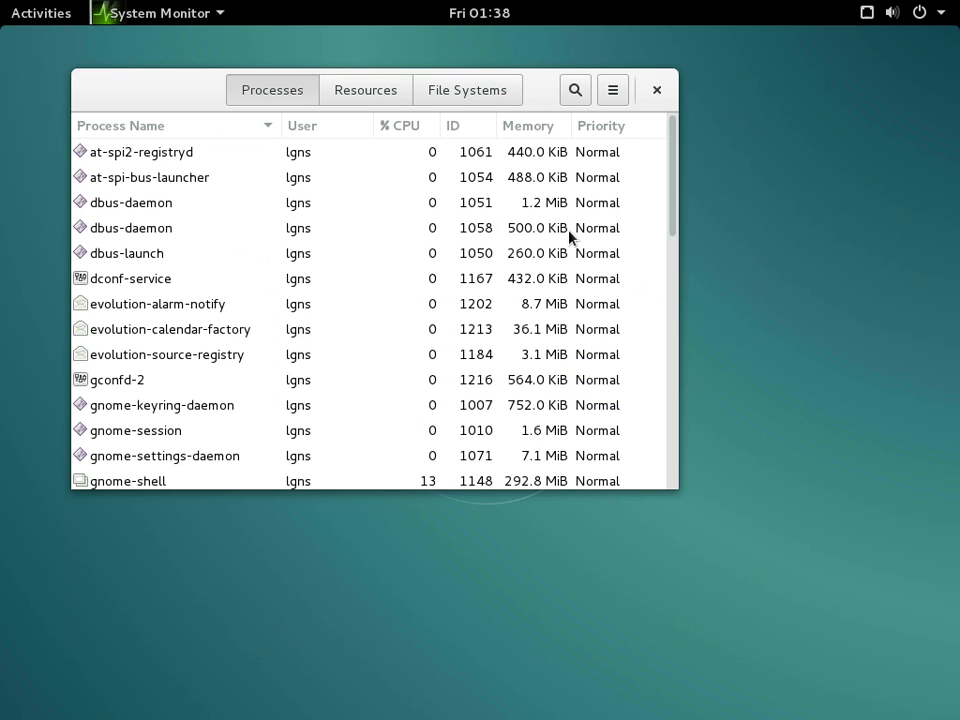
# Examine the file systems, resource usage and running processes, and close System Monitor.
pyautogui.click(456, 93)
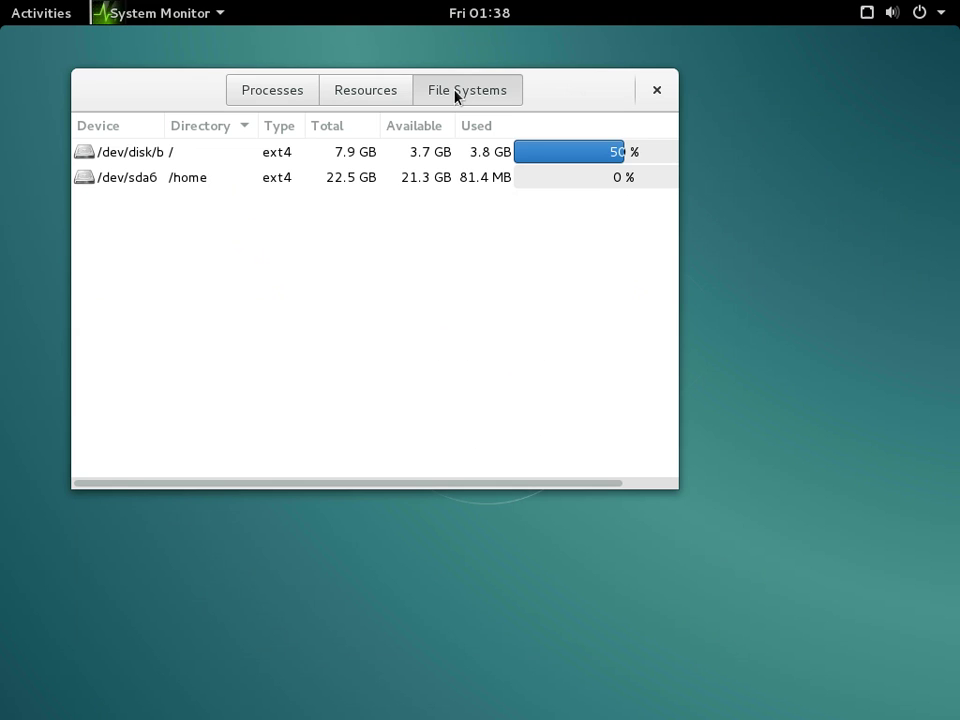
pyautogui.click(375, 88)
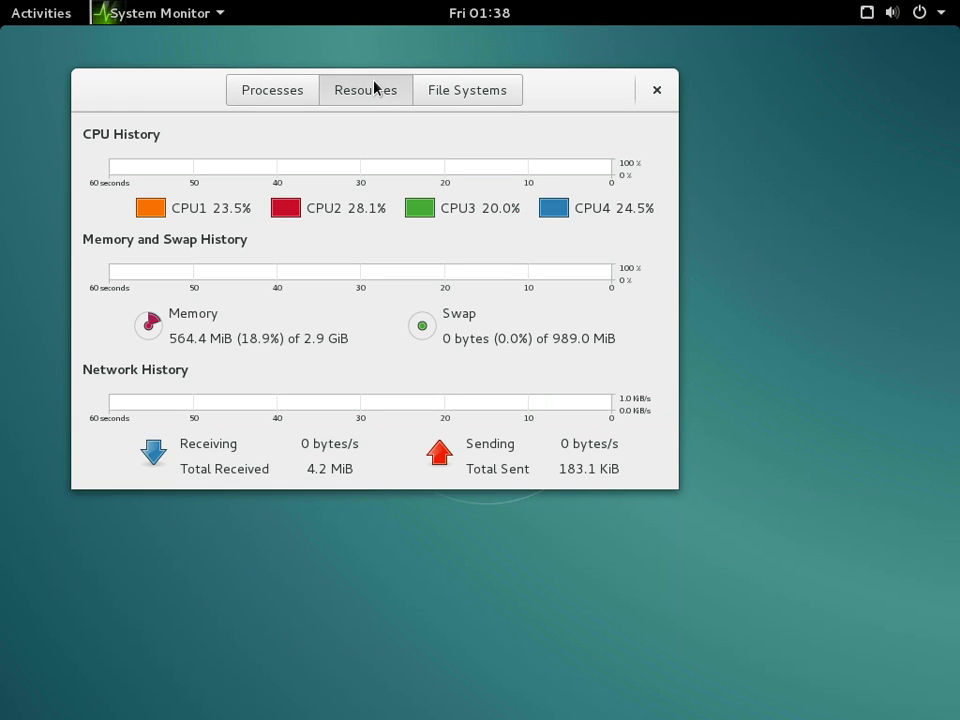
pyautogui.click(293, 96)
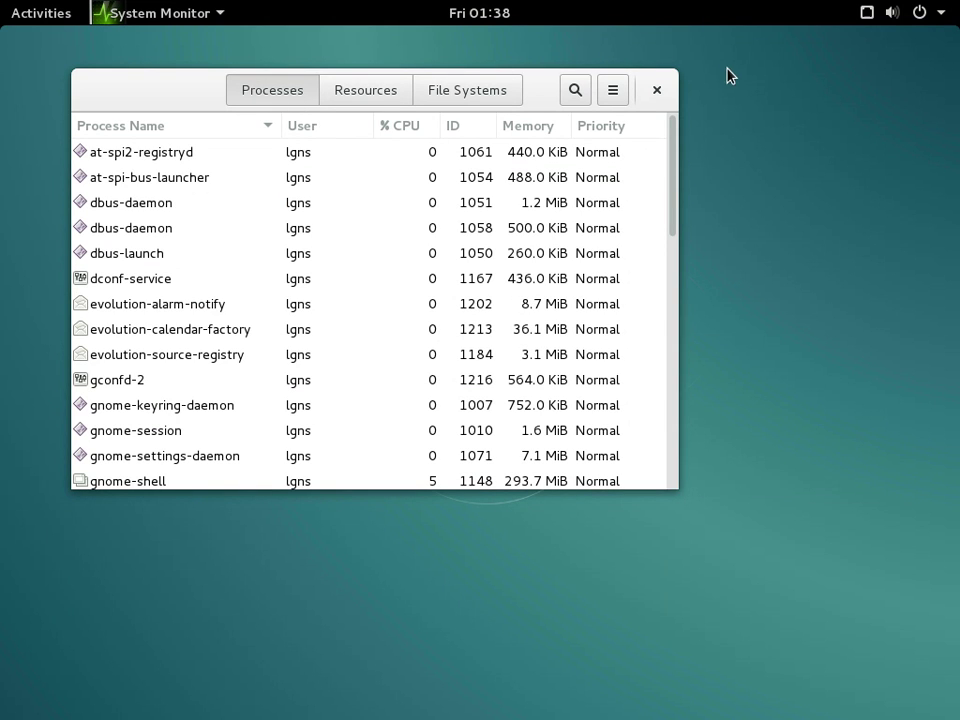
pyautogui.click(657, 90)
pyautogui.moveTo(2, 8)
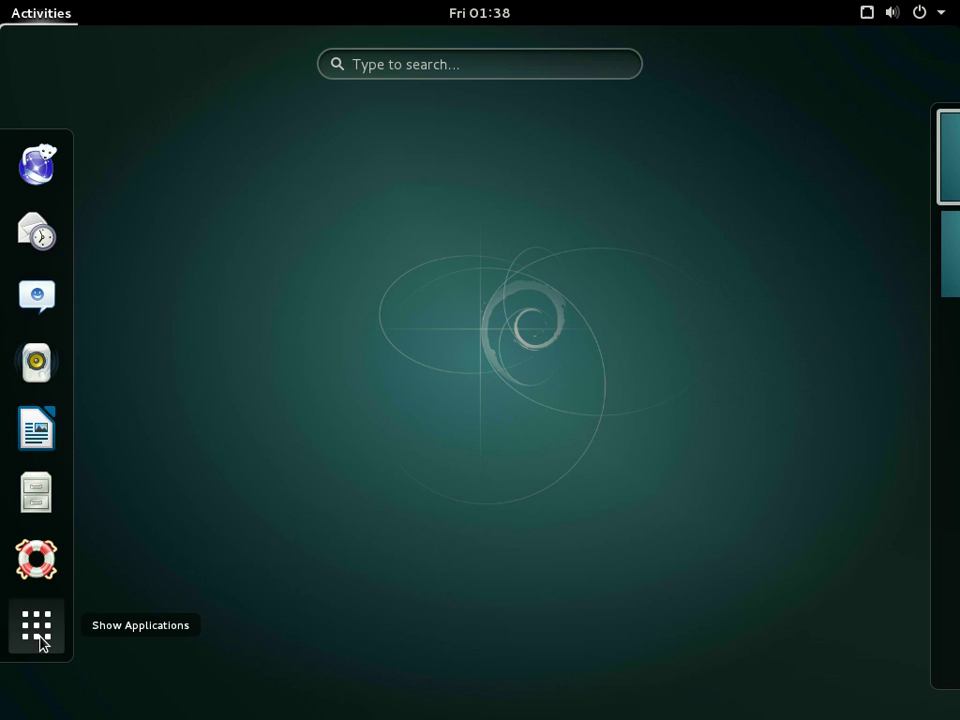
# Browse the full list of installed applications to its last page and return to the desktop.
pyautogui.click(37, 627)
pyautogui.scroll(-3, 666, 647)
pyautogui.scroll(2, 665, 645)
pyautogui.scroll(-2, 666, 646)
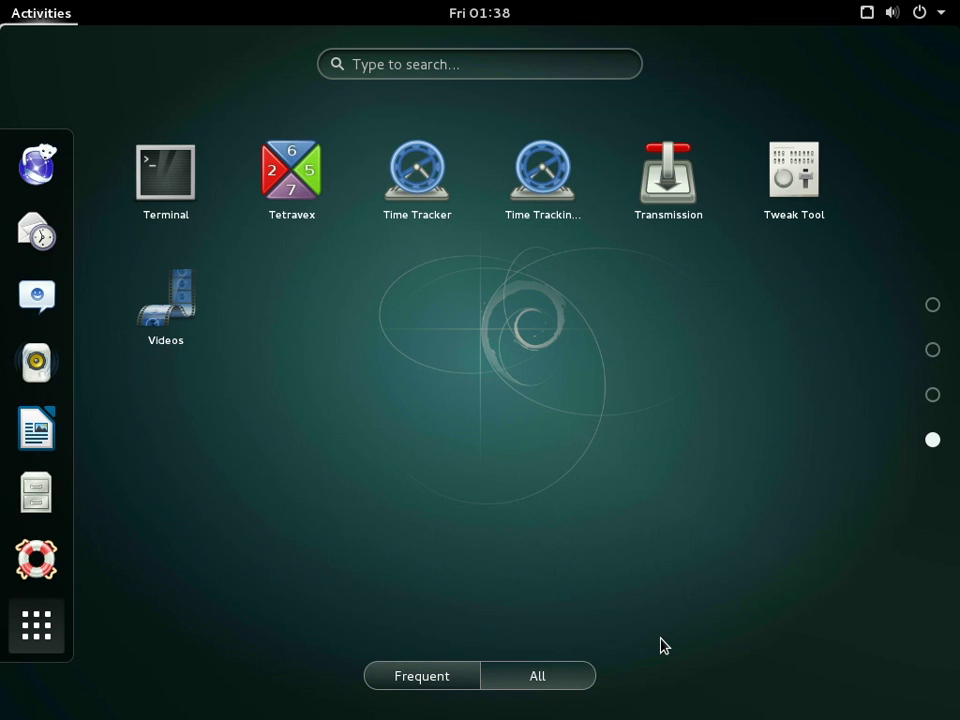
pyautogui.click(494, 459)
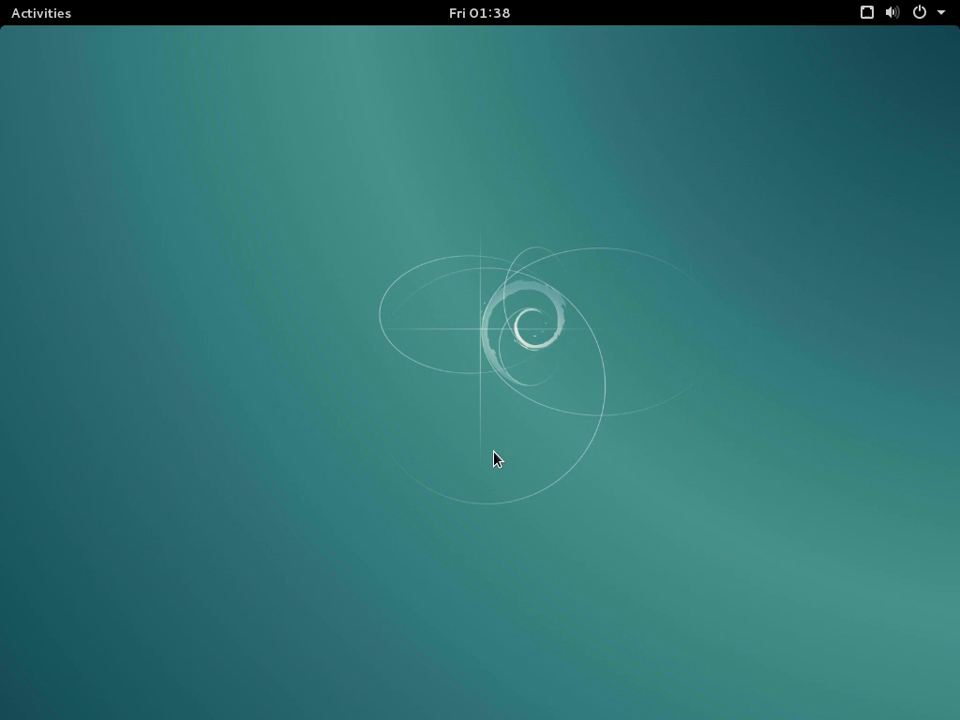
# View the desktop background and lock screen settings, go back to the settings overview, and close Settings.
pyautogui.rightClick(494, 459)
pyautogui.click(580, 550)
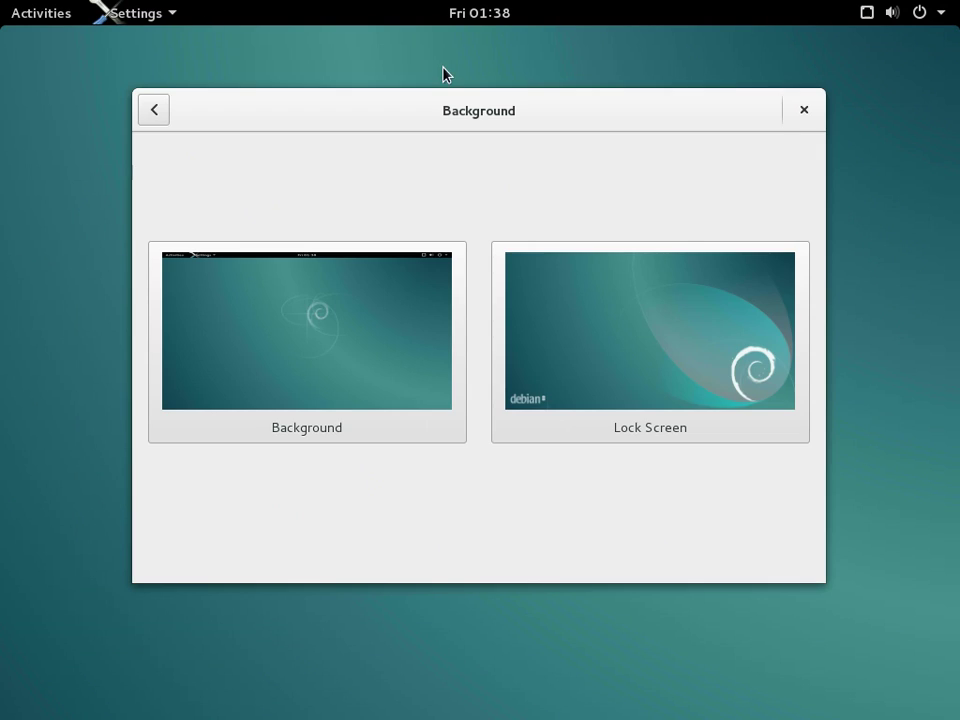
pyautogui.click(145, 108)
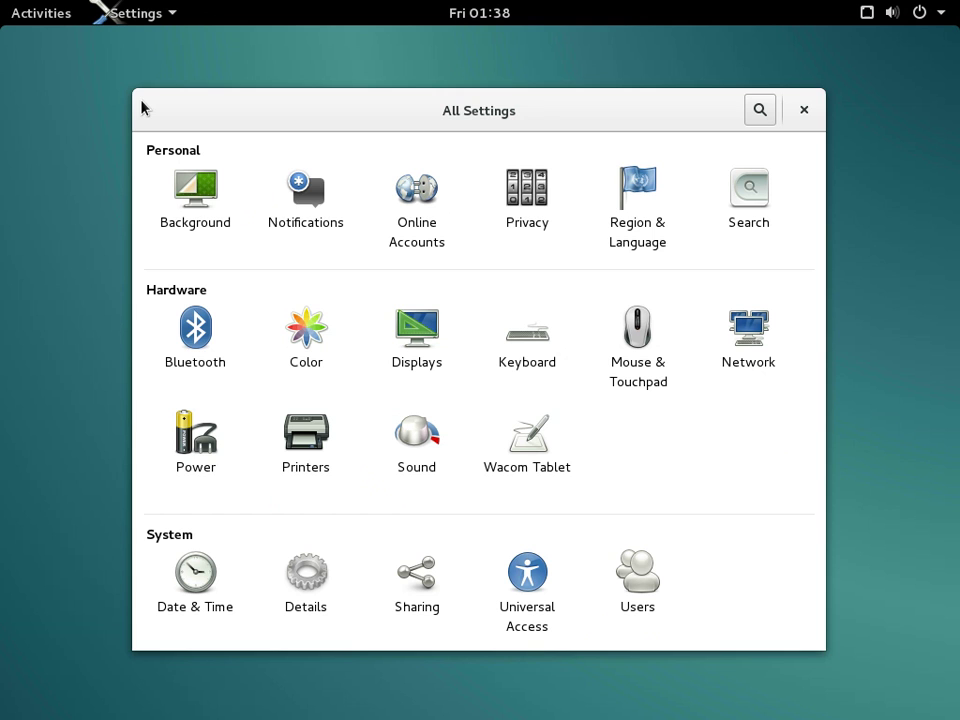
pyautogui.click(799, 108)
pyautogui.rightClick(792, 102)
pyautogui.click(794, 140)
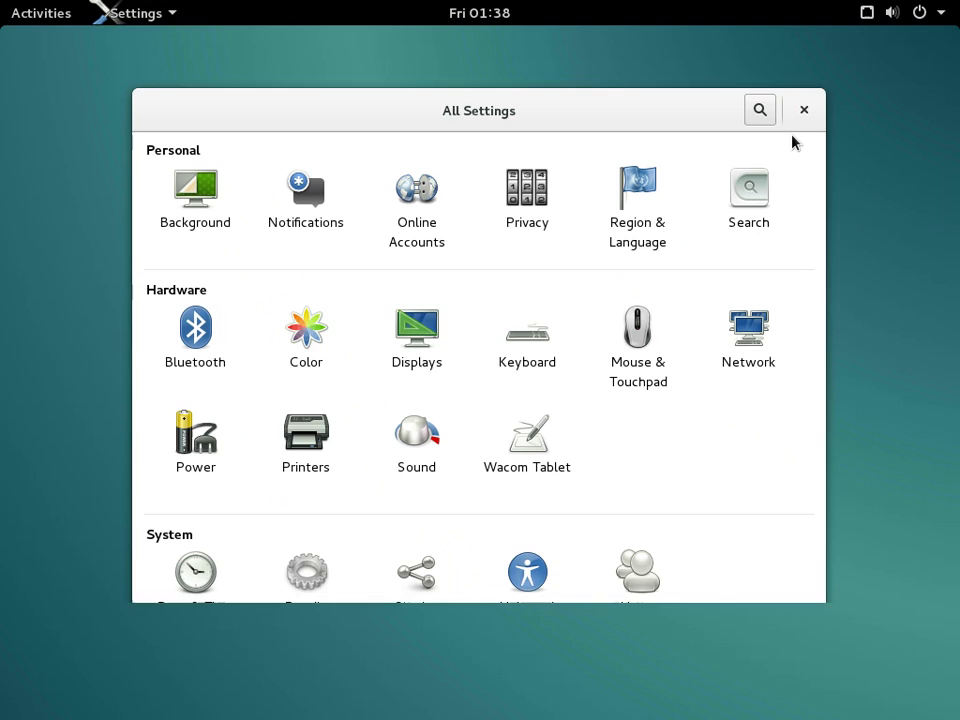
pyautogui.click(804, 109)
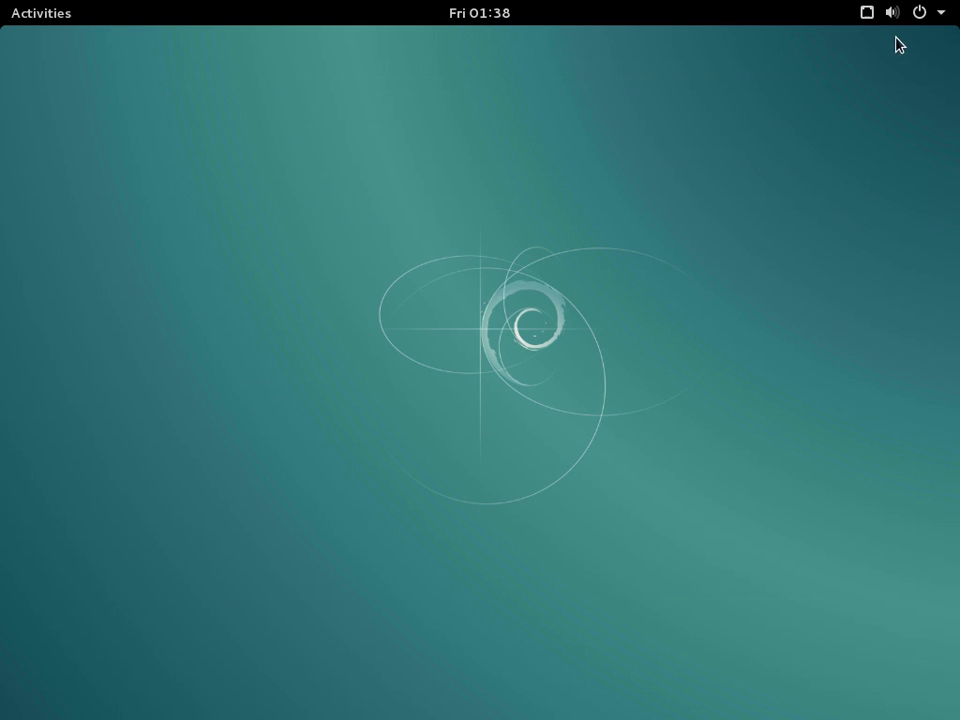
# Log out of the current desktop session.
pyautogui.click(864, 20)
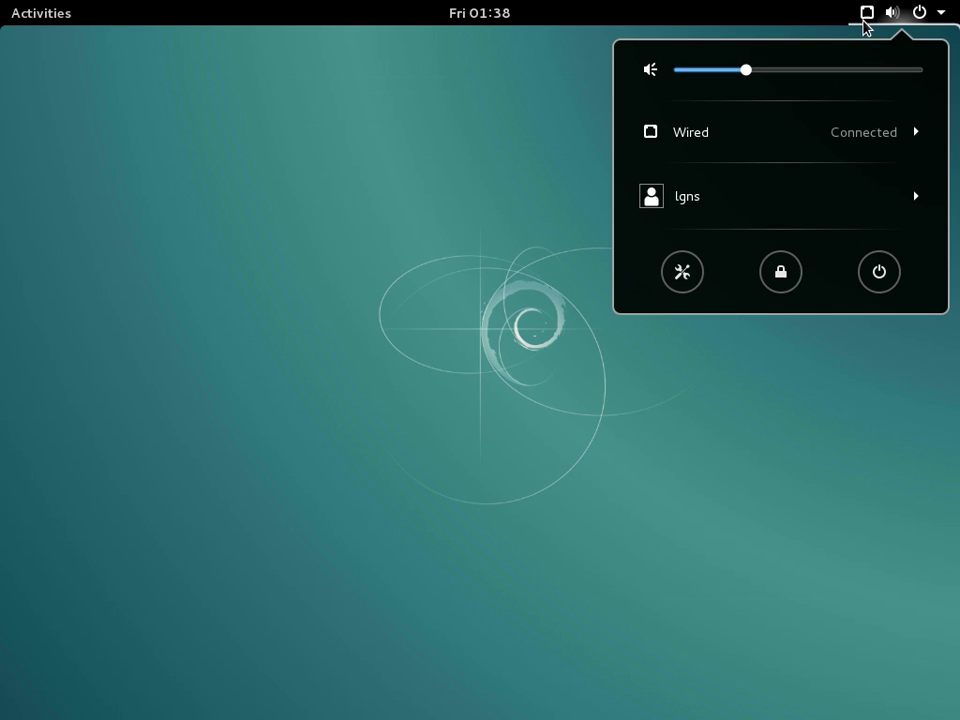
pyautogui.click(894, 20)
pyautogui.click(894, 20)
pyautogui.click(913, 22)
pyautogui.click(916, 22)
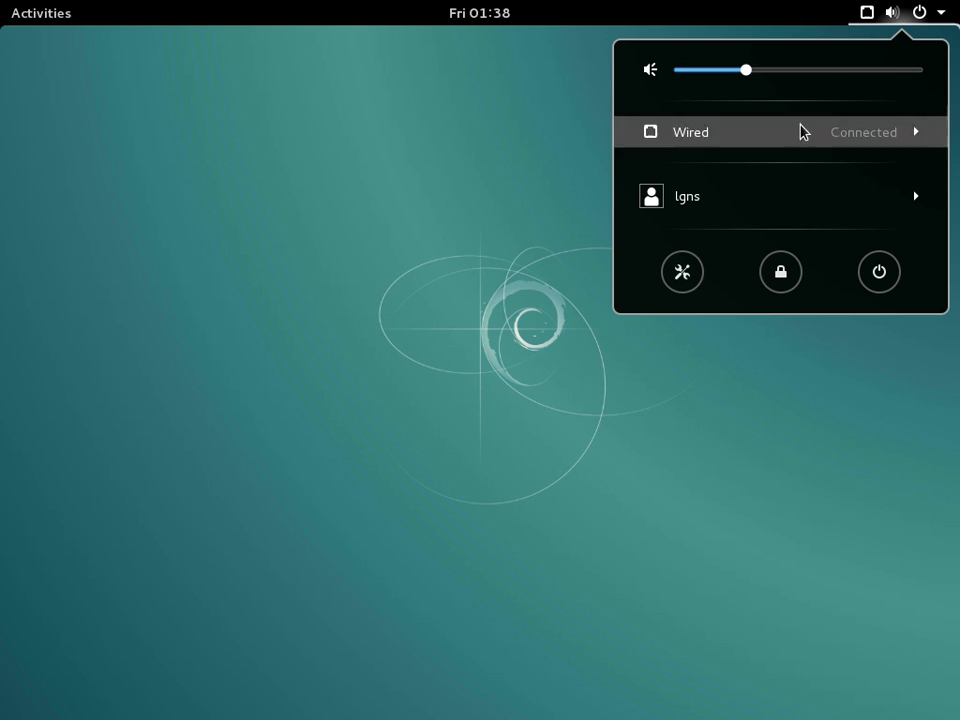
pyautogui.click(731, 203)
pyautogui.click(722, 228)
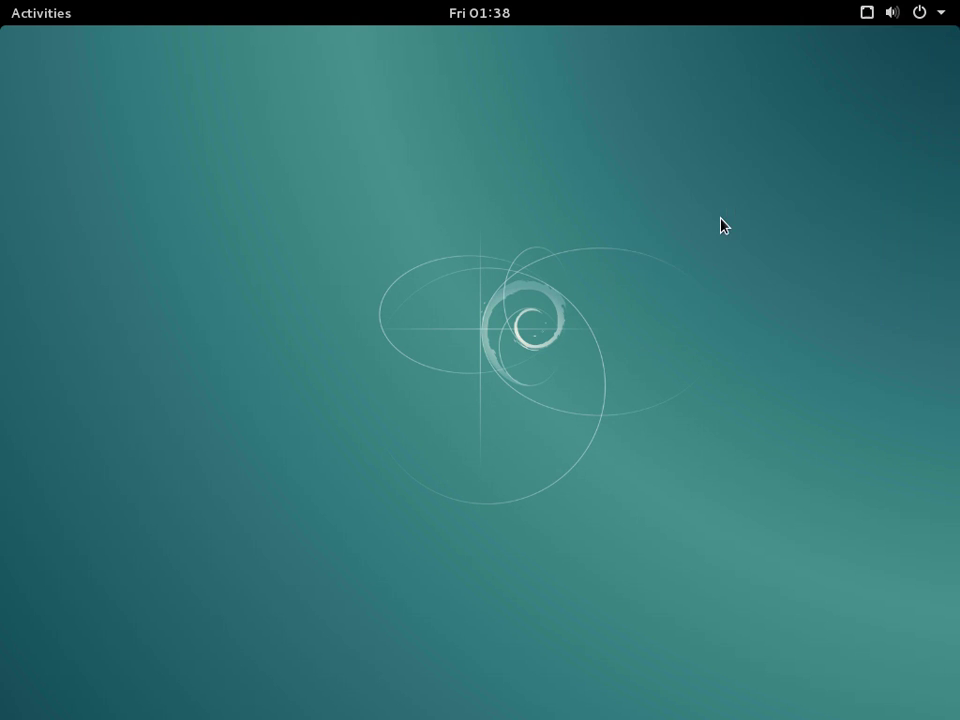
pyautogui.click(665, 431)
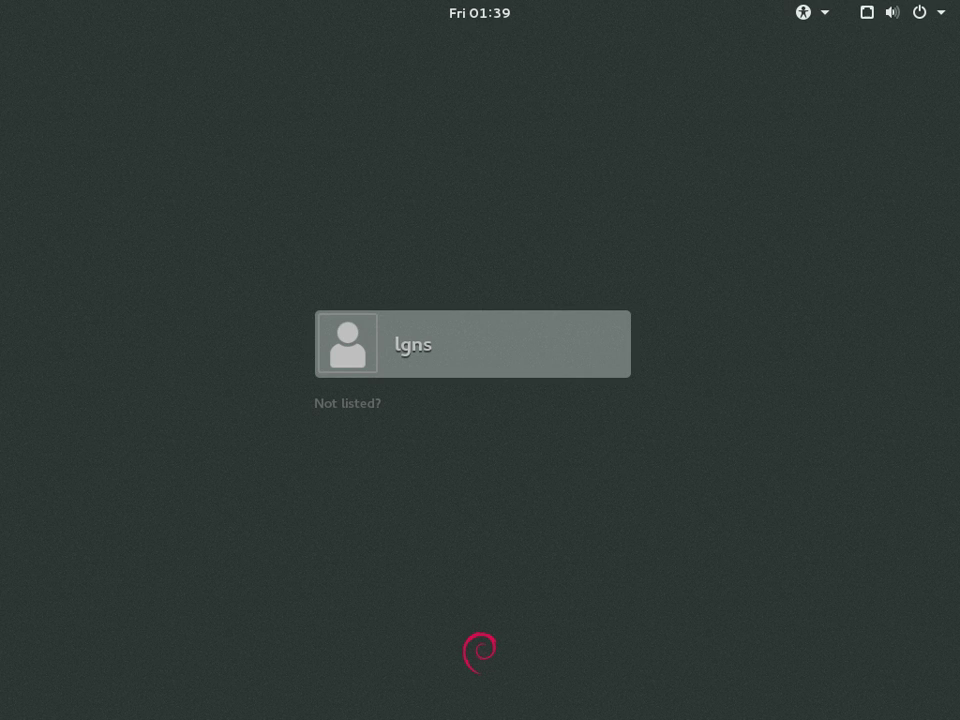
# Sign in to the listed user account with the account password, choosing the GNOME Classic session.
pyautogui.click(369, 369)
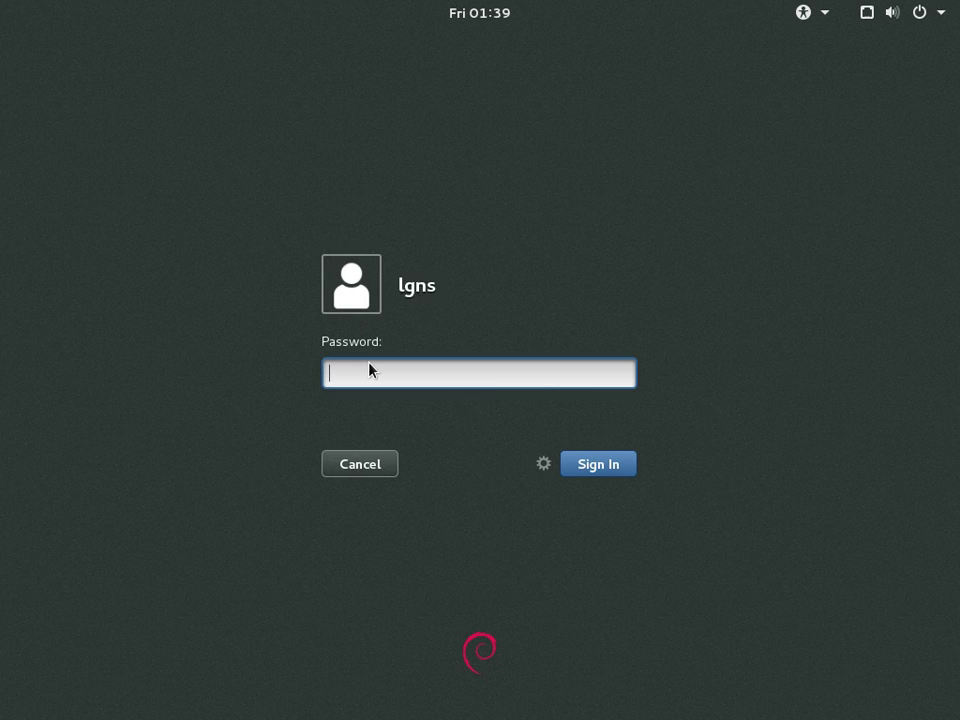
pyautogui.write('•••••••')
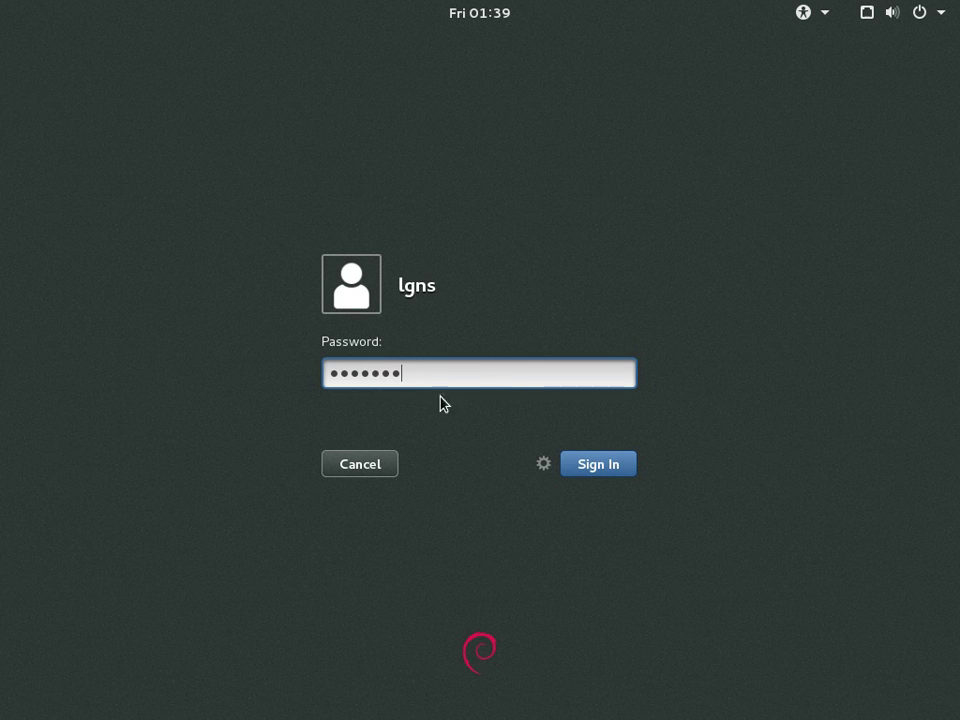
pyautogui.click(541, 467)
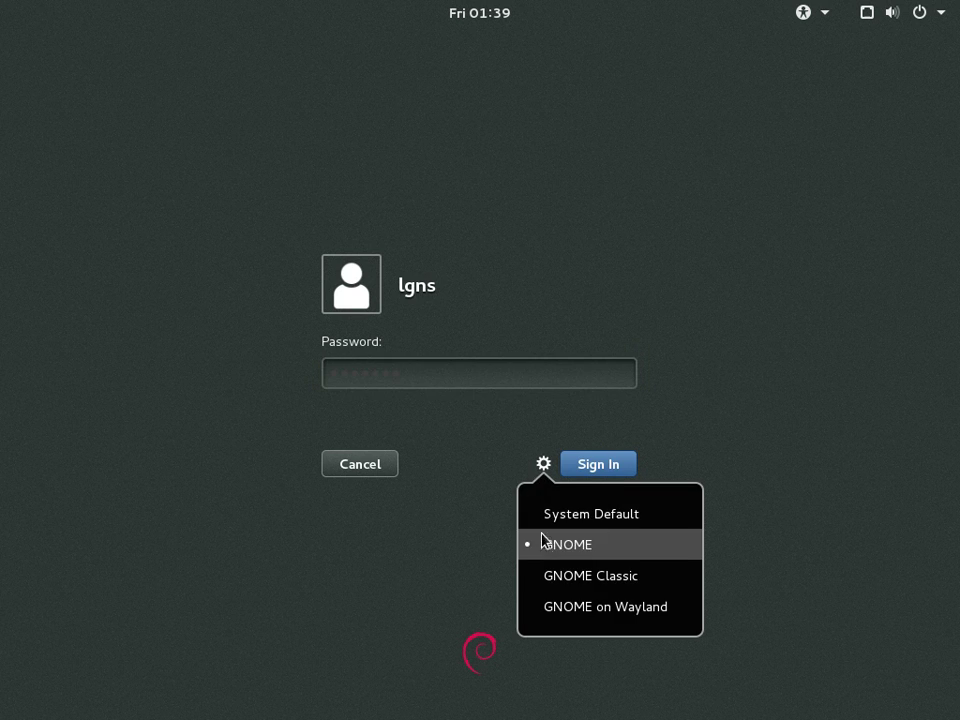
pyautogui.click(547, 575)
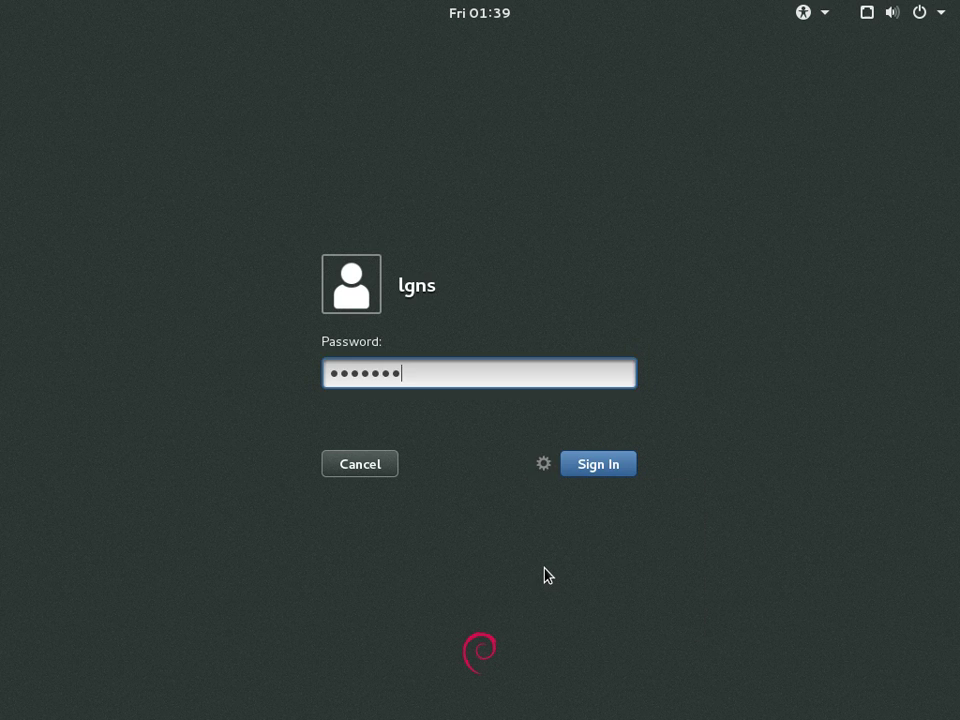
pyautogui.press('Return')
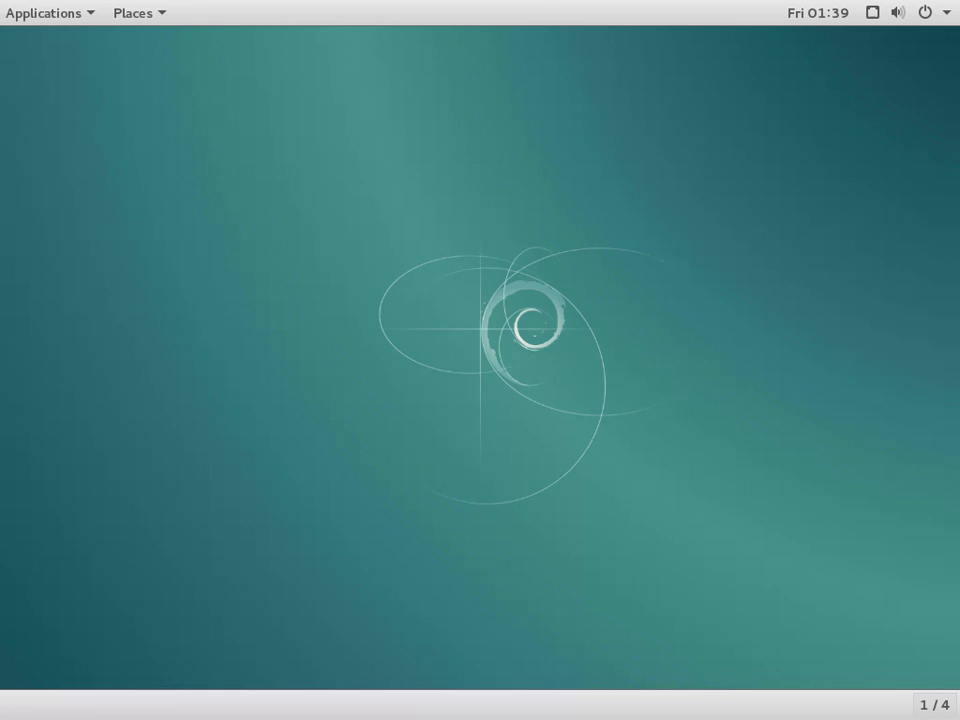
# Look through the application categories from Favorites to System Tools.
pyautogui.click(24, 17)
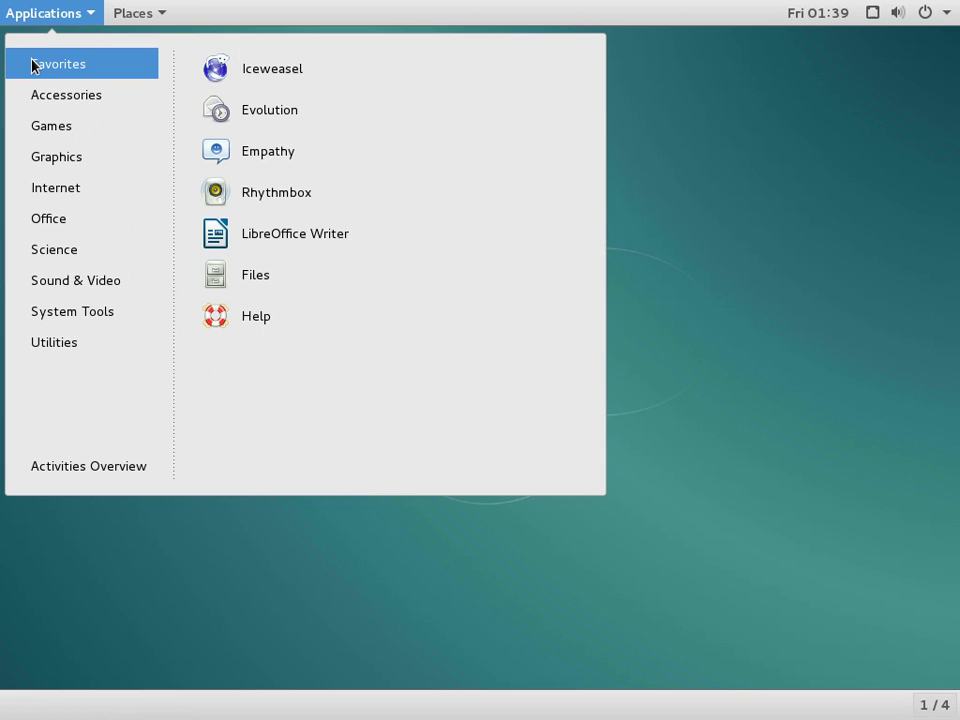
pyautogui.press('Down')
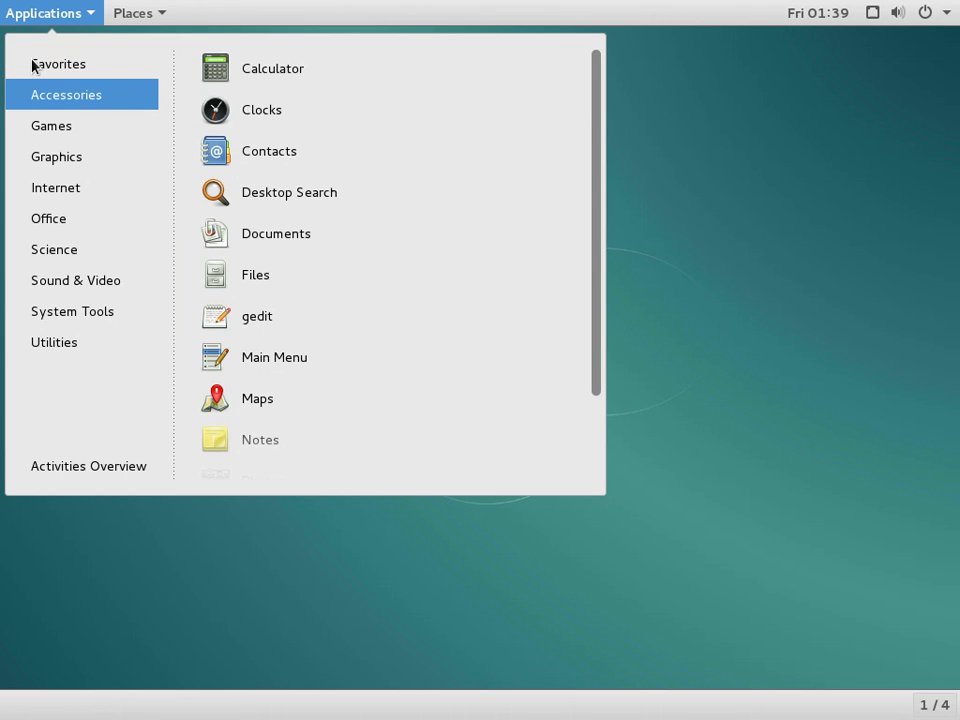
pyautogui.press('Down')
pyautogui.press('Down')
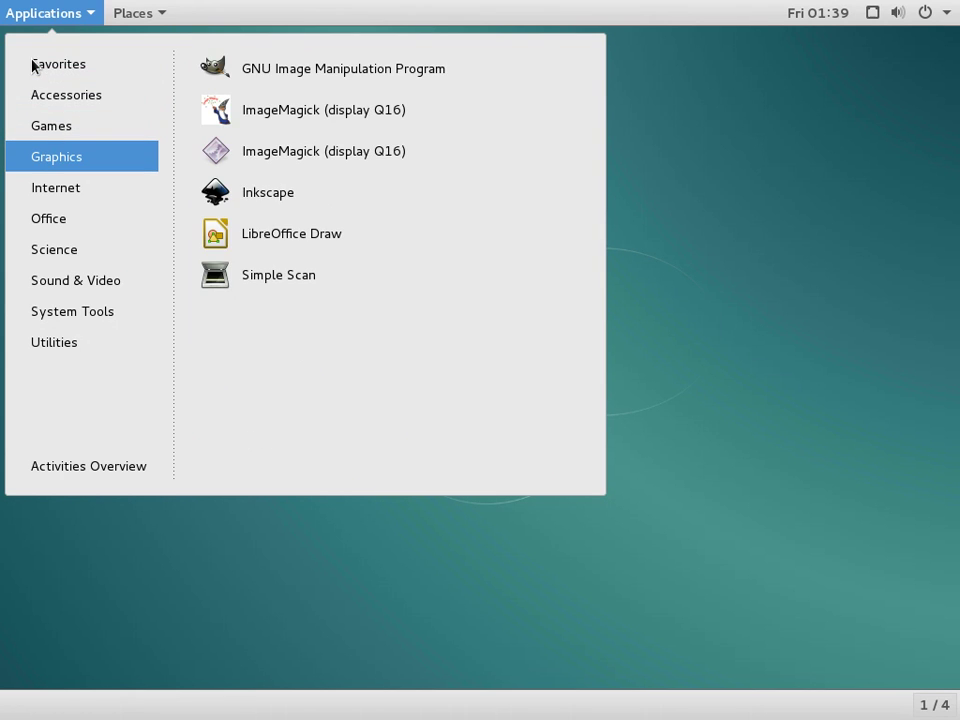
pyautogui.press('Down')
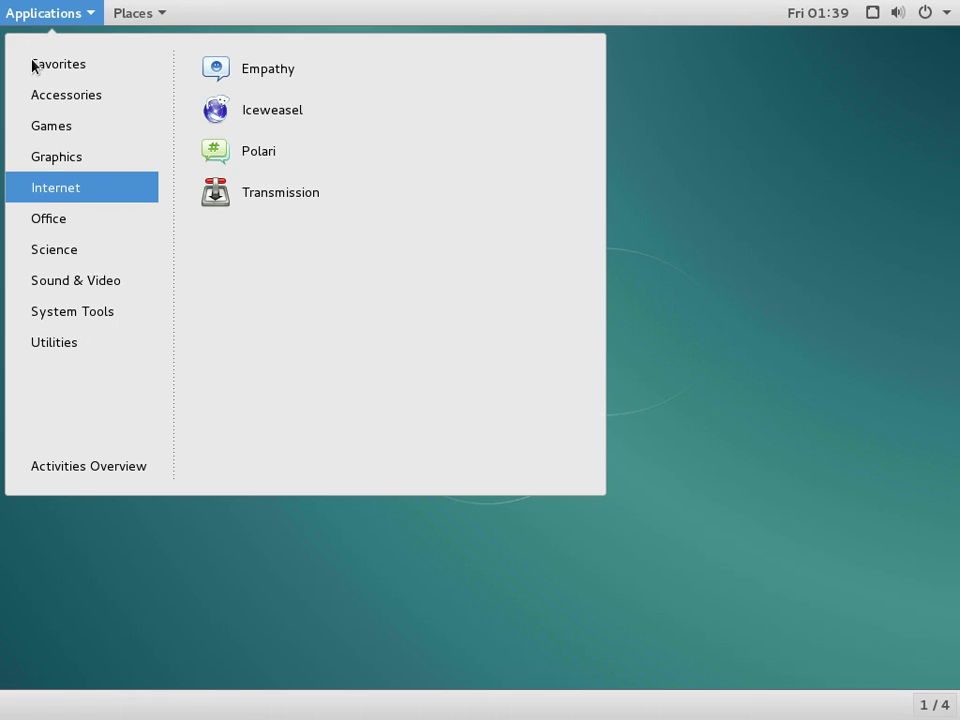
pyautogui.press('Down')
pyautogui.press('Down')
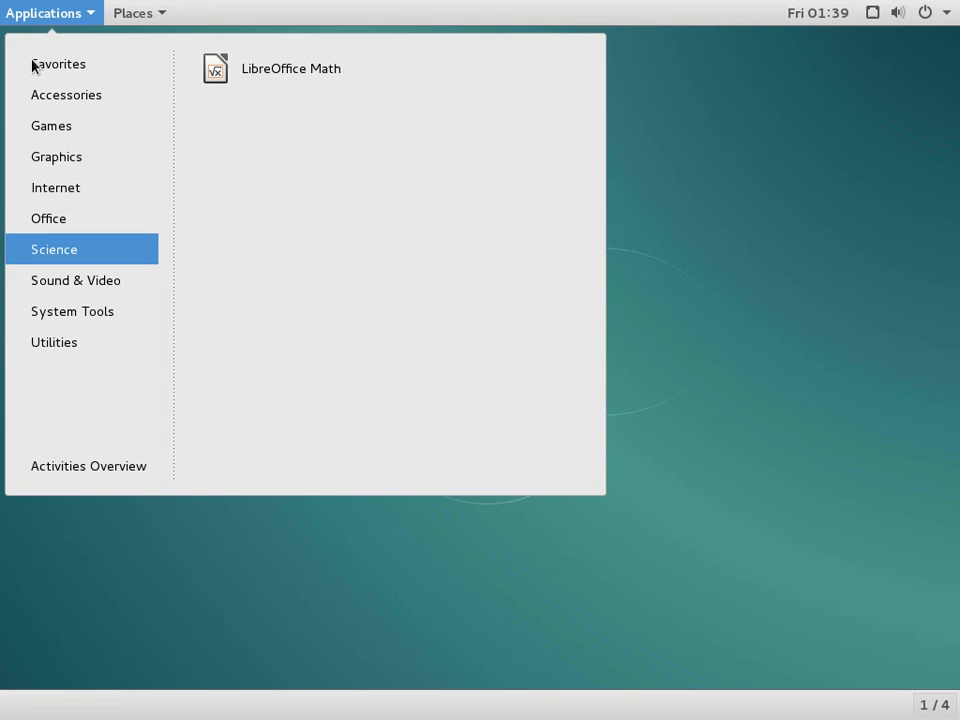
pyautogui.press('Down')
pyautogui.press('Down')
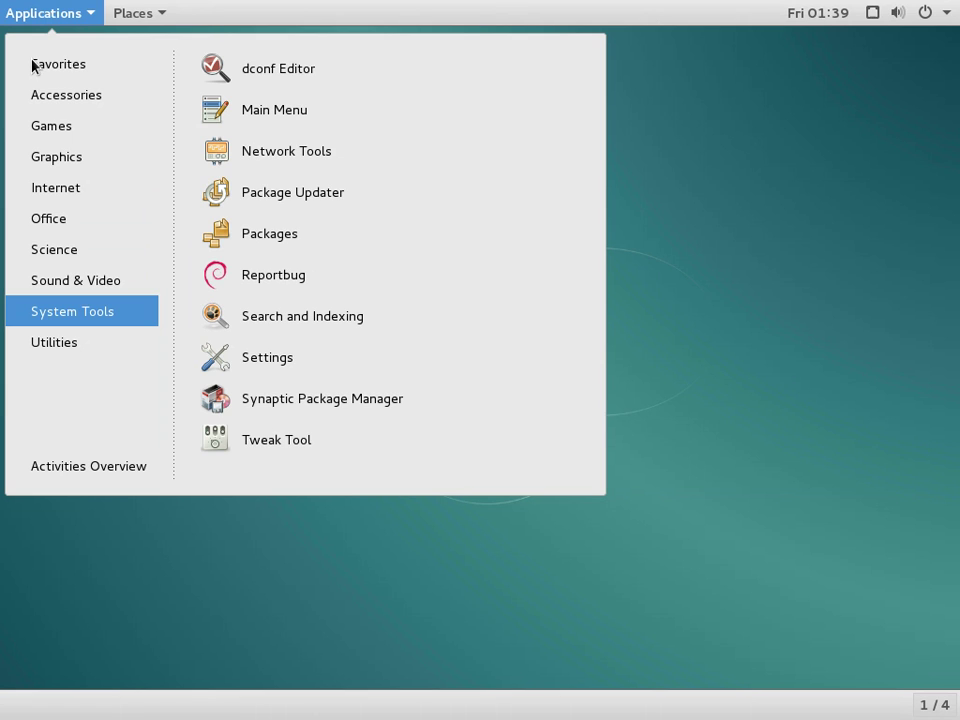
# Launch the Packages application from the System Tools category.
pyautogui.press('Right')
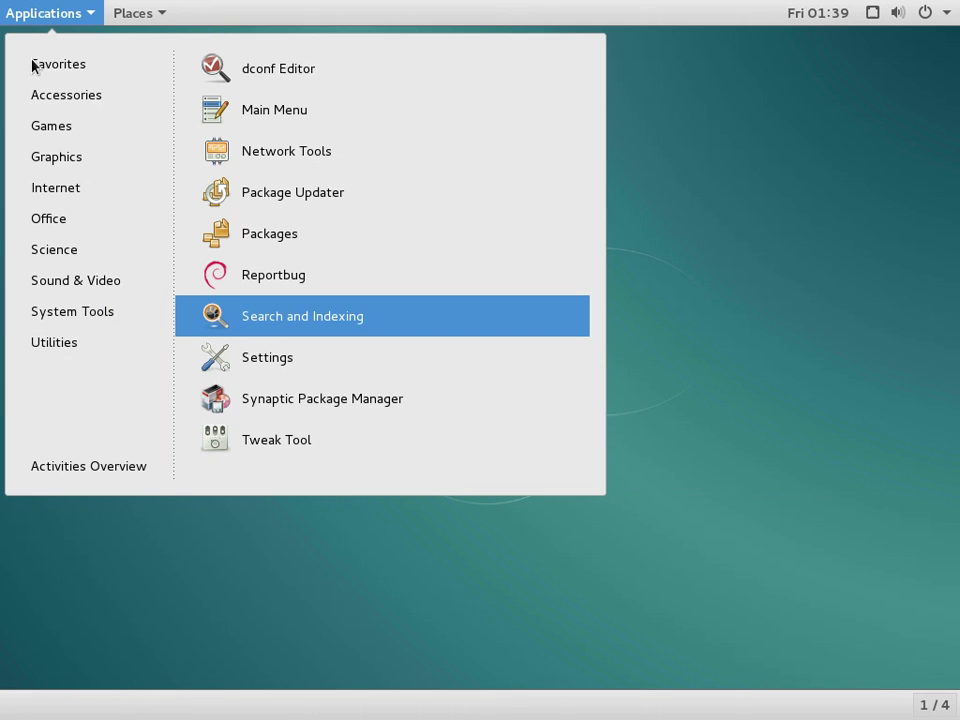
pyautogui.press('Up')
pyautogui.press('Up')
pyautogui.press('Up')
pyautogui.press('Down')
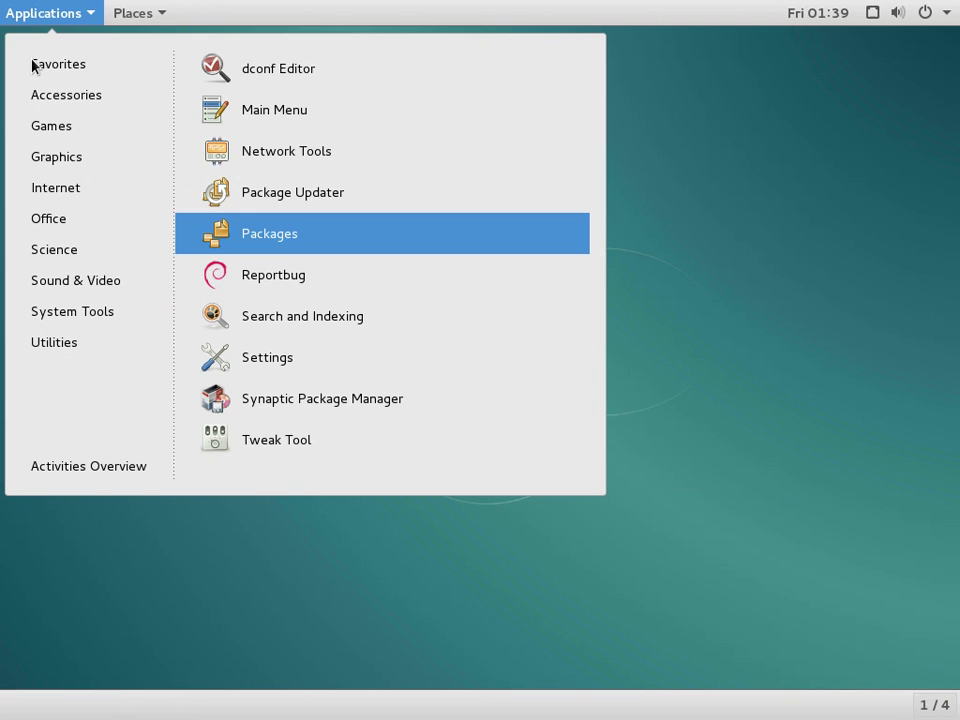
pyautogui.press('Return')
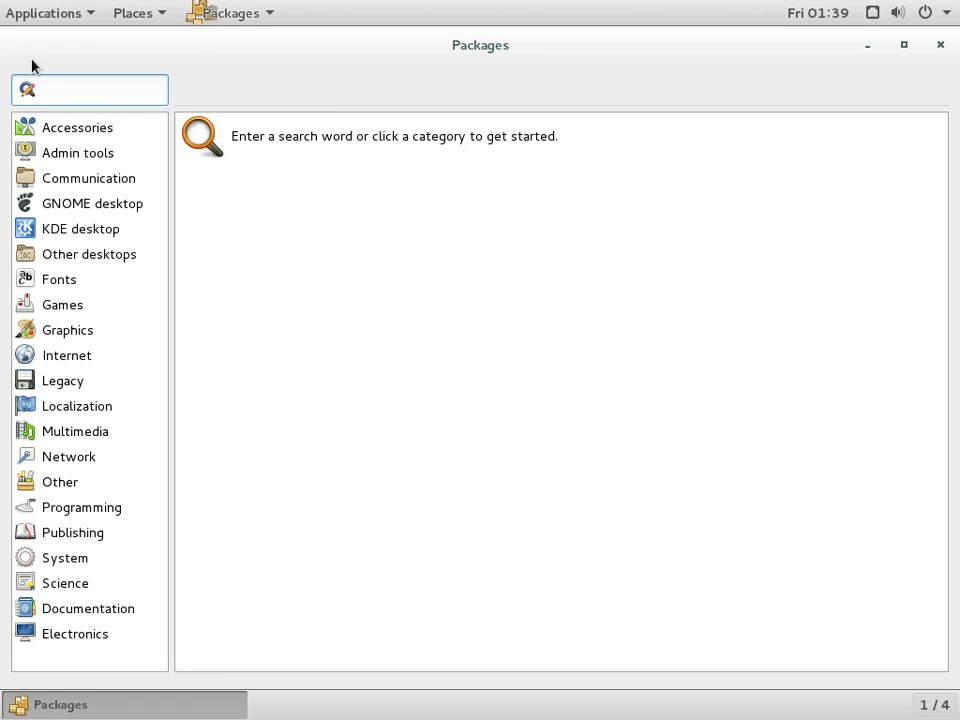
# View the Accessories package list and examine the details of the Access control list utilities package.
pyautogui.press('Tab')
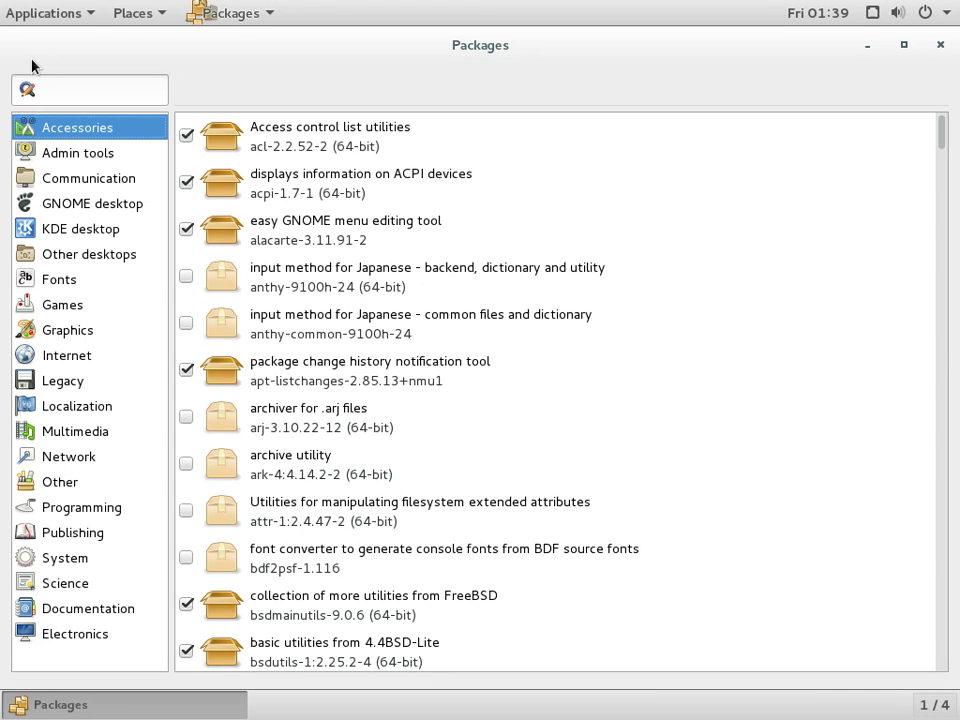
pyautogui.press('Tab')
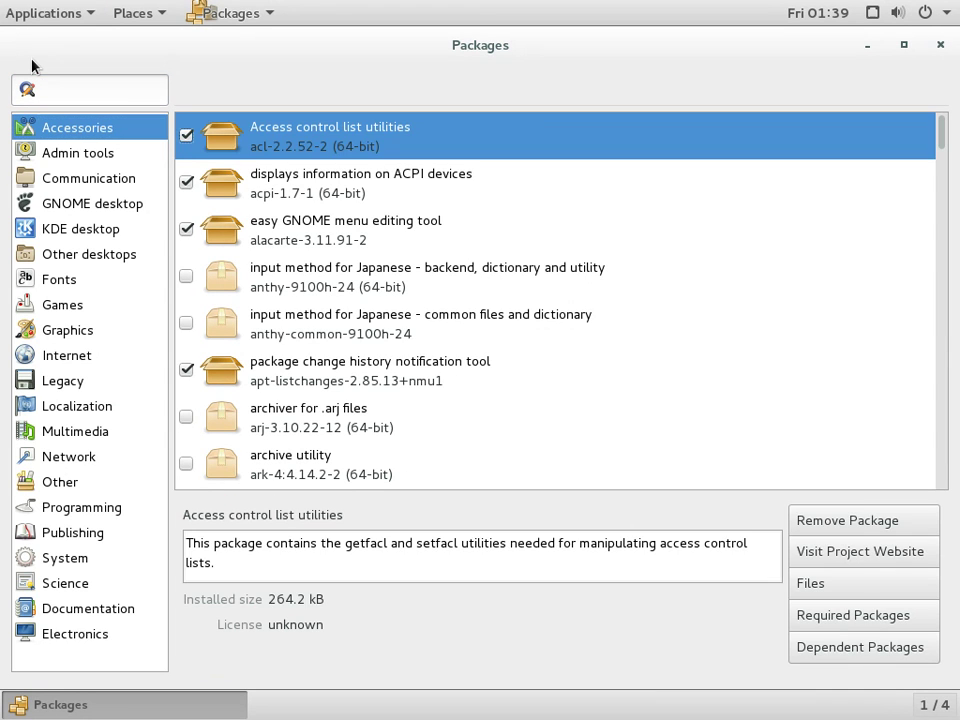
pyautogui.press('Tab')
pyautogui.press('Tab')
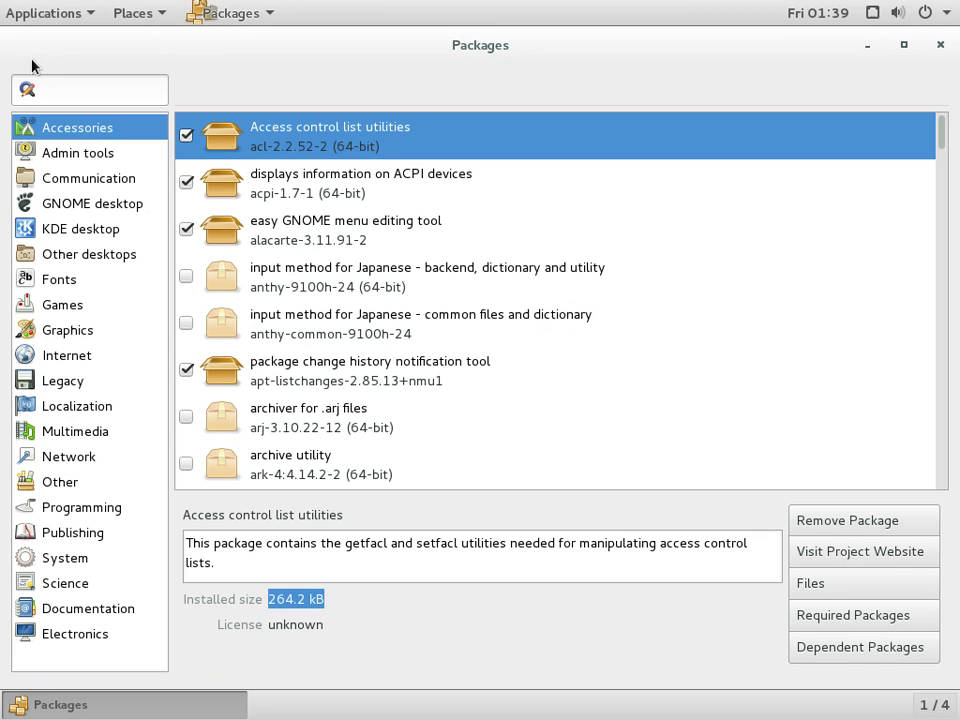
pyautogui.press('Tab')
pyautogui.press('Tab')
pyautogui.press('Tab')
pyautogui.press('Tab')
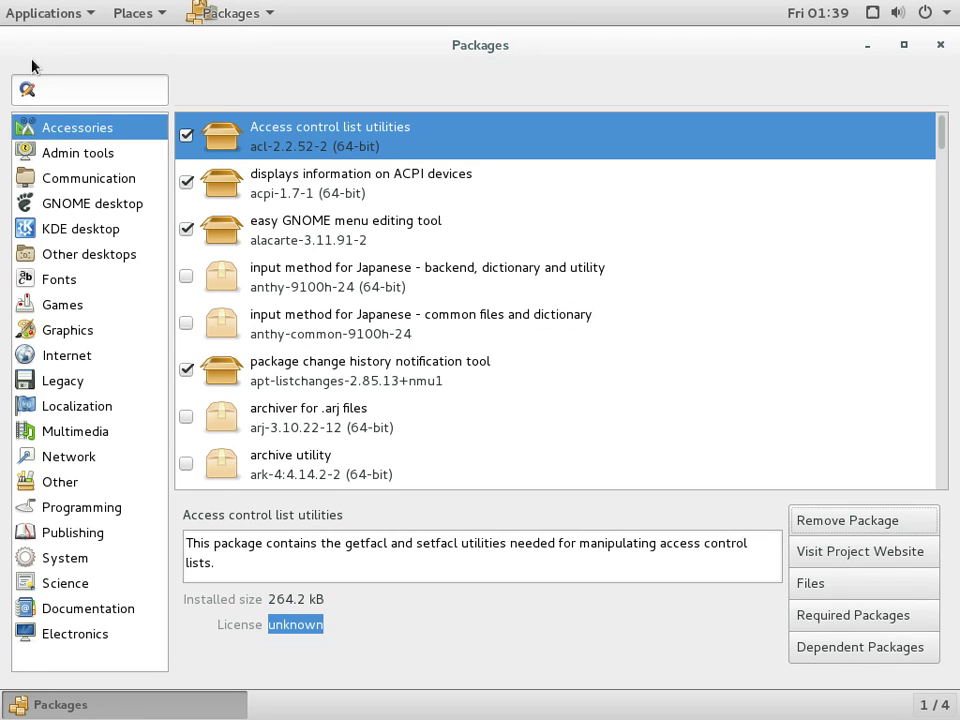
# Browse the packages in the GNOME desktop, KDE desktop, Other desktops and Localization categories.
pyautogui.click(21, 8)
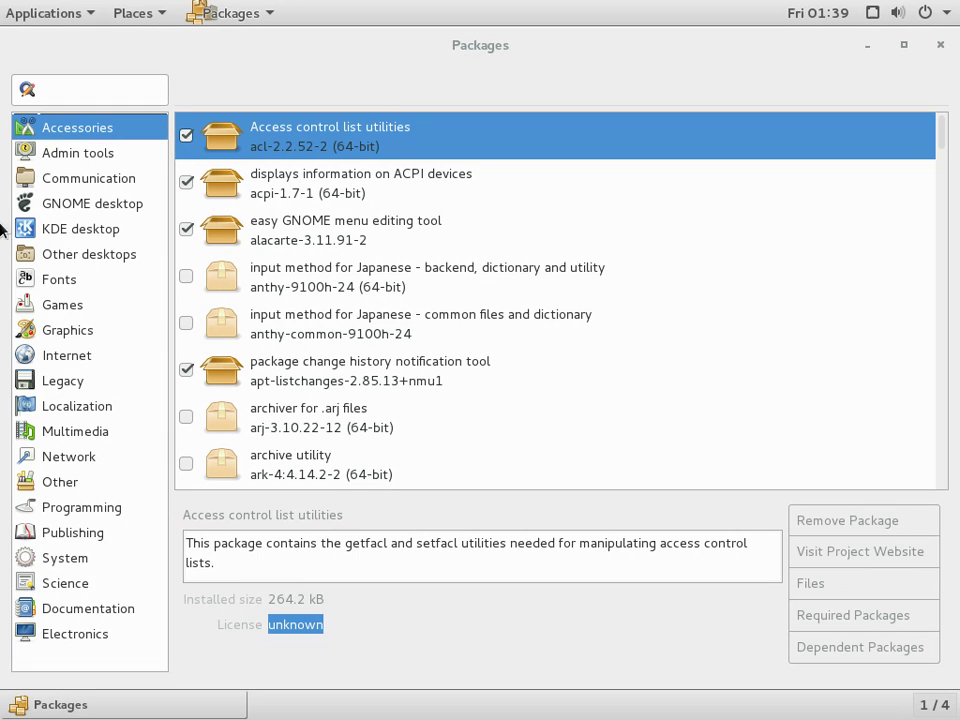
pyautogui.click(50, 208)
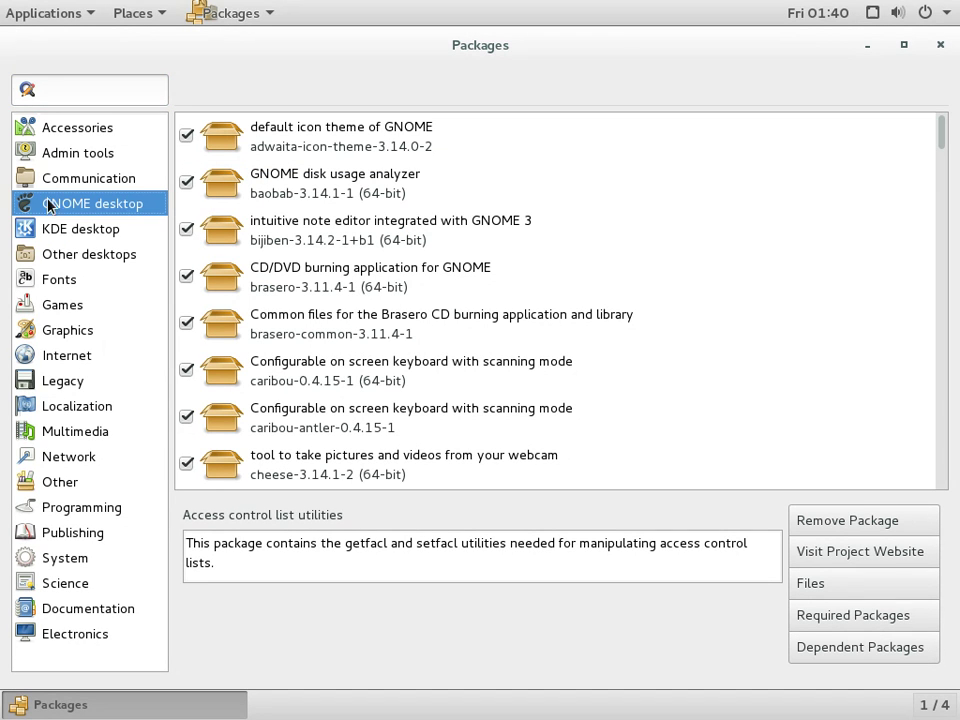
pyautogui.click(42, 234)
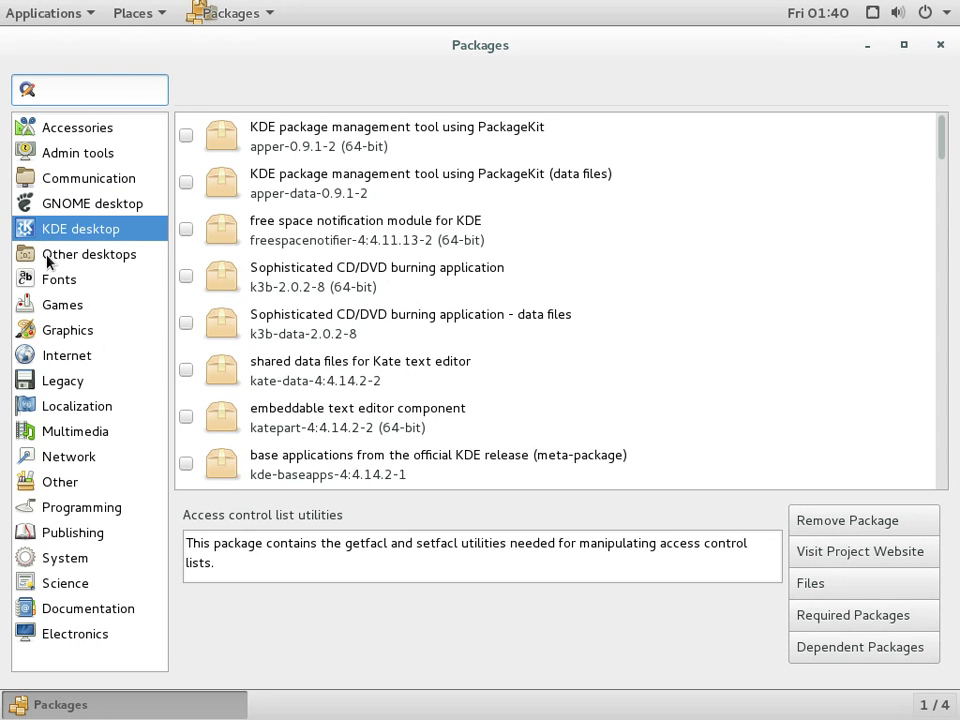
pyautogui.click(48, 257)
pyautogui.scroll(-10, 595, 307)
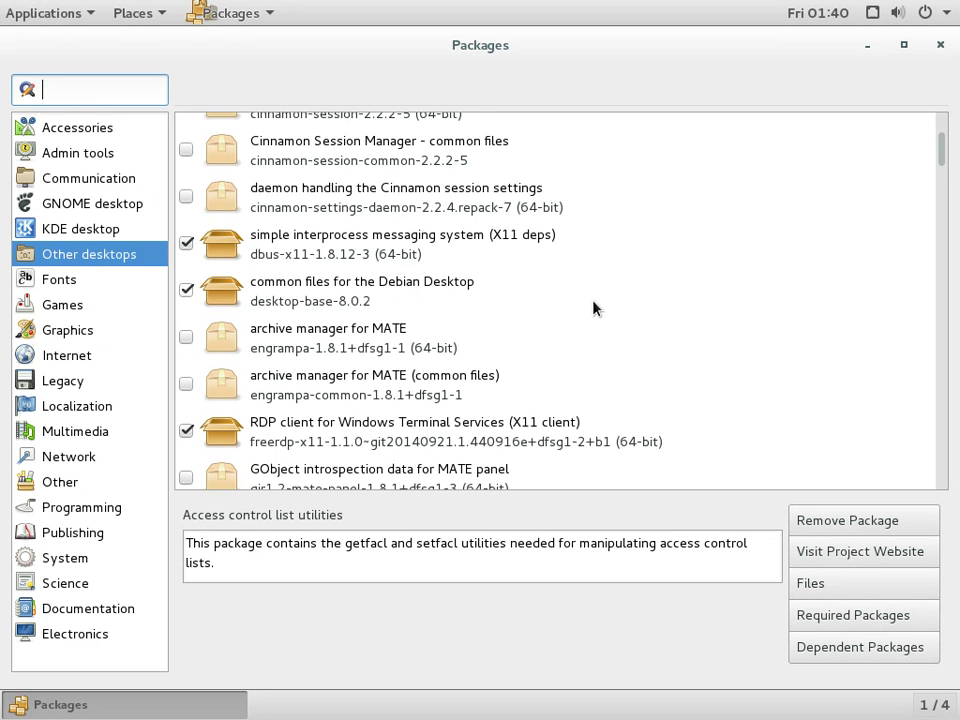
pyautogui.scroll(-10, 593, 307)
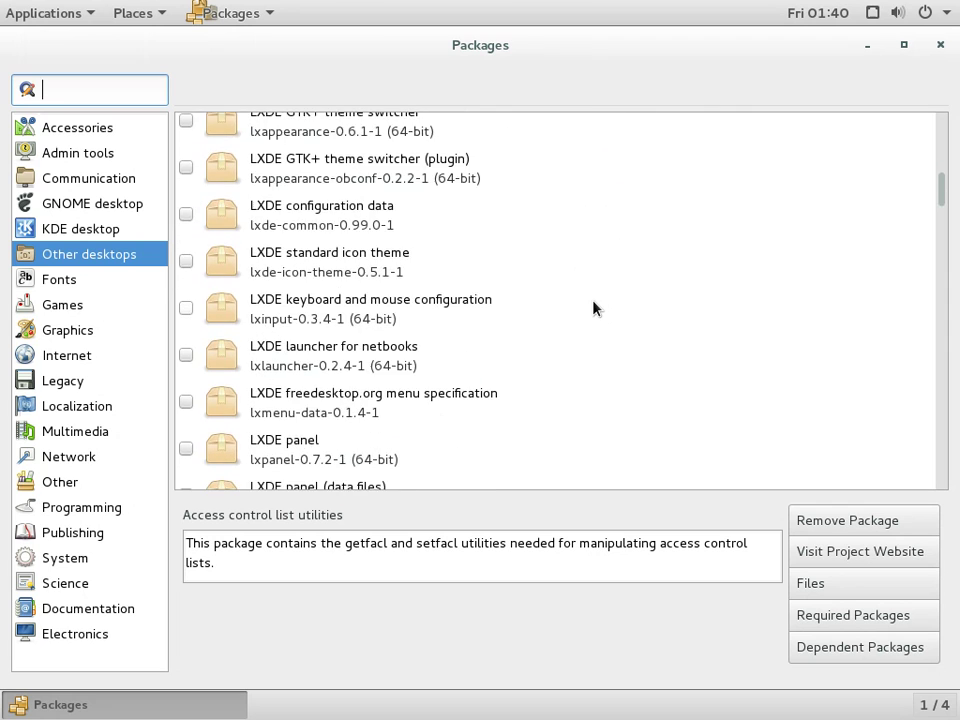
pyautogui.scroll(-10, 595, 307)
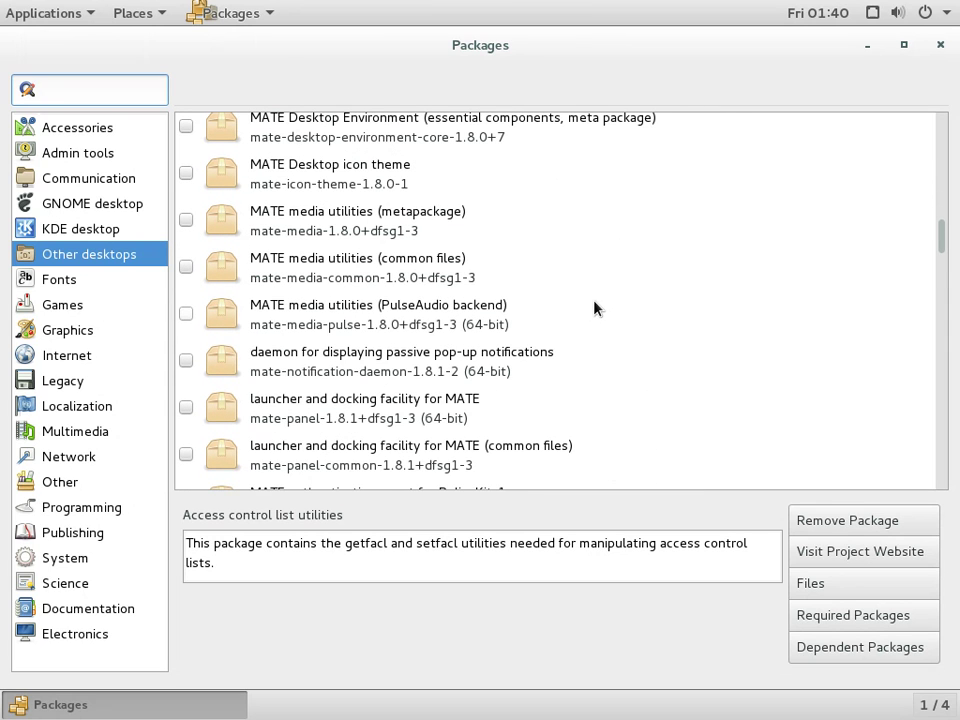
pyautogui.click(70, 416)
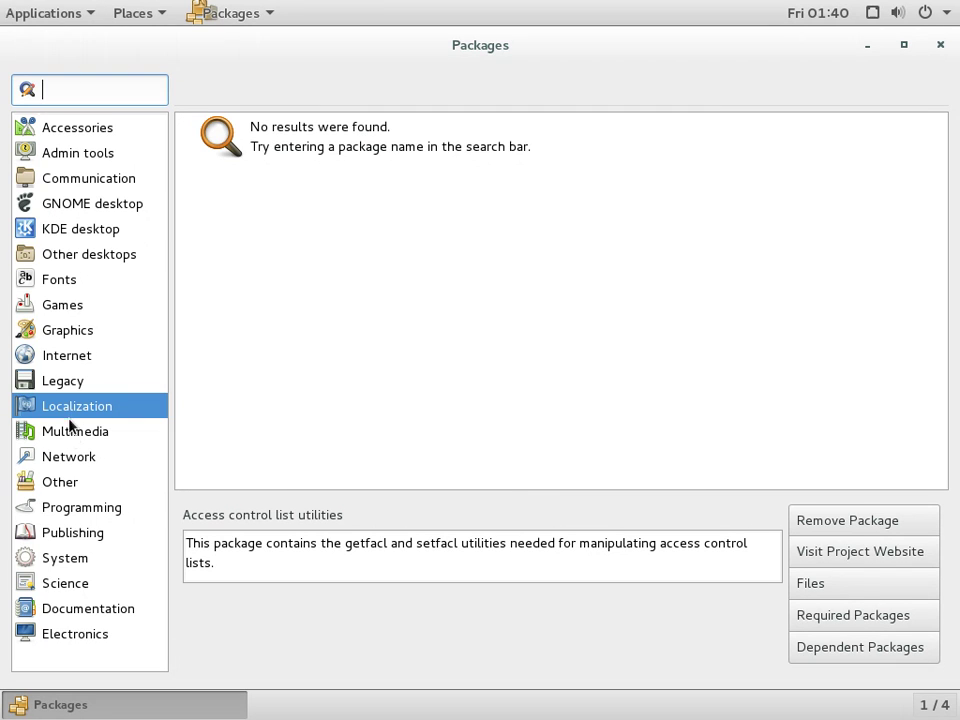
# View the packages in the Multimedia category and close the Packages window.
pyautogui.click(70, 431)
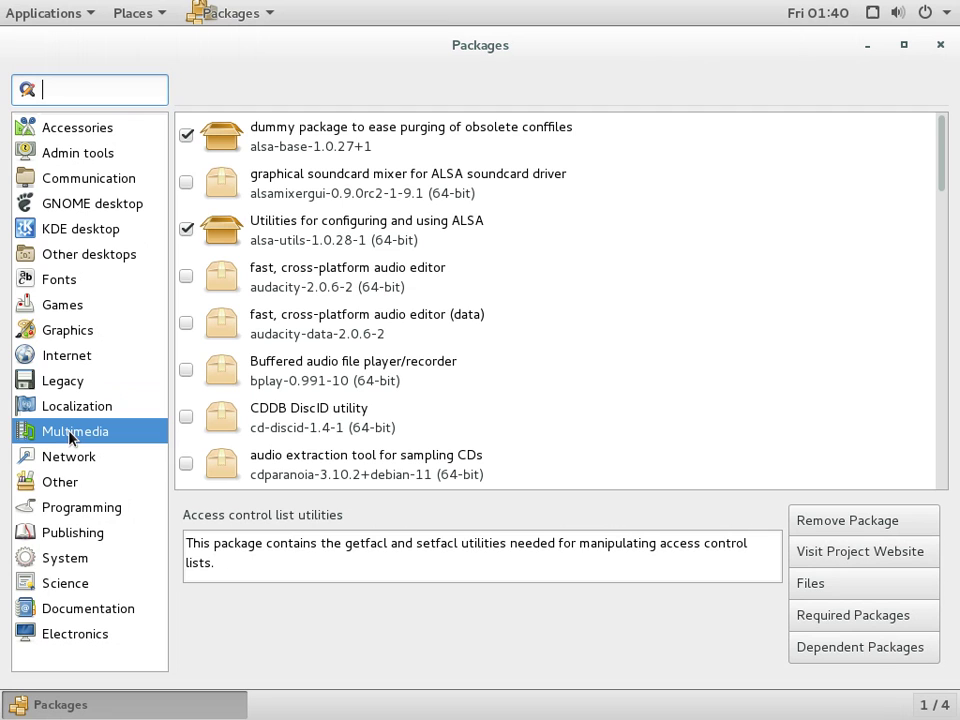
pyautogui.click(942, 45)
# Look through the application categories down to Utilities and launch System Log from there.
pyautogui.click(55, 14)
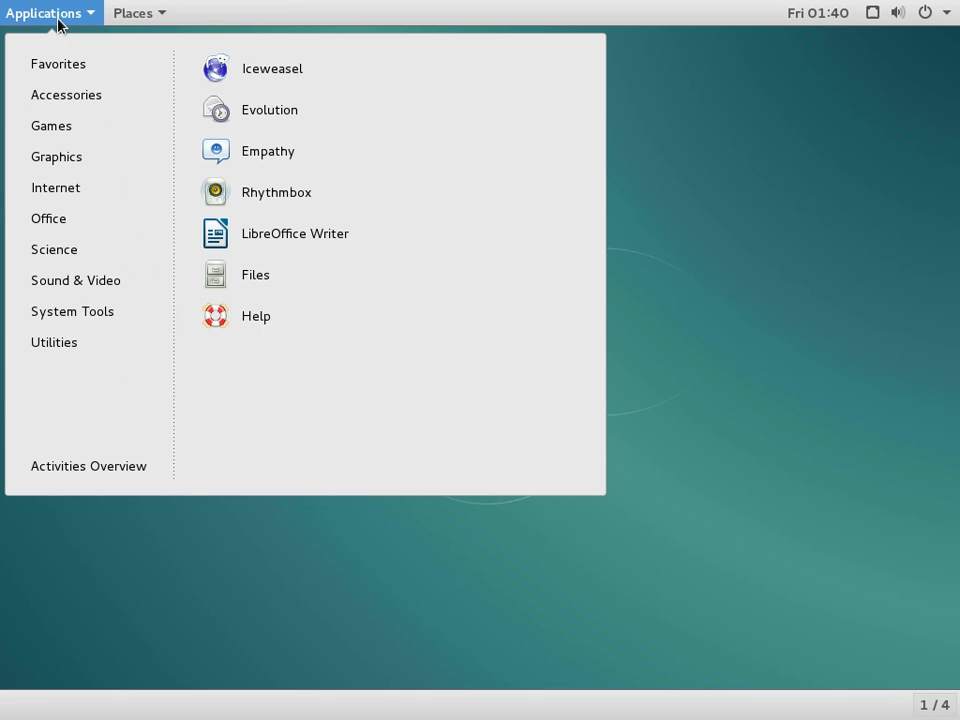
pyautogui.press('Down')
pyautogui.press('Down')
pyautogui.press('Down')
pyautogui.press('Down')
pyautogui.press('Down')
pyautogui.press('Down')
pyautogui.press('Down')
pyautogui.press('Down')
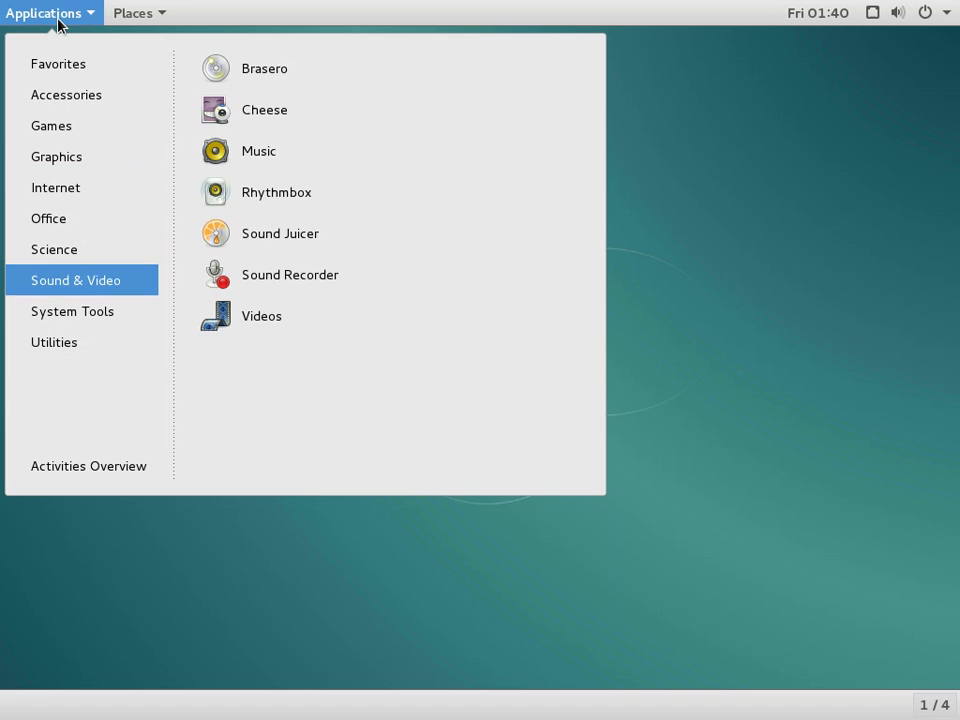
pyautogui.press('Down')
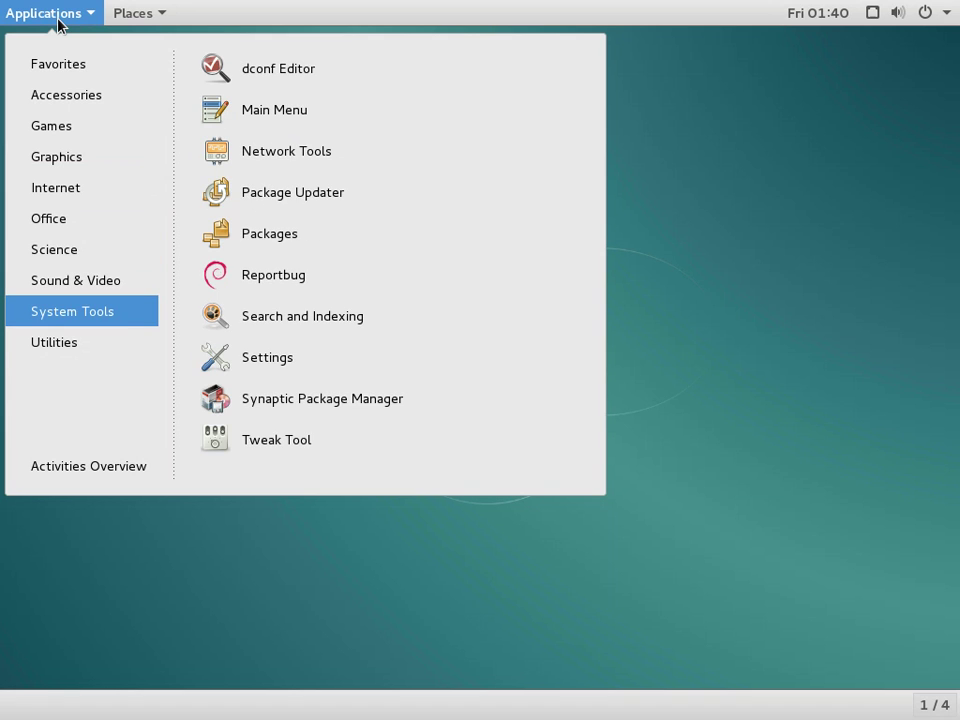
pyautogui.press('Down')
pyautogui.press('Right')
pyautogui.press('Down')
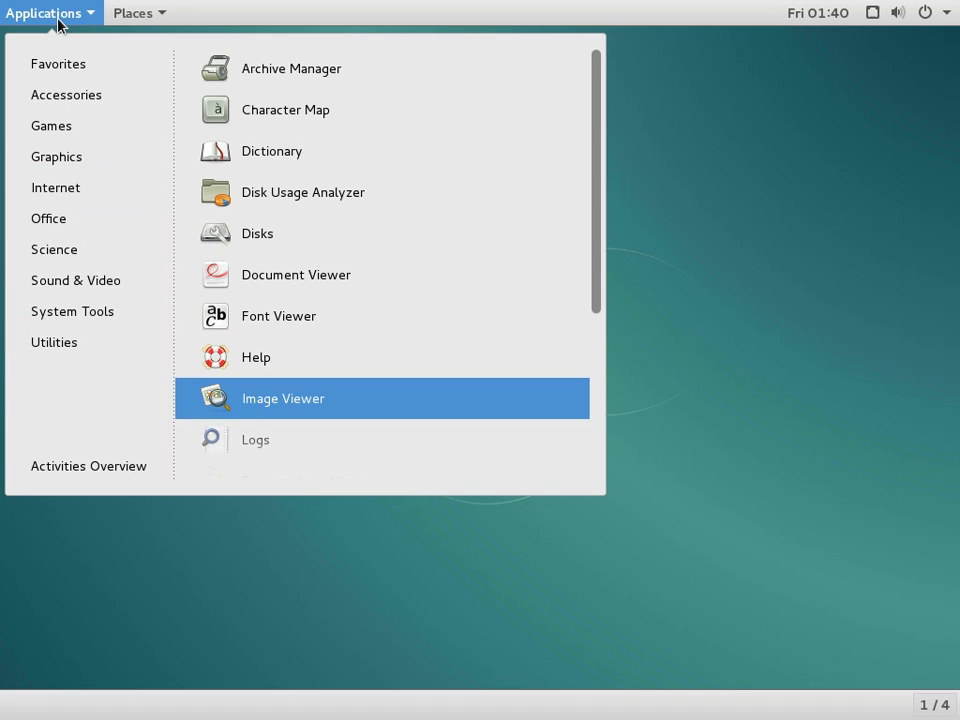
pyautogui.press('Down')
pyautogui.press('Down')
pyautogui.press('Down')
pyautogui.press('Down')
pyautogui.press('Down')
pyautogui.press('Down')
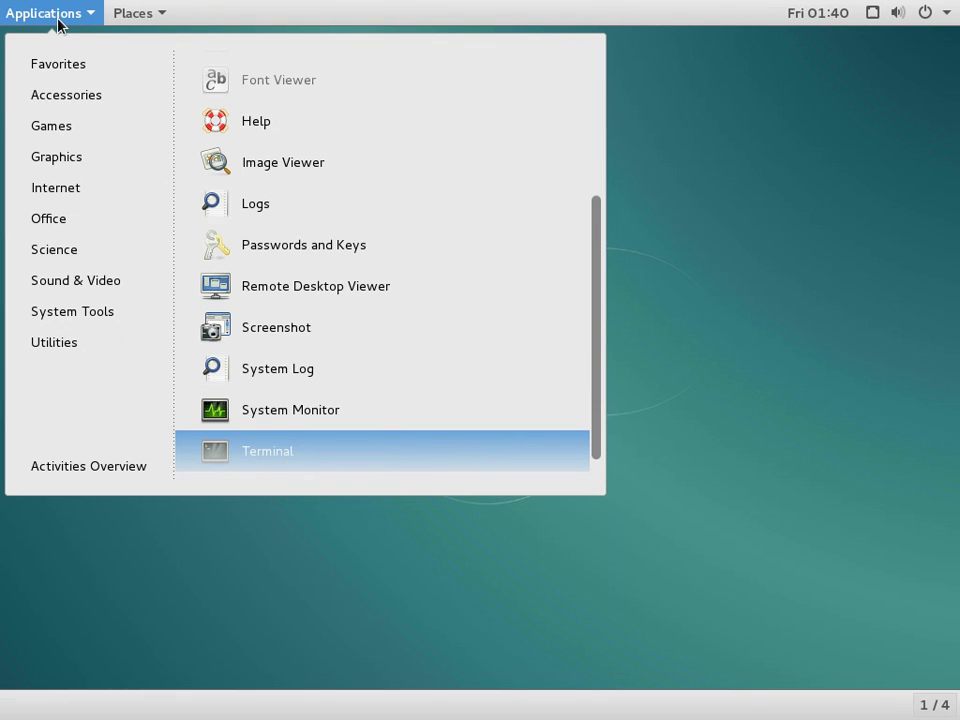
pyautogui.press('Down')
pyautogui.press('Up')
pyautogui.press('Up')
pyautogui.press('Up')
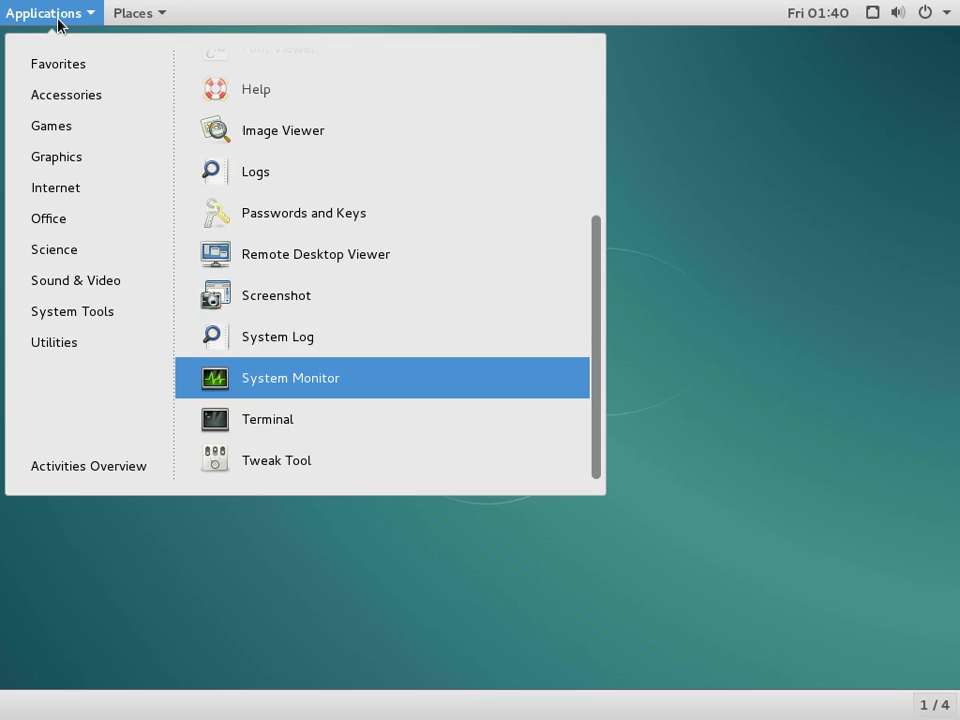
pyautogui.press('Return')
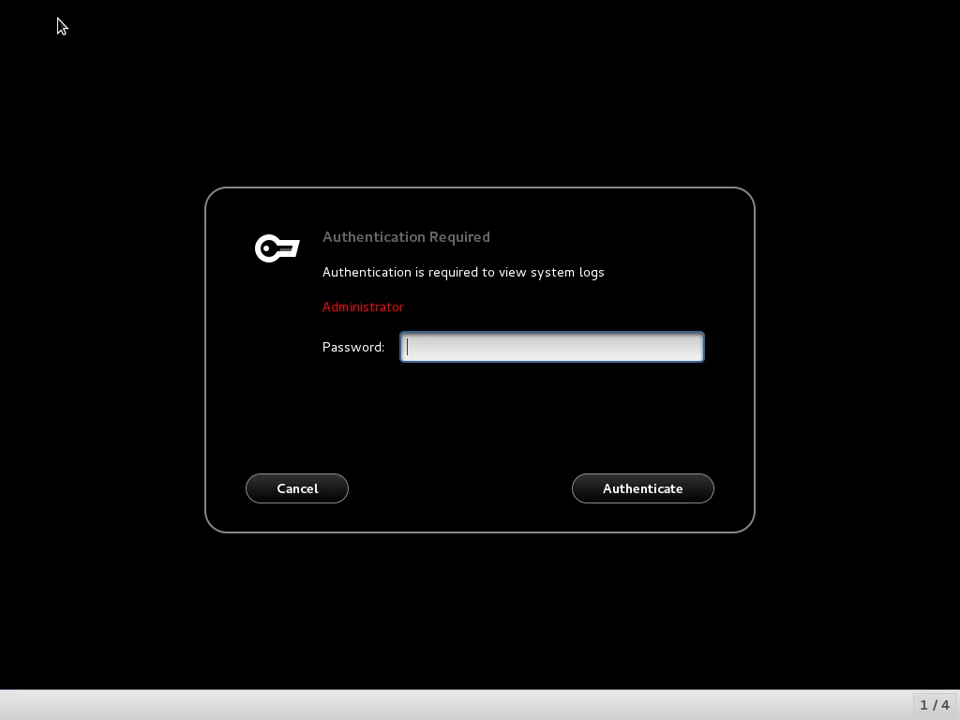
# Authenticate with the administrator password to allow viewing the system logs.
pyautogui.write('********')
pyautogui.press('Return')
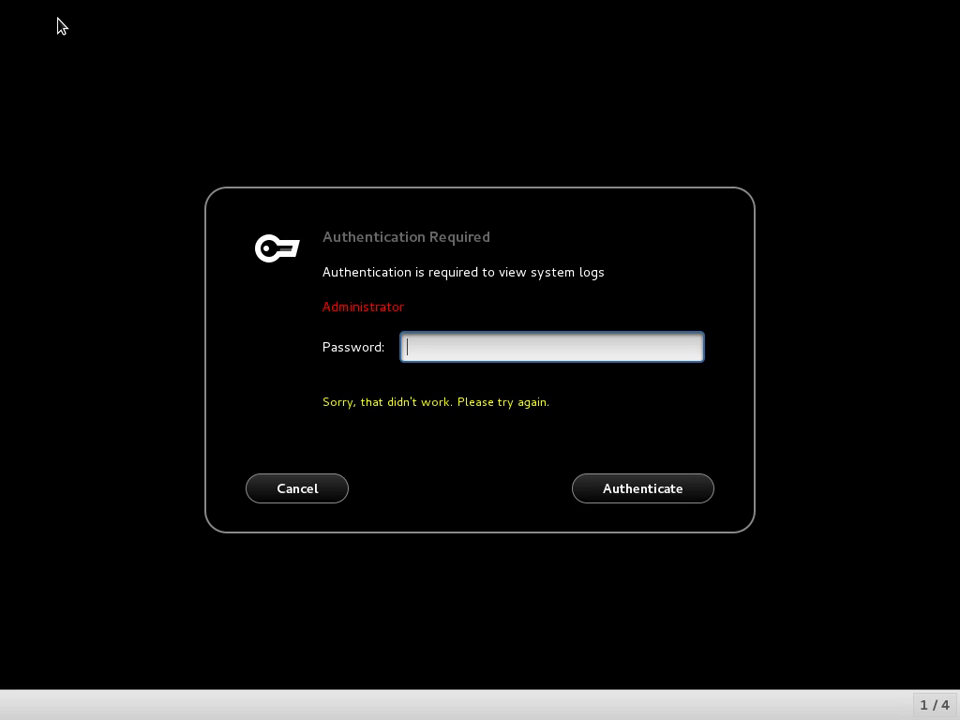
pyautogui.write('******')
pyautogui.press('Return')
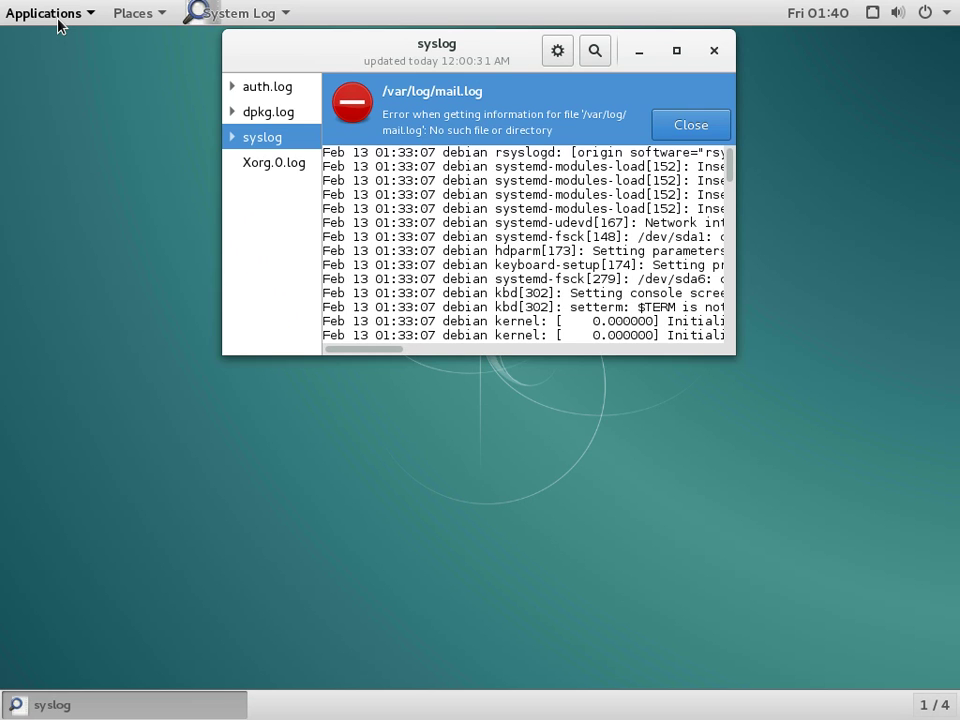
# Maximize the System Log window, look at auth.log, dpkg.log and syslog, and close the window.
pyautogui.click(677, 50)
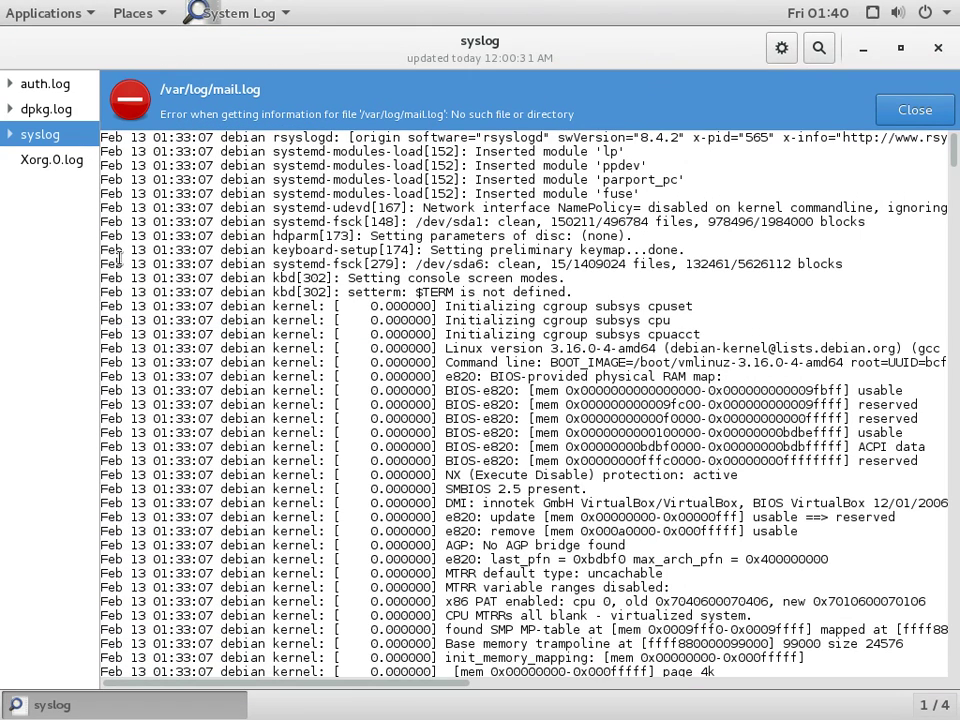
pyautogui.click(30, 80)
pyautogui.click(35, 112)
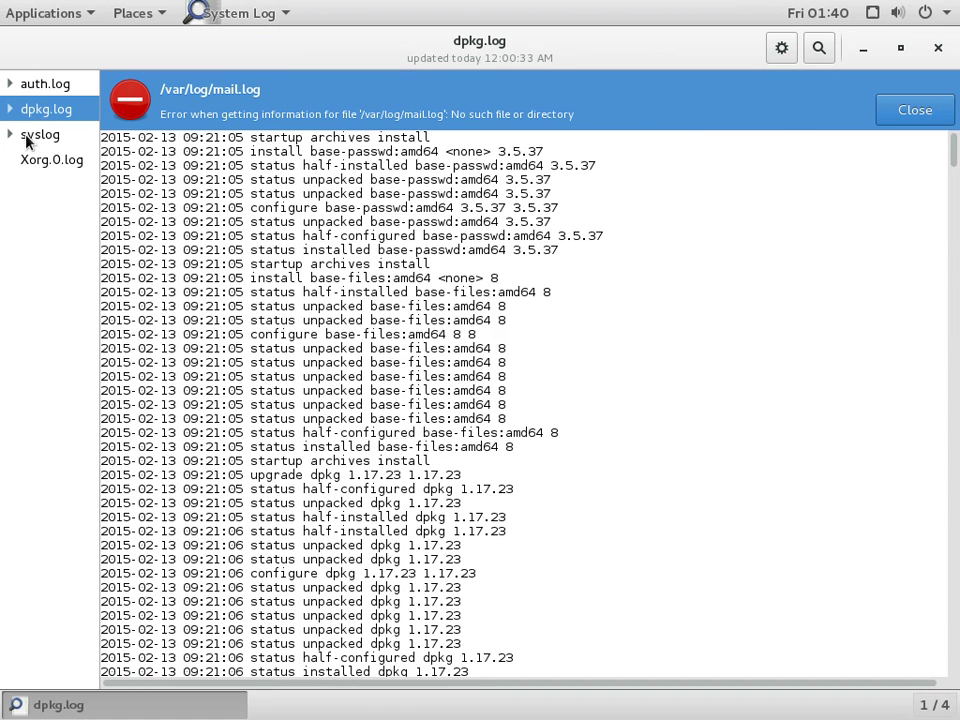
pyautogui.click(30, 136)
pyautogui.click(938, 47)
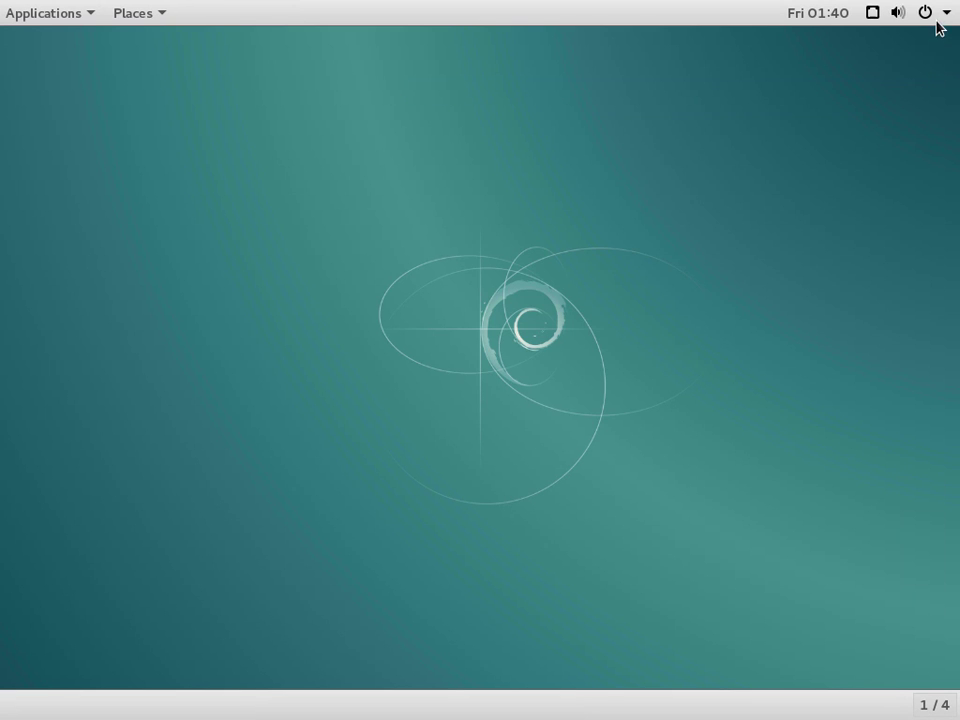
# Log the current user out of the GNOME Classic session.
pyautogui.click(932, 14)
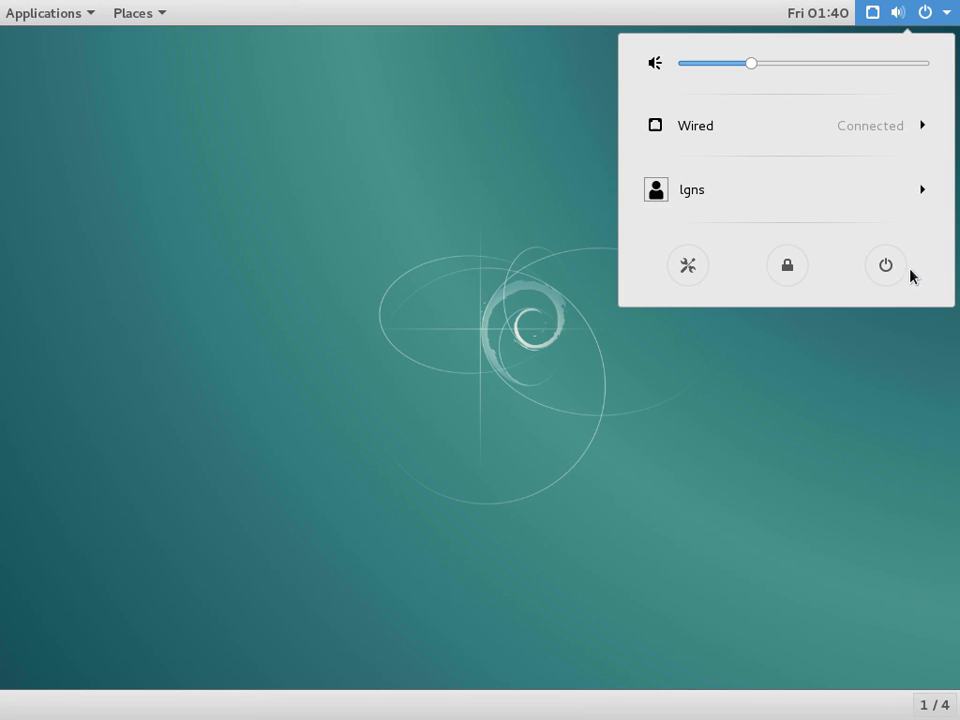
pyautogui.click(772, 193)
pyautogui.click(745, 222)
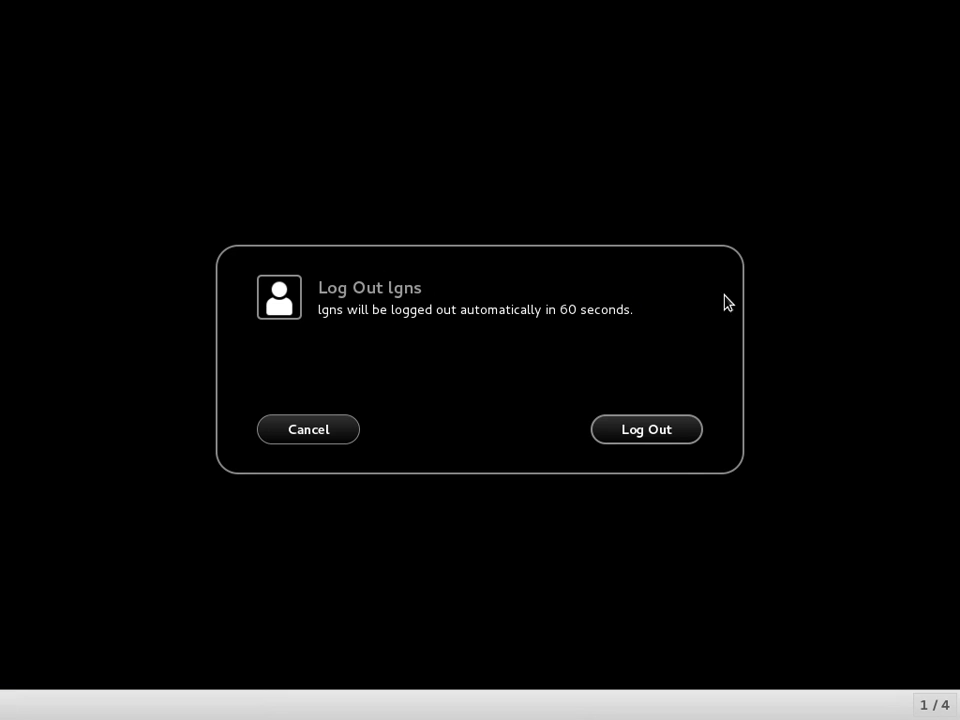
pyautogui.click(664, 439)
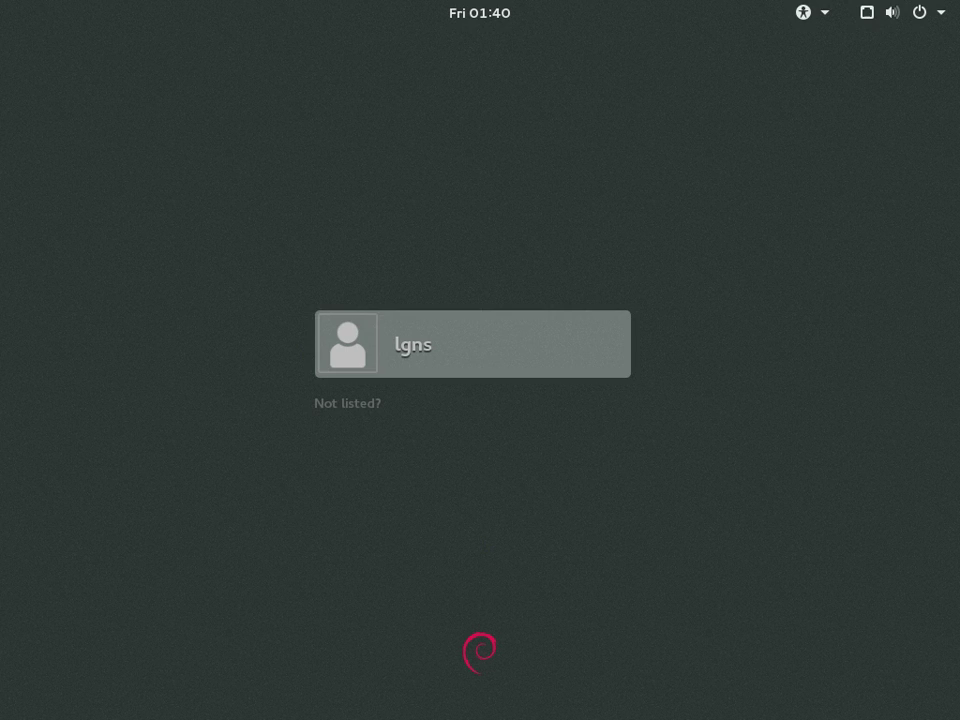
# Select the GNOME session for the listed user and sign in with the account password.
pyautogui.click(352, 355)
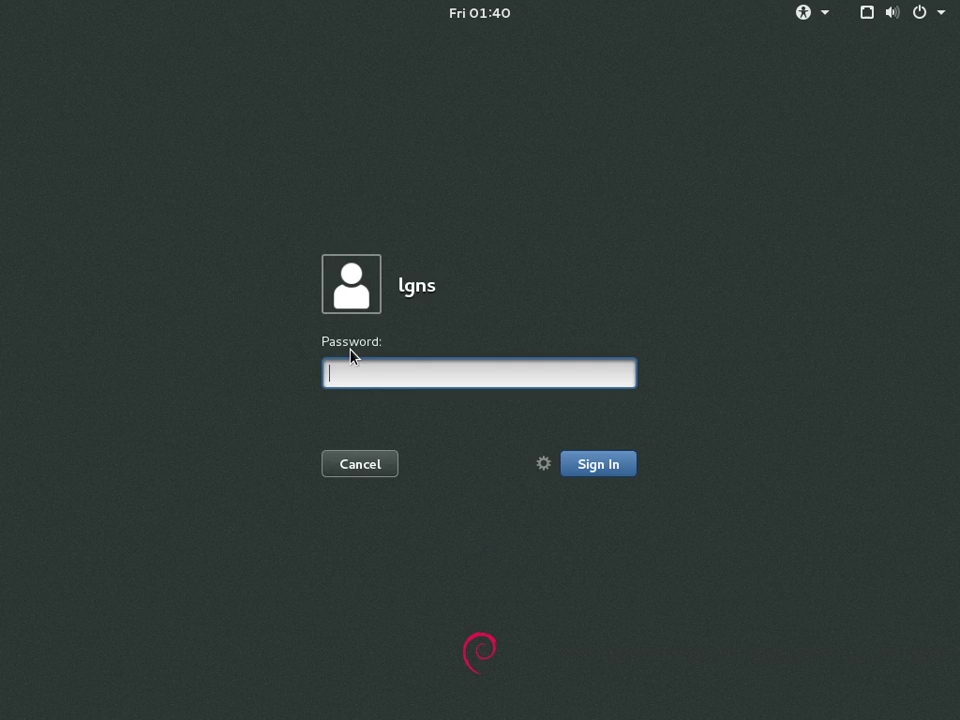
pyautogui.click(542, 462)
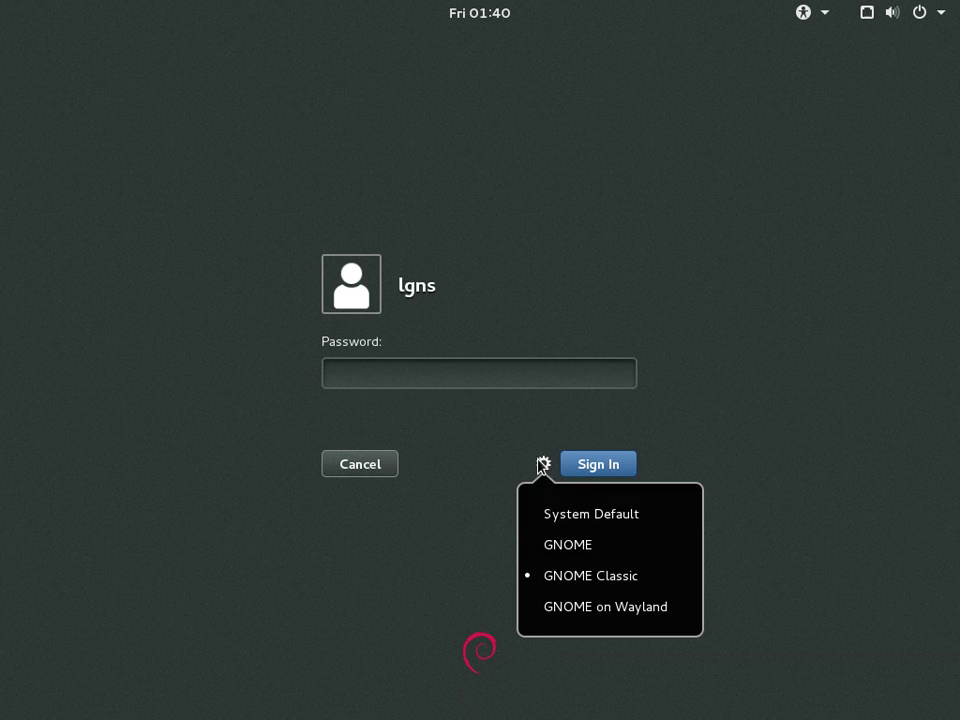
pyautogui.click(550, 550)
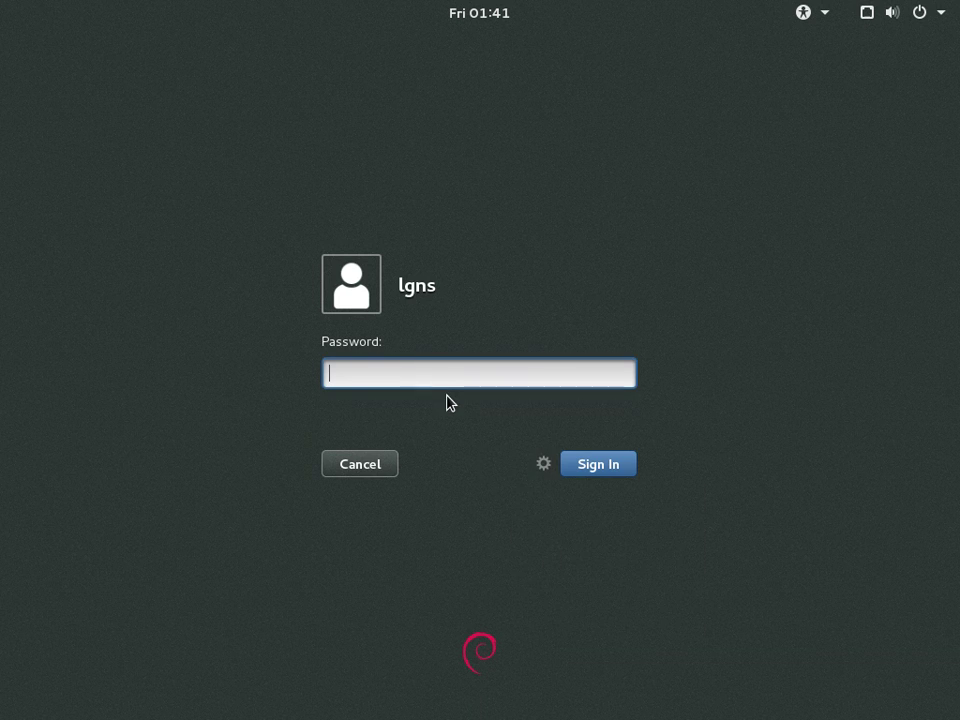
pyautogui.write('******')
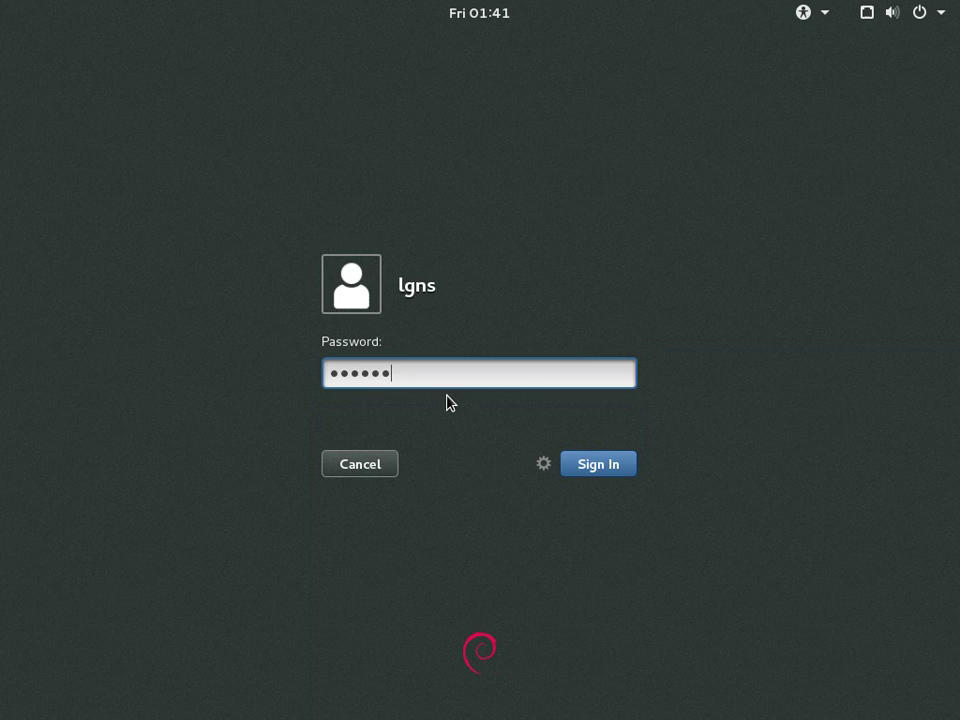
pyautogui.press('Return')
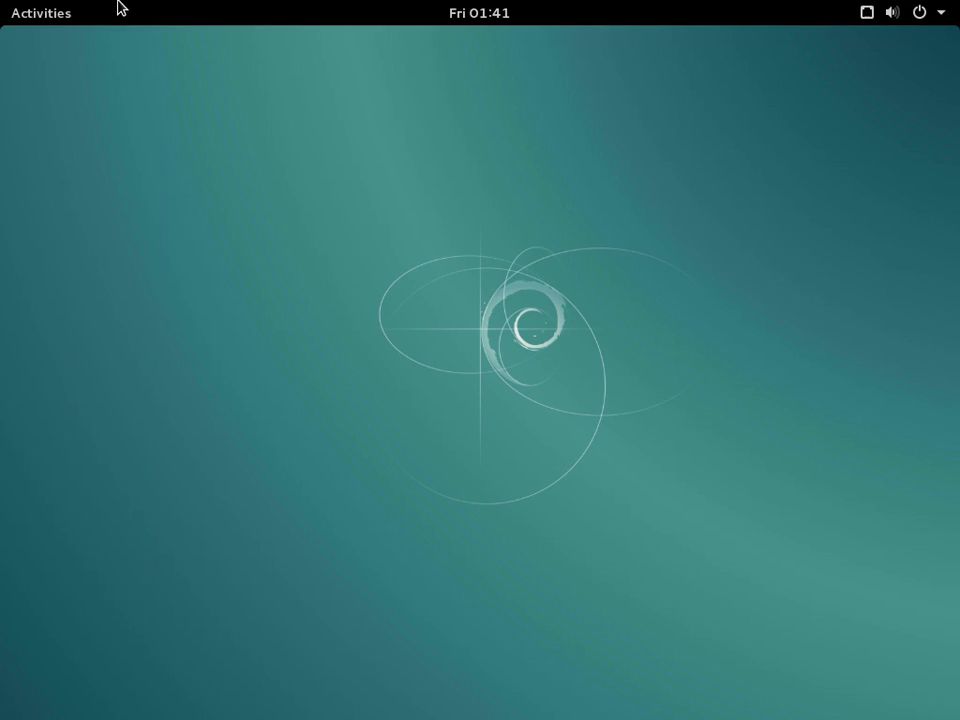
# Search the Activities overview for "log" and clear the search text.
pyautogui.click(48, 16)
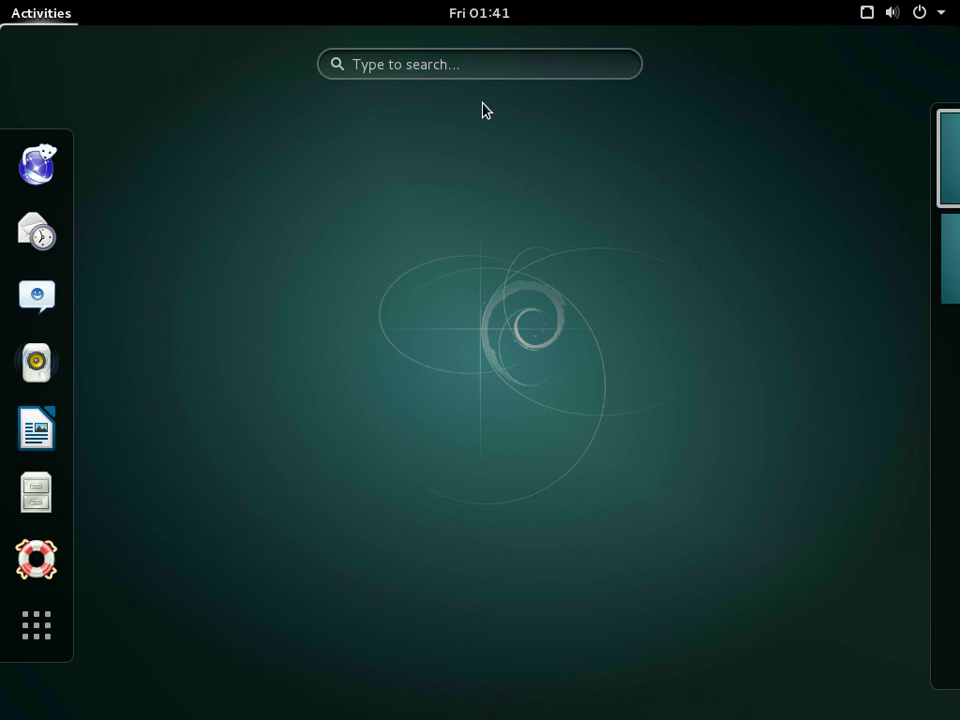
pyautogui.click(430, 65)
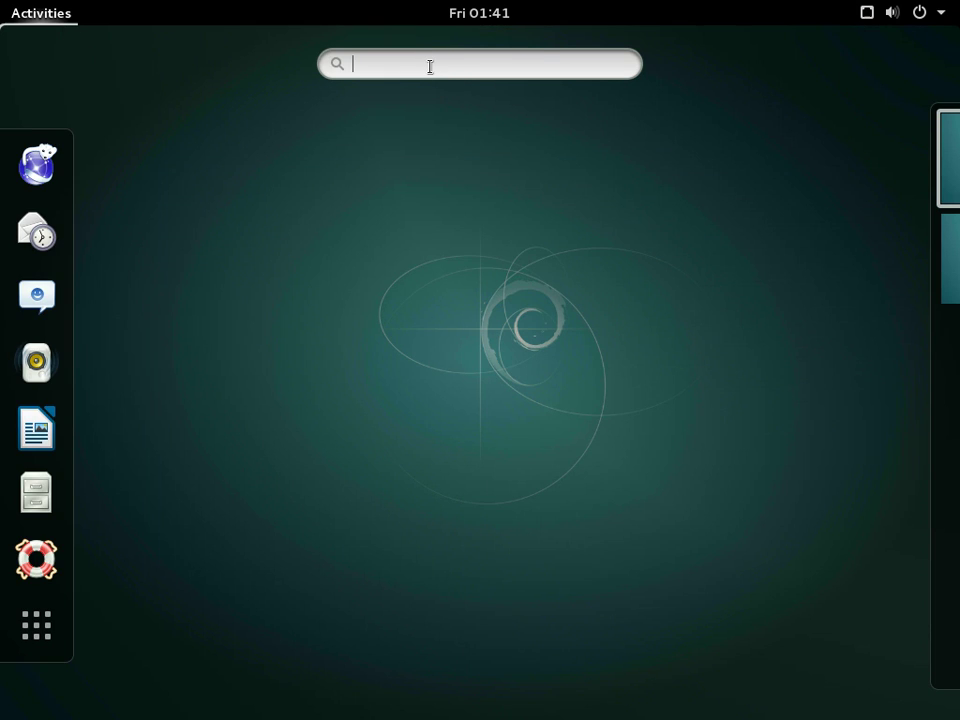
pyautogui.write('log')
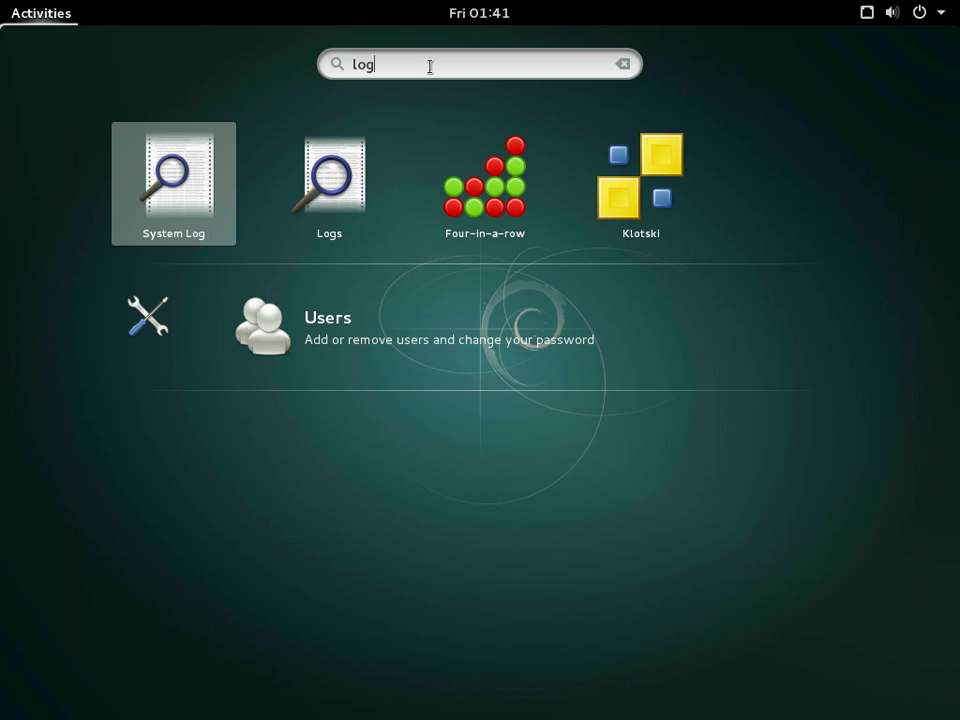
pyautogui.press('BackSpace')
pyautogui.press('BackSpace')
pyautogui.press('BackSpace')
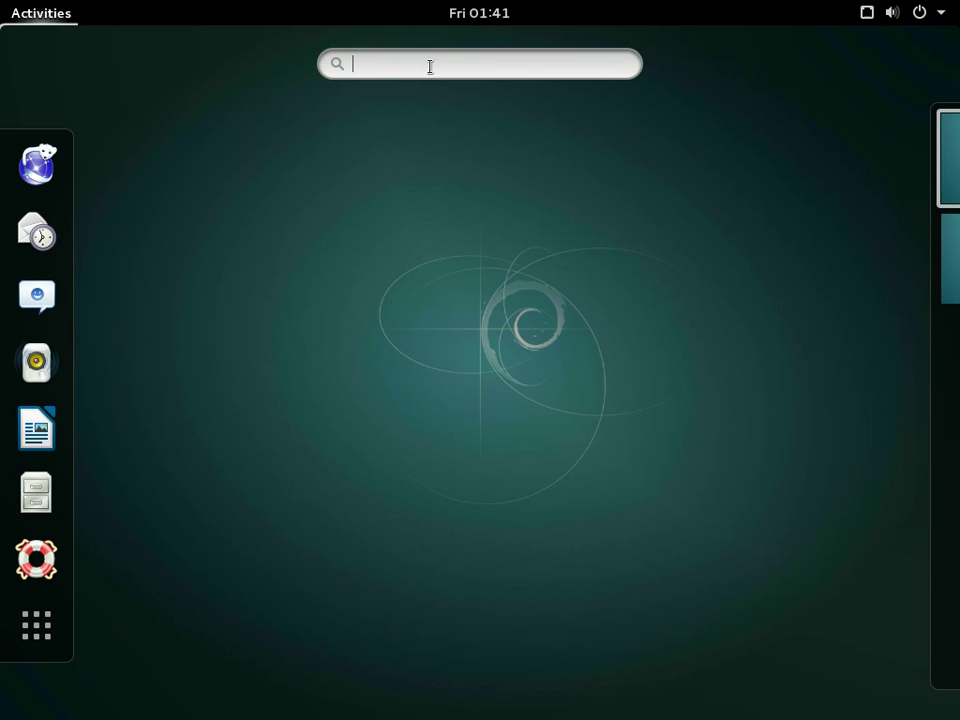
# Search the Activities overview for "off", "h" and "m" in turn, clearing the text after each search.
pyautogui.write('off')
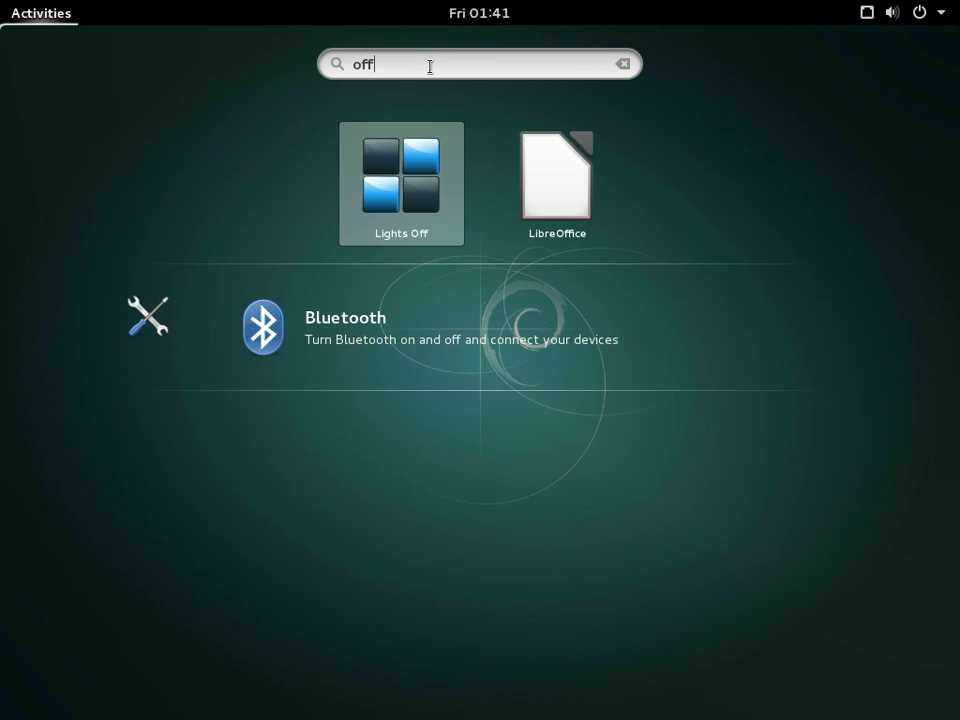
pyautogui.press('BackSpace')
pyautogui.press('BackSpace')
pyautogui.press('BackSpace')
pyautogui.write('h')
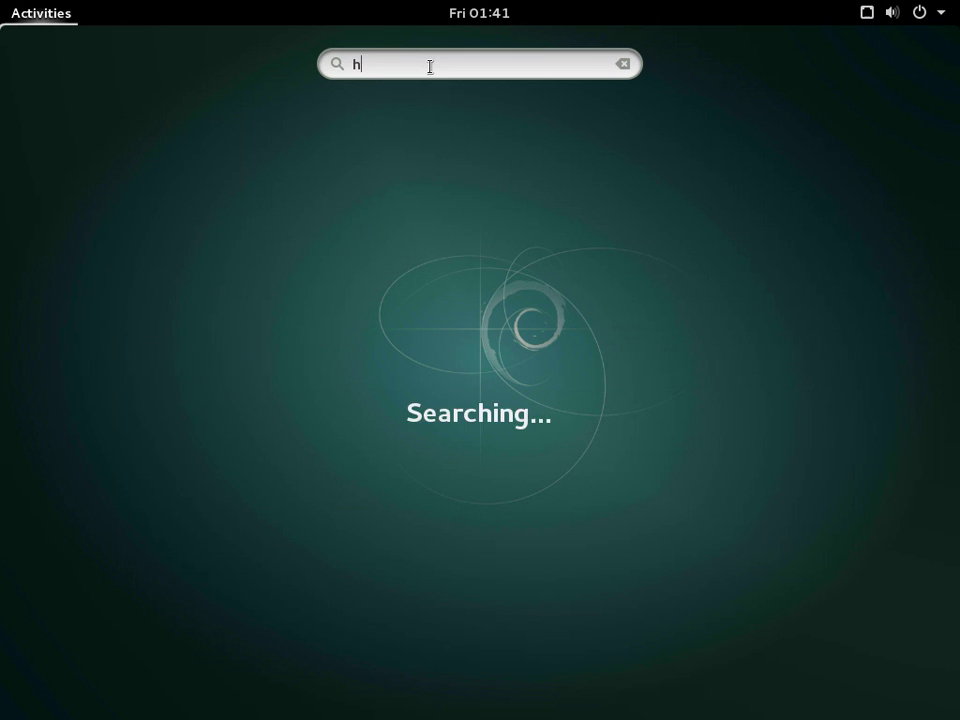
pyautogui.press('BackSpace')
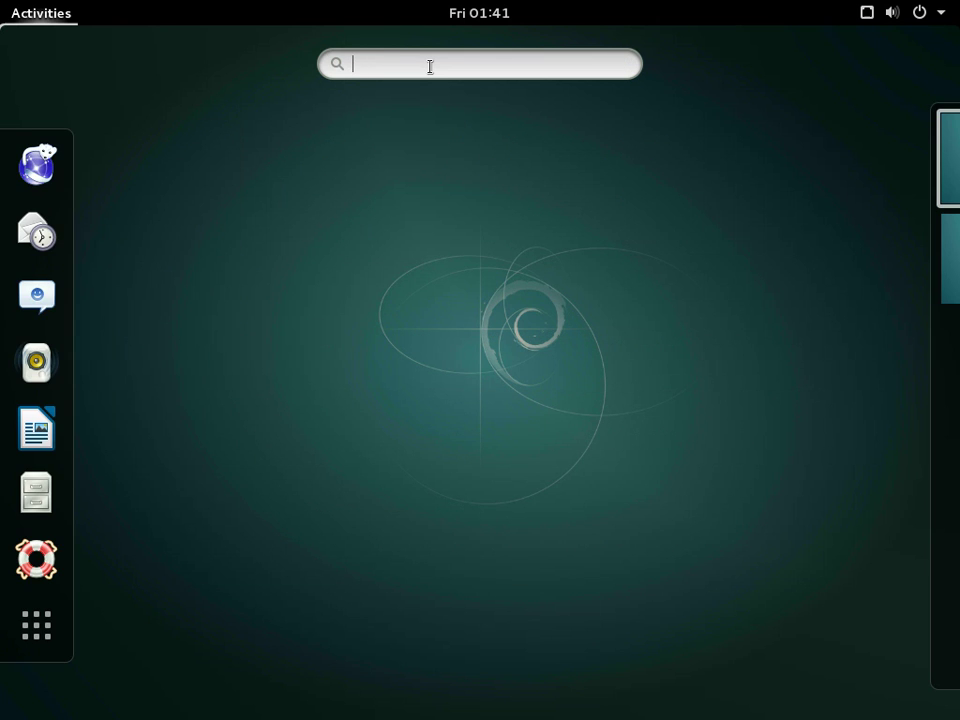
pyautogui.write('m')
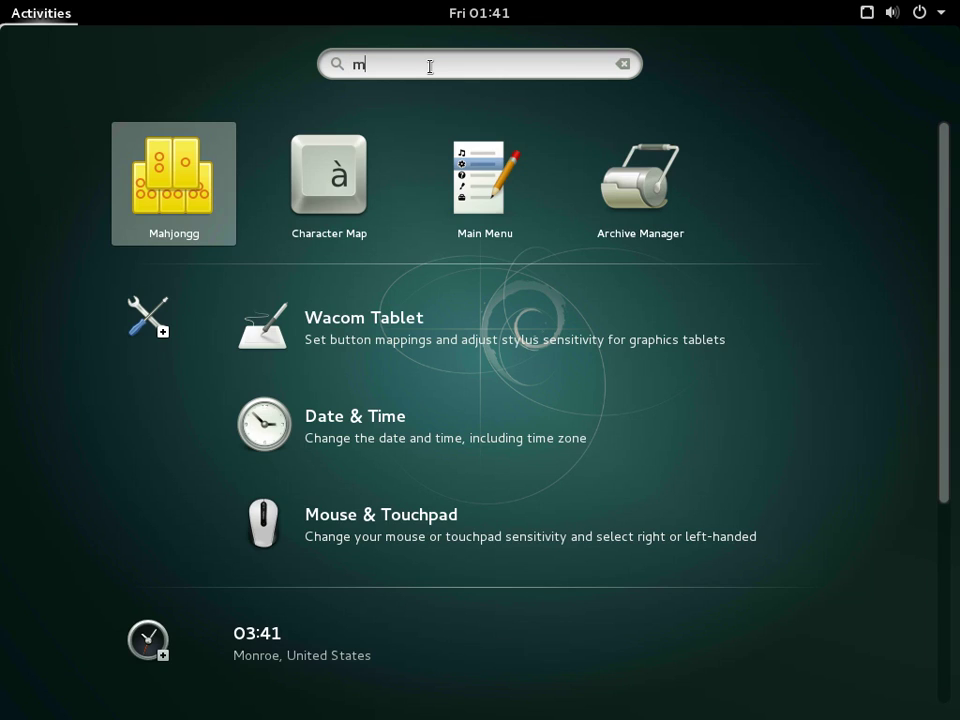
pyautogui.press('BackSpace')
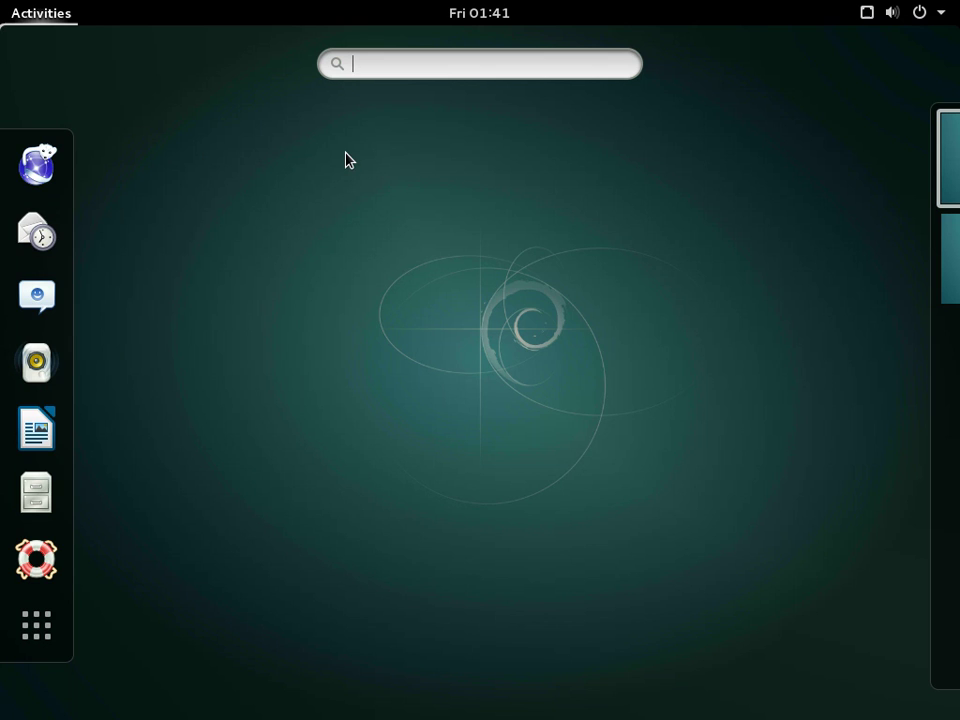
# Bring up the Power Off dialog for the system.
pyautogui.click(930, 13)
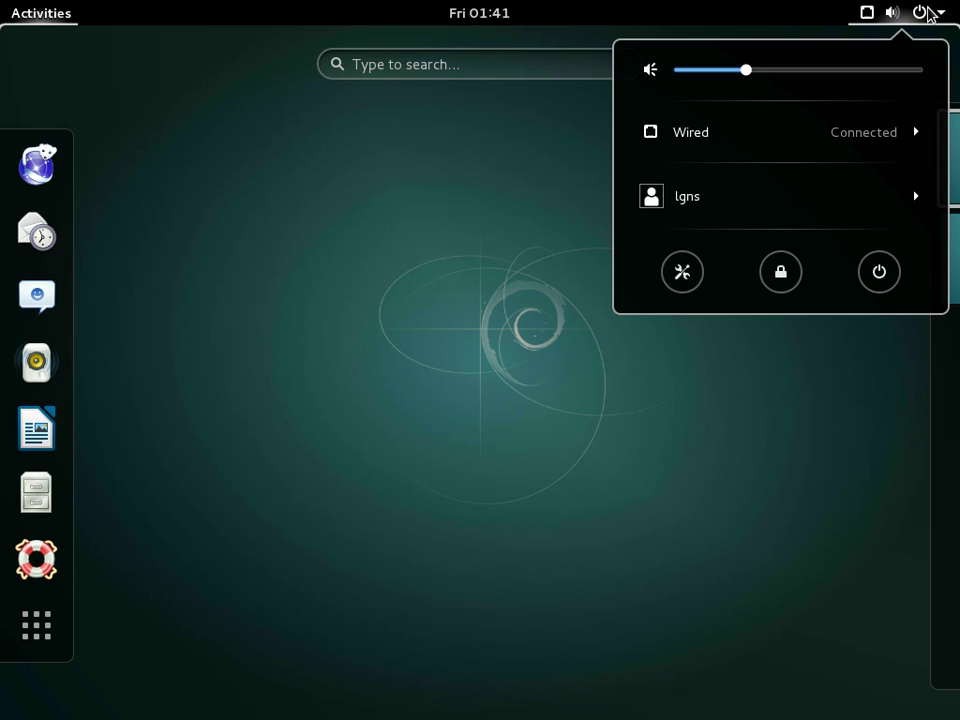
pyautogui.click(878, 272)
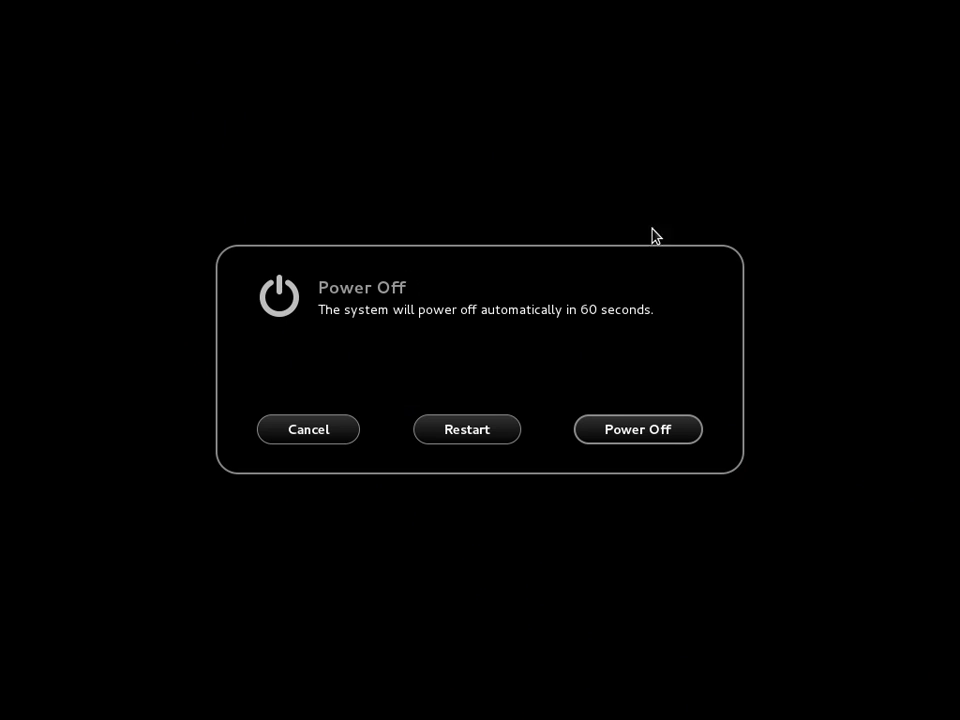